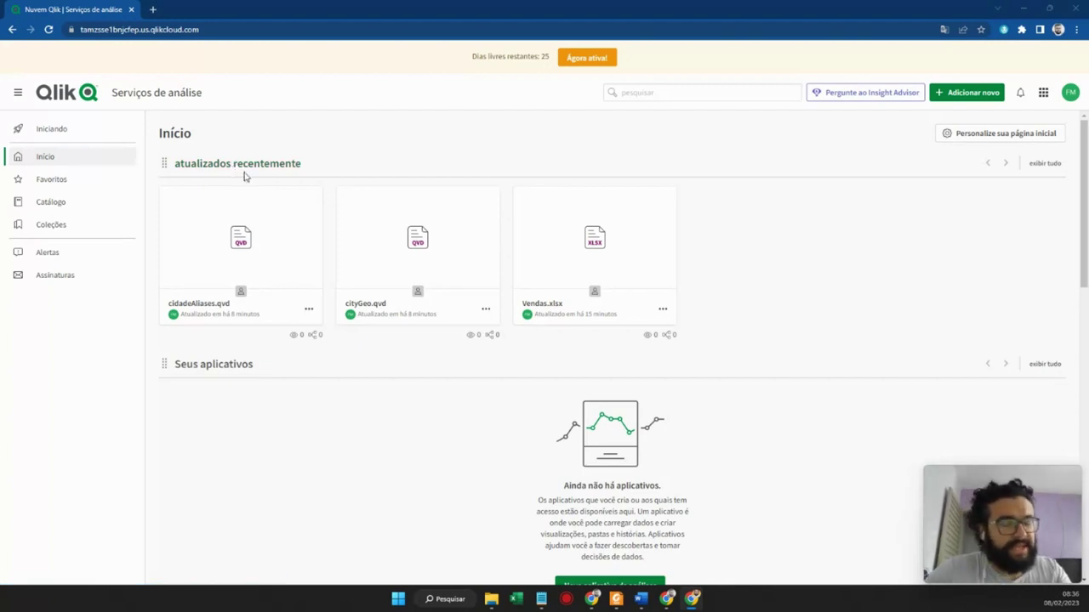
Step: Start creating a new analytics app from the Seus aplicativos section of the home page
mouse_move(536, 279)
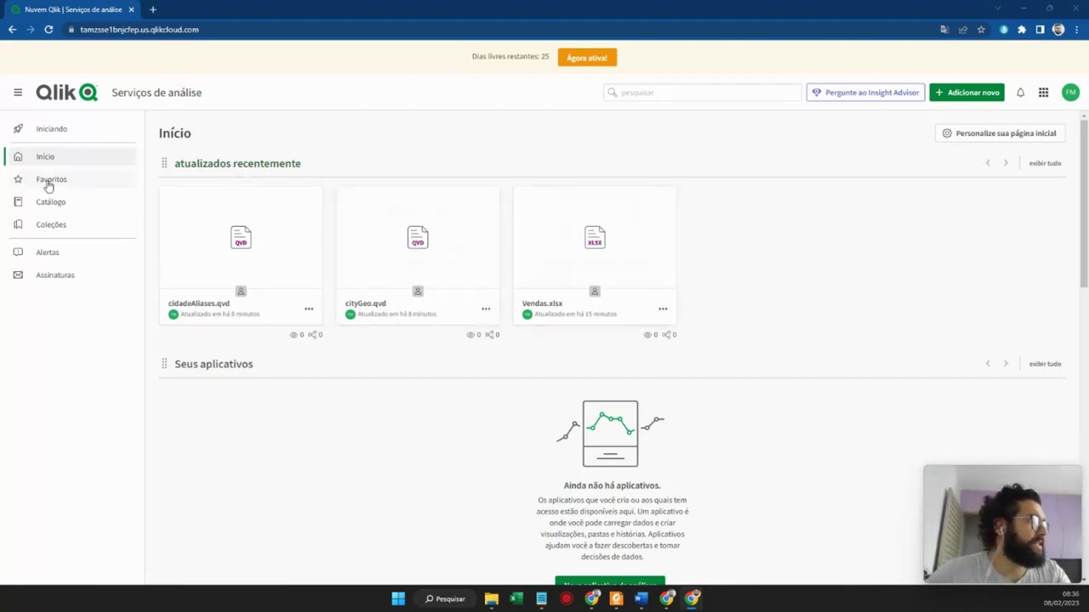
scroll(723, 234, down, 4)
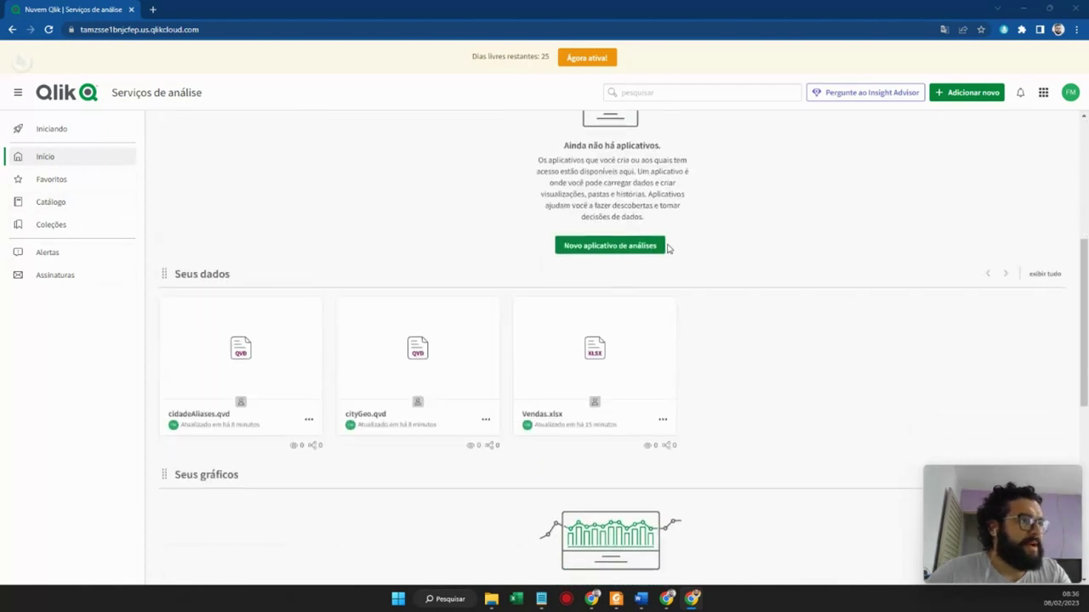
scroll(649, 262, up, 1)
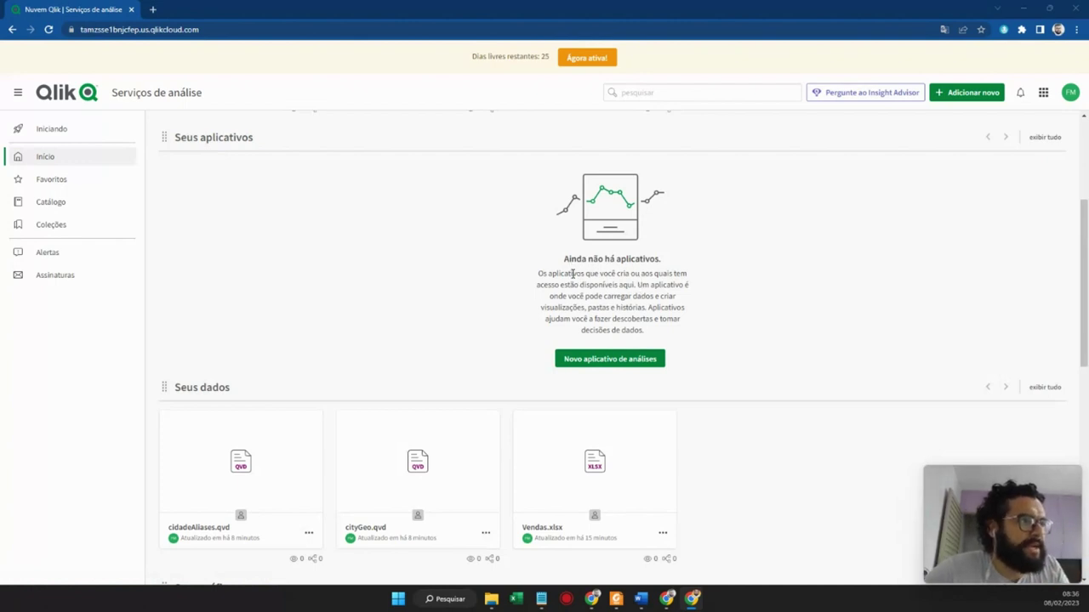
drag(565, 274, 636, 318)
click(629, 357)
click(608, 357)
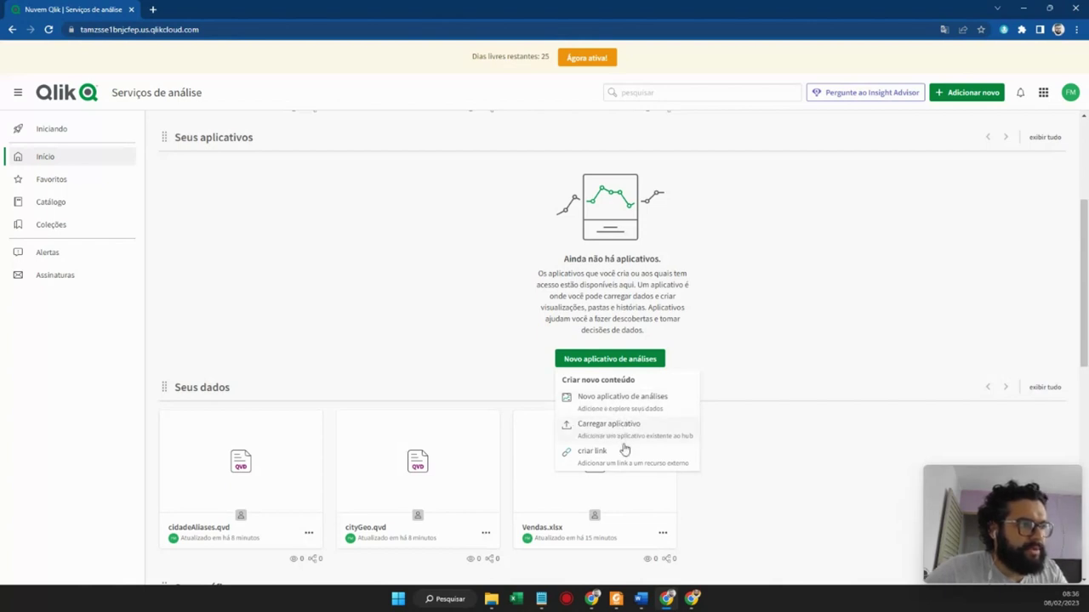
click(587, 410)
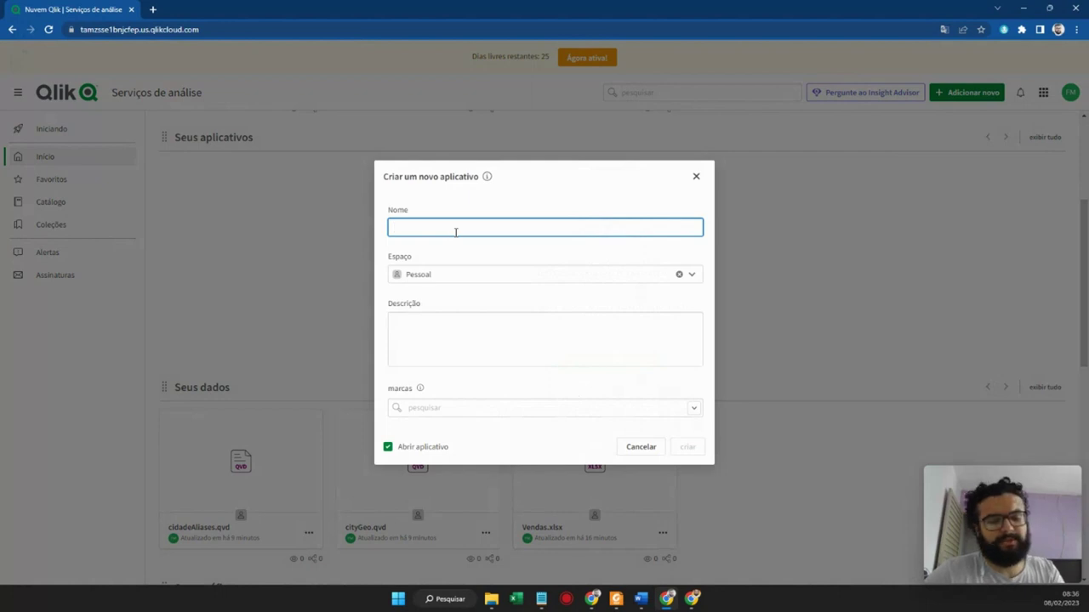
Step: Name the new app Apuração de Vendas
click(469, 317)
click(541, 598)
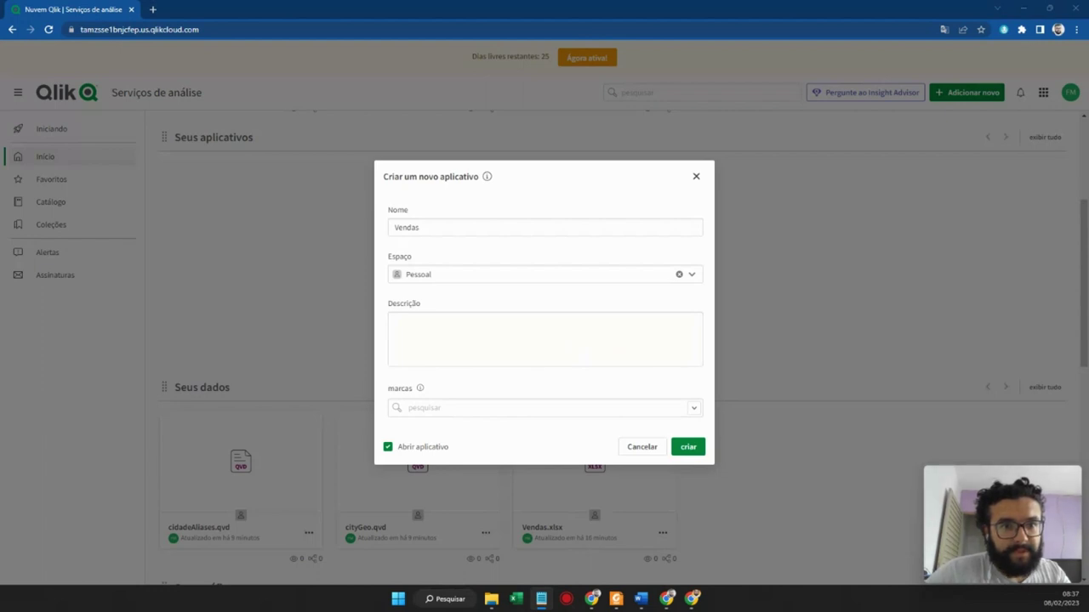
double_click(467, 226)
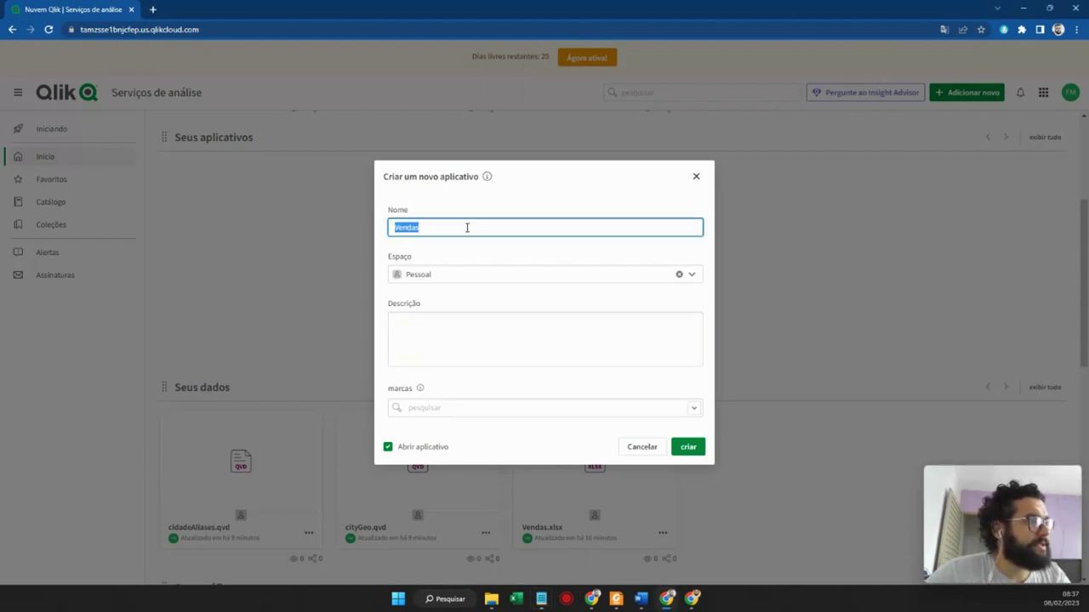
text(Apuração de Vendas)
Step: Enter the description Apuração de Vendas e Filiais, leave the tags empty, and create the app in the personal space
click(488, 317)
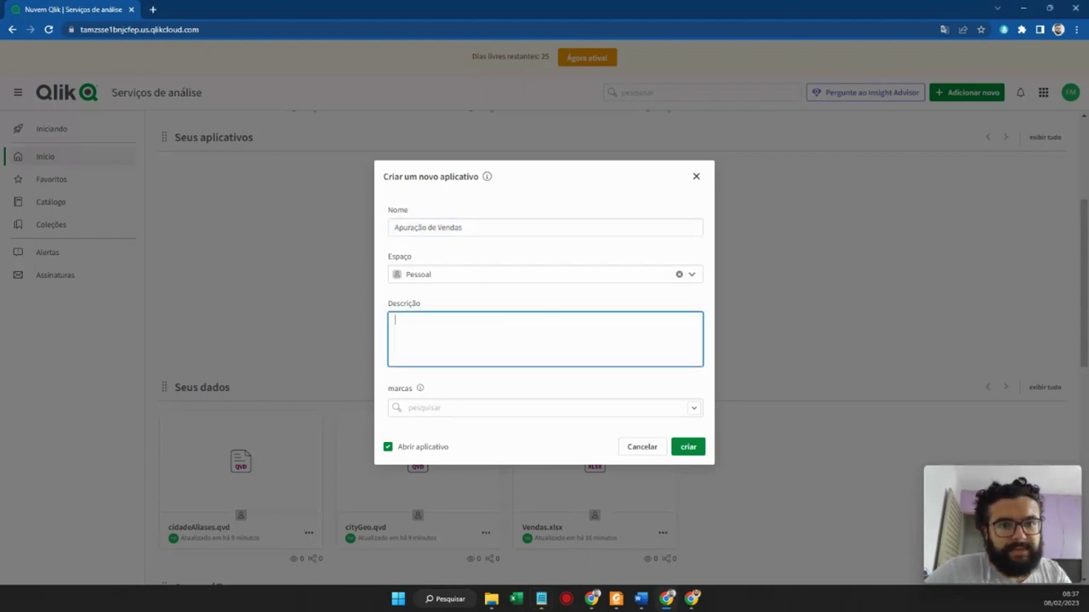
key(alt+Tab)
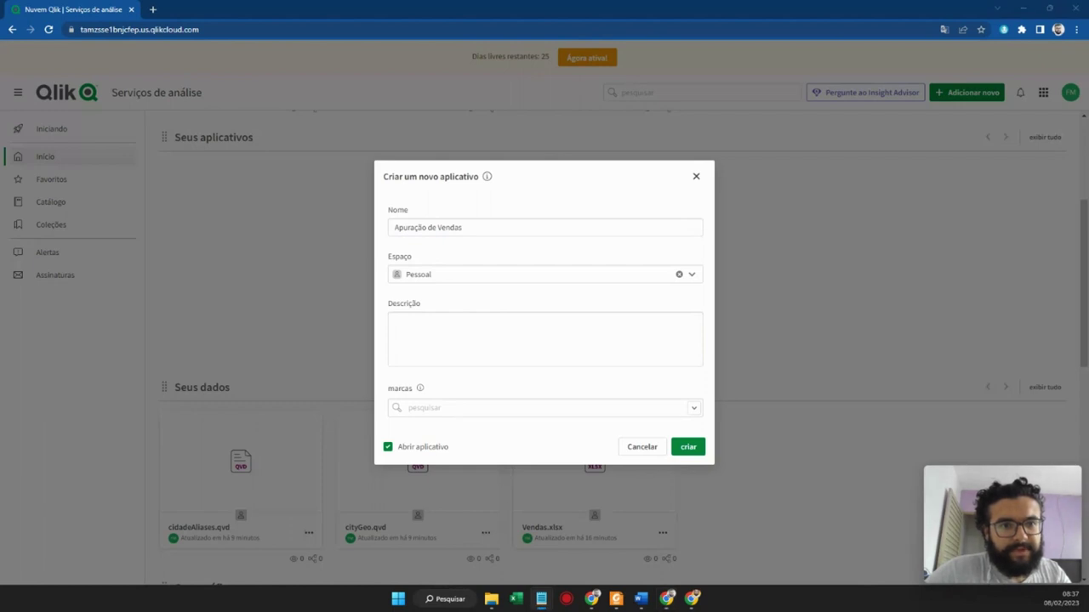
click(564, 344)
text(Apuração de Vendas e Filiais)
click(531, 409)
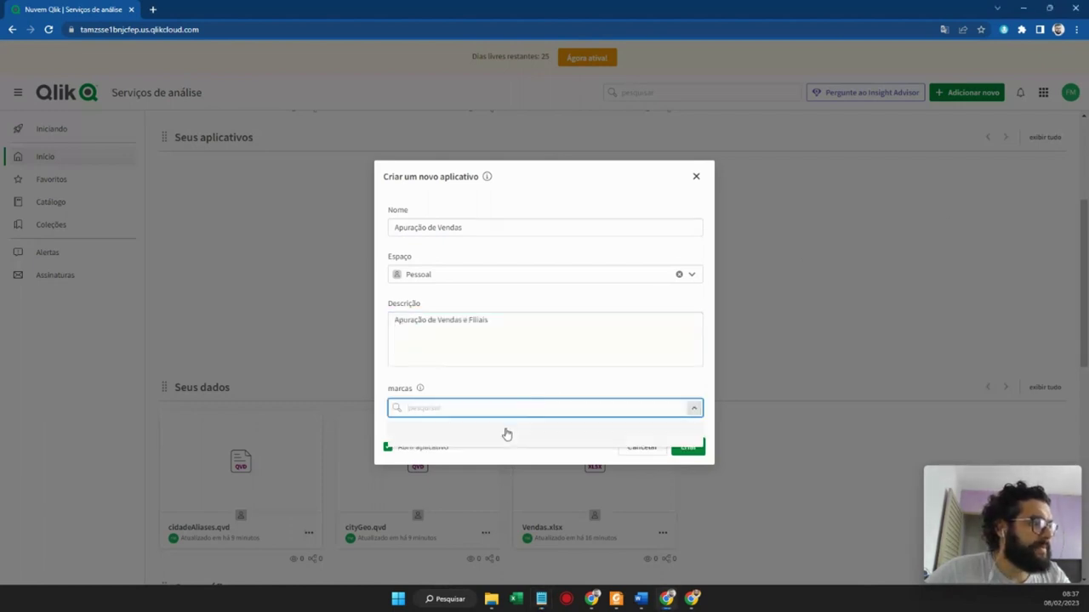
mouse_move(420, 391)
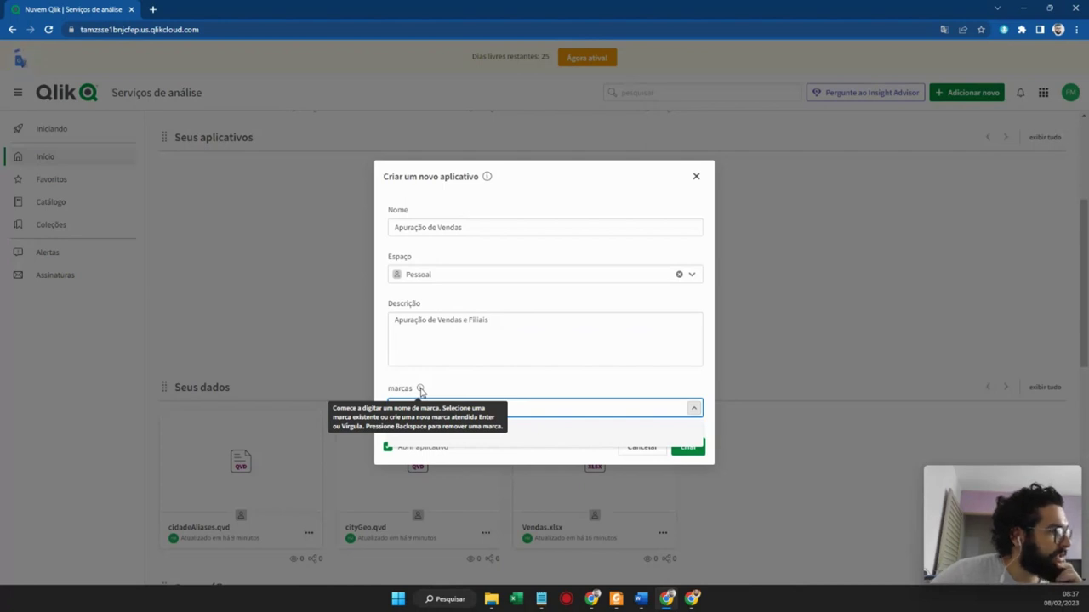
click(511, 389)
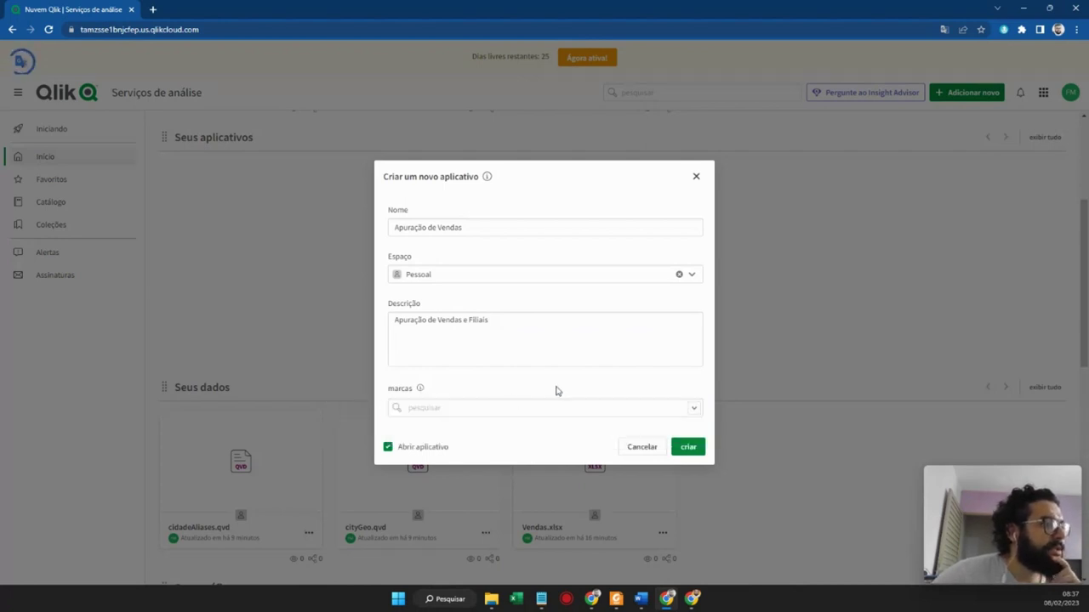
click(689, 448)
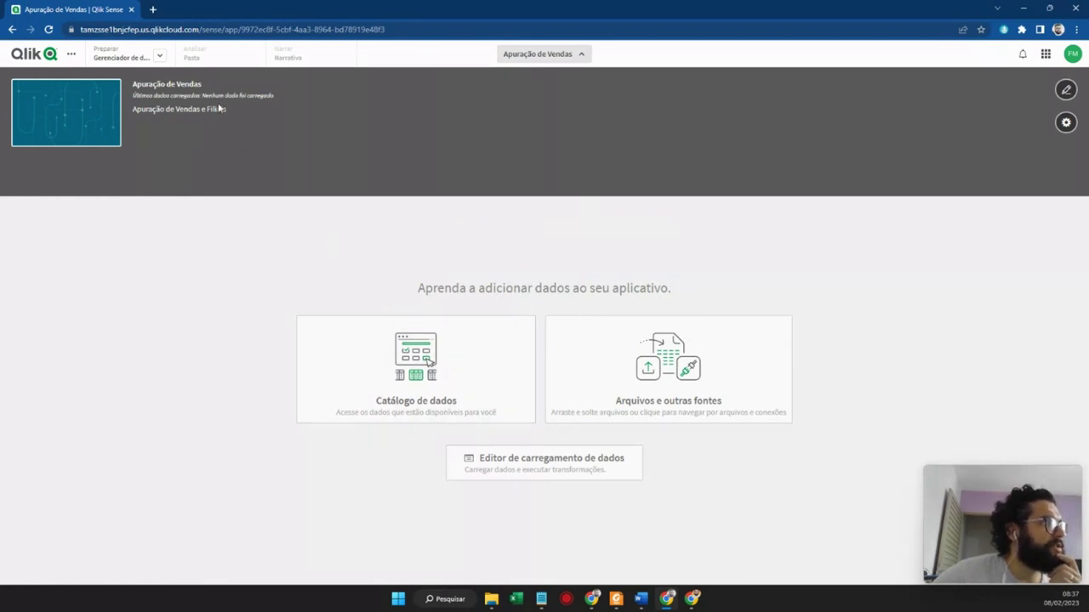
Step: Put the app's title, description and thumbnail into edit mode
click(159, 58)
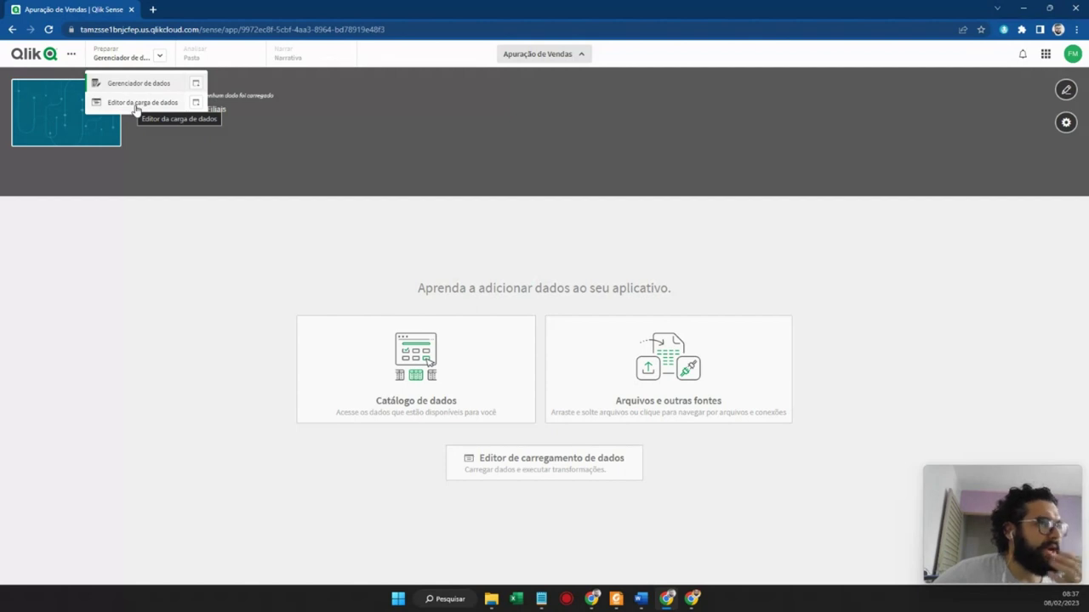
click(1065, 91)
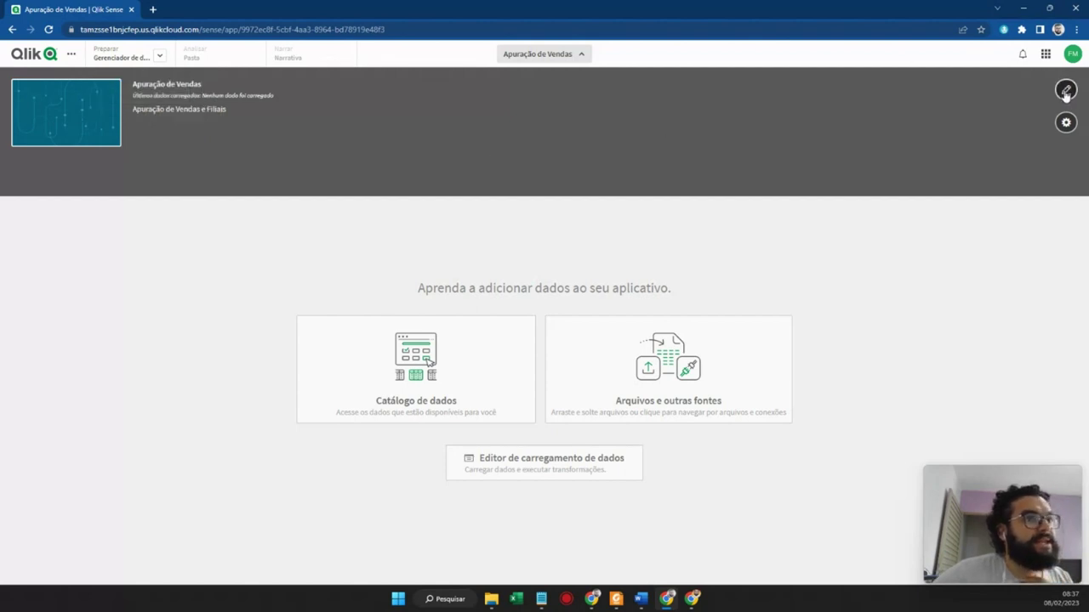
click(1065, 90)
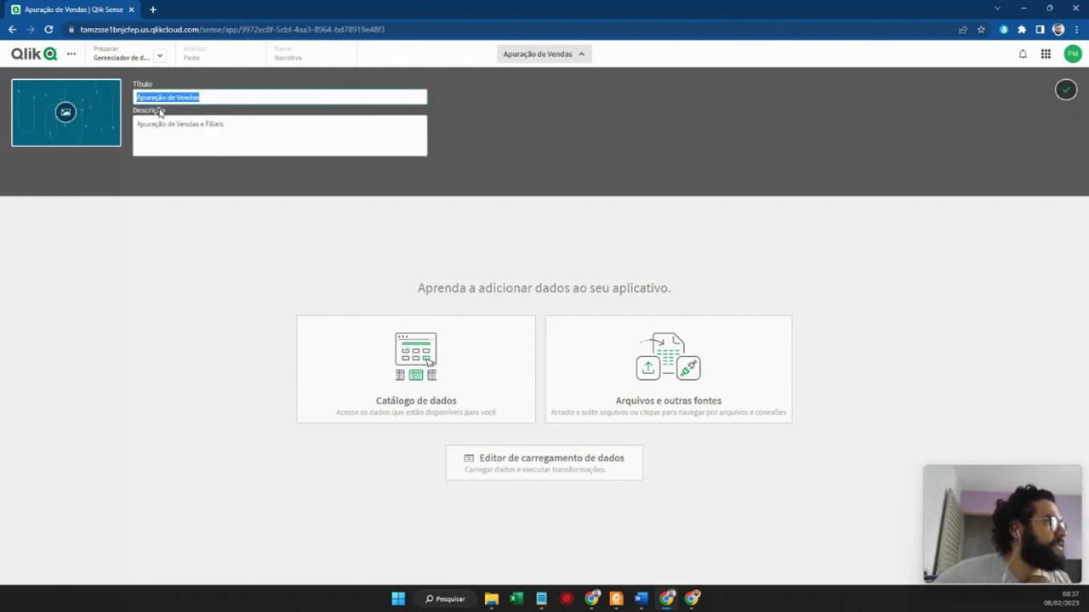
click(717, 146)
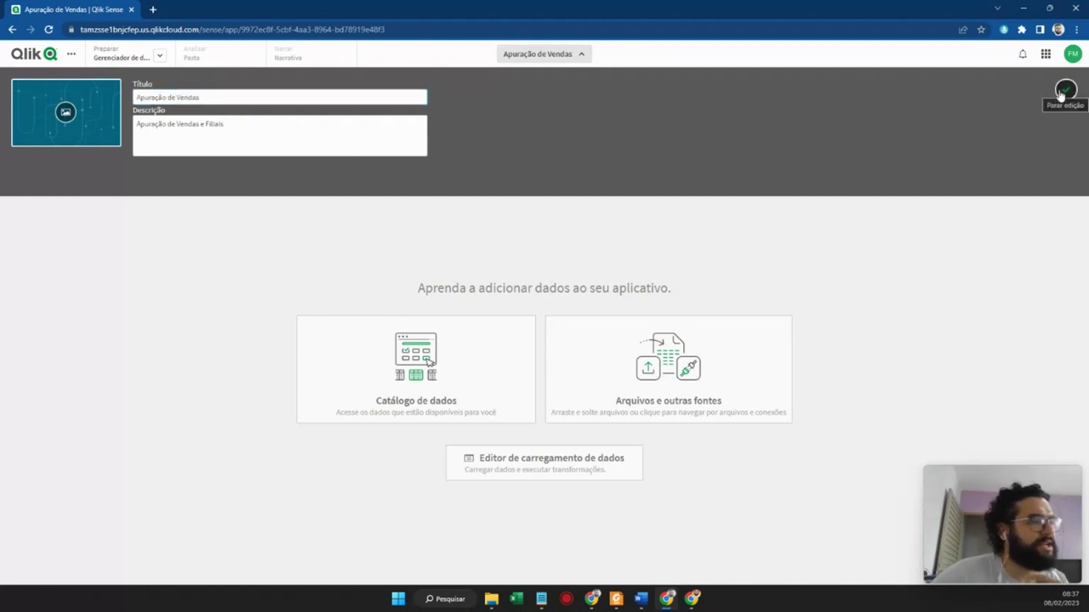
Step: Upload the Qlik_Sense_Vertical-RGB image to the app's media library and check the library's in-app files
click(65, 112)
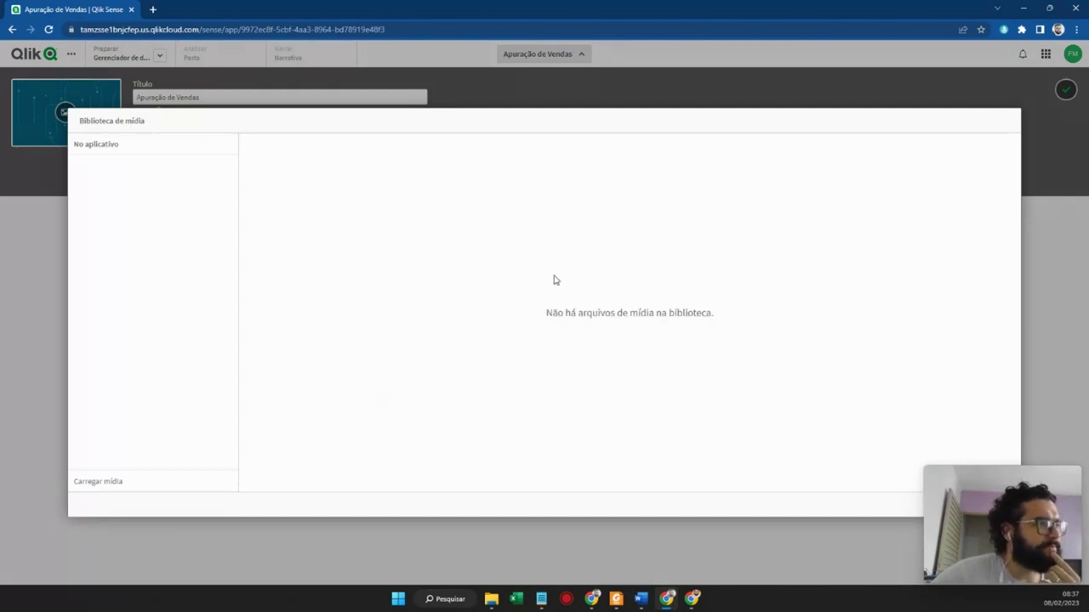
mouse_move(1006, 466)
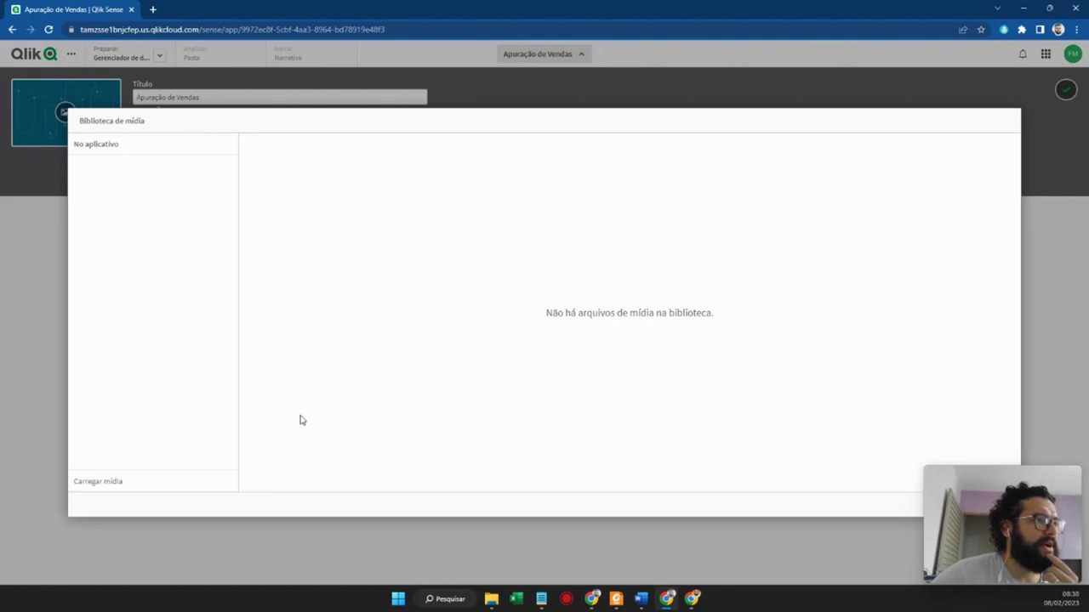
click(97, 486)
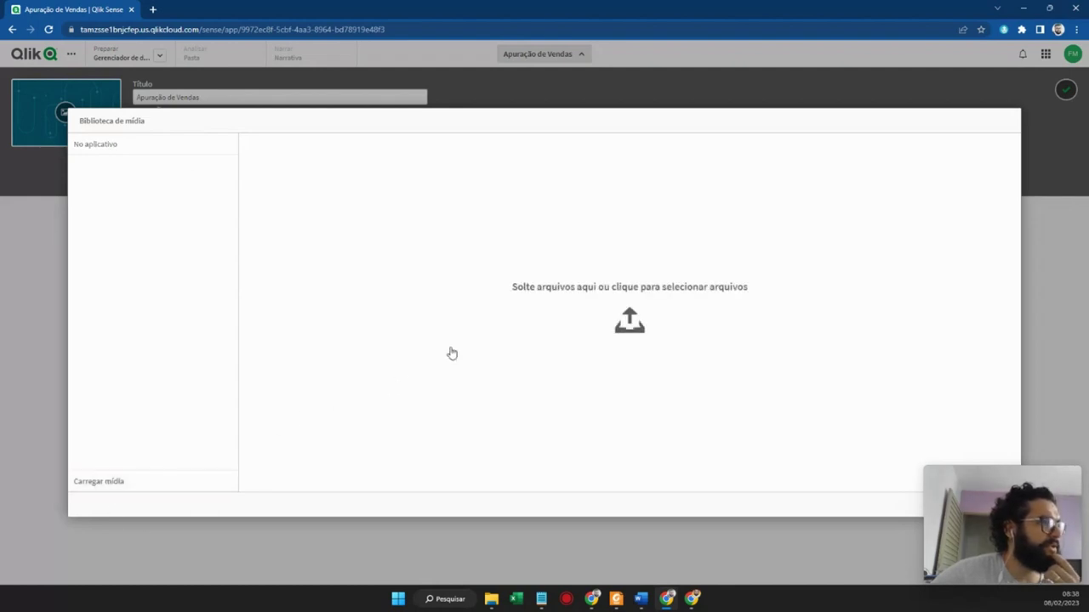
click(602, 335)
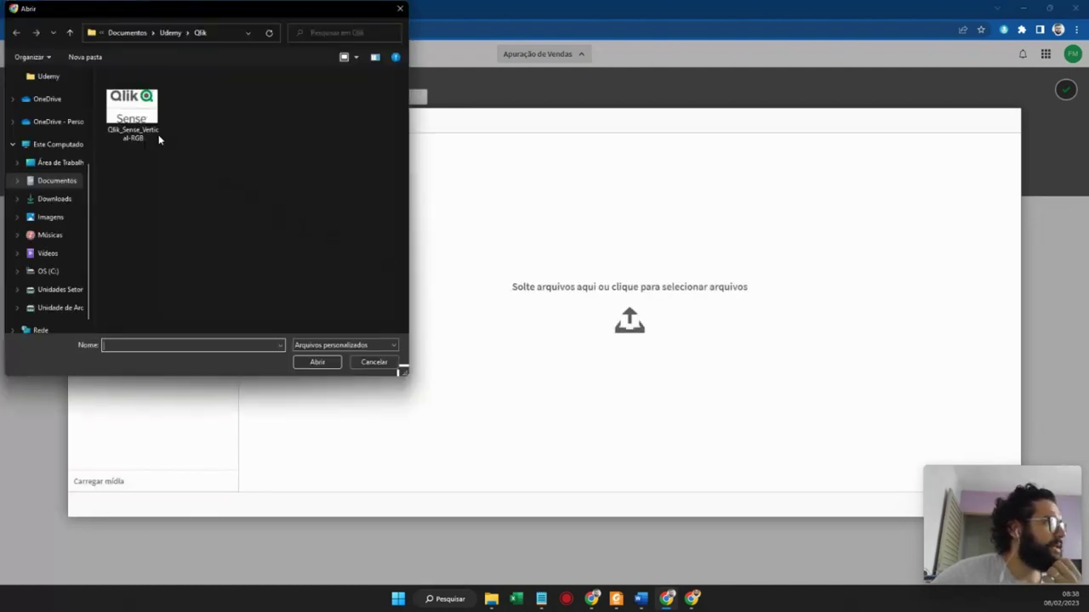
double_click(132, 110)
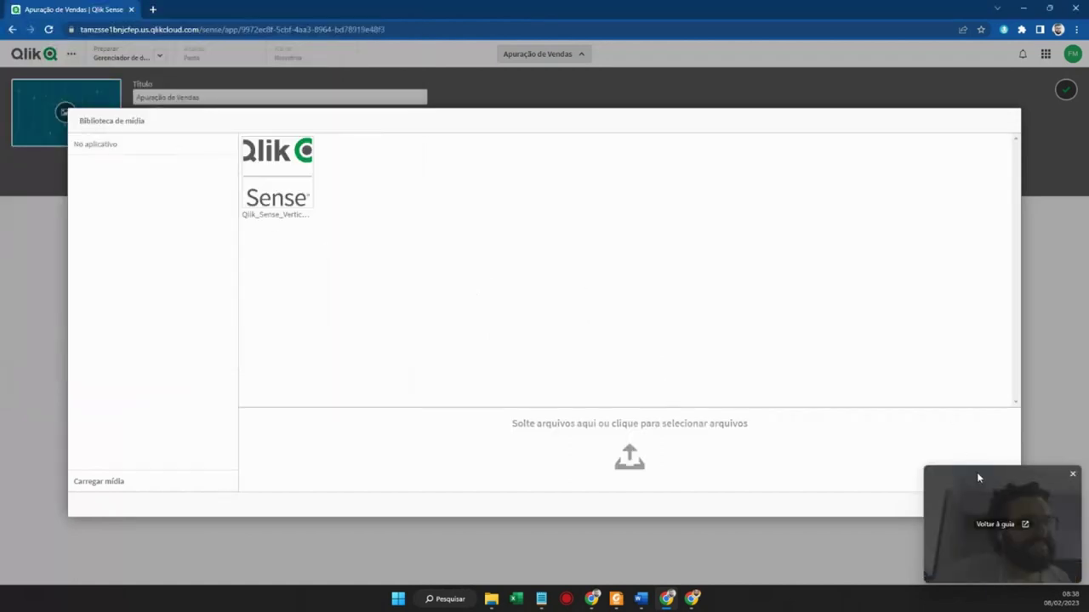
drag(976, 472, 951, 198)
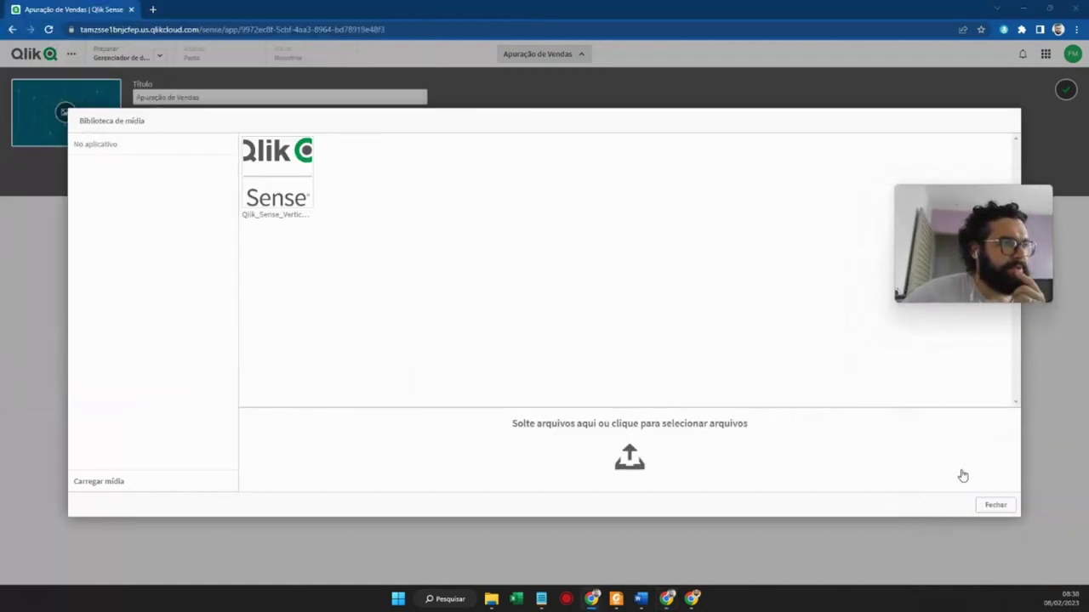
click(993, 506)
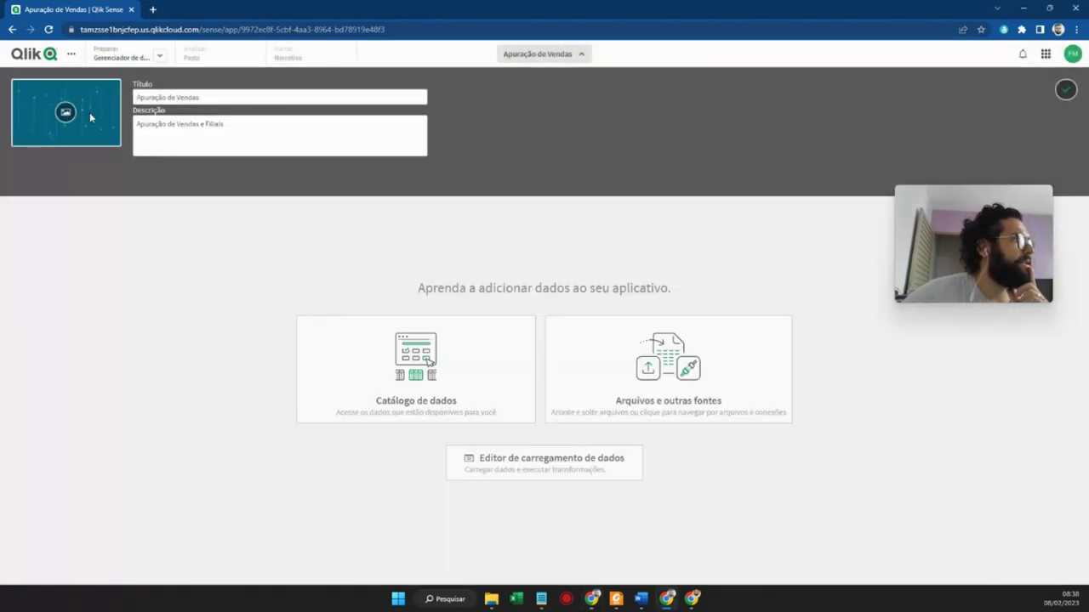
click(65, 112)
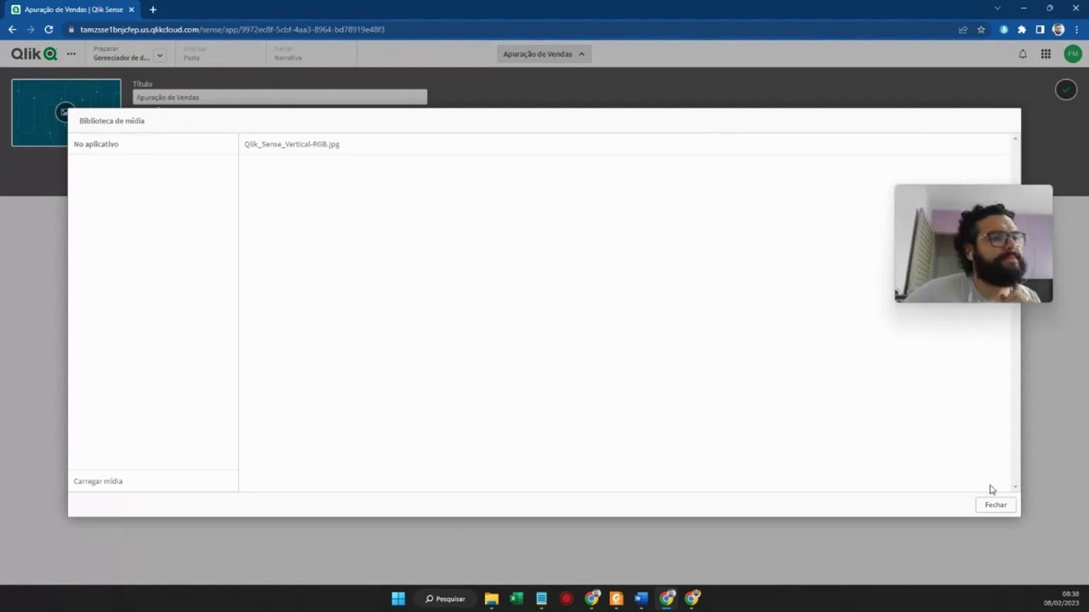
click(994, 503)
click(404, 361)
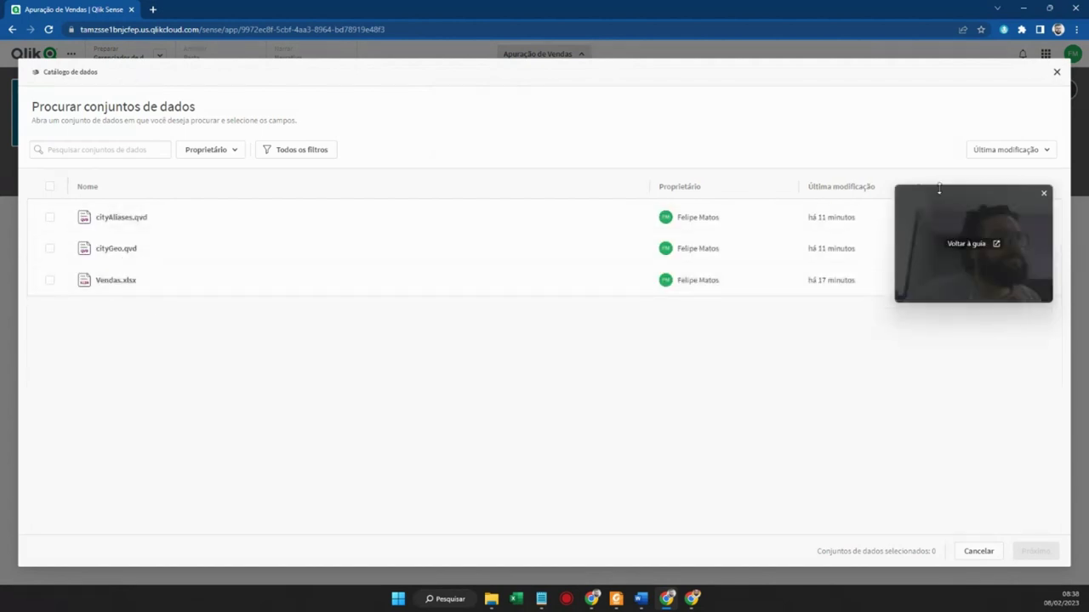
drag(939, 194, 917, 331)
click(49, 279)
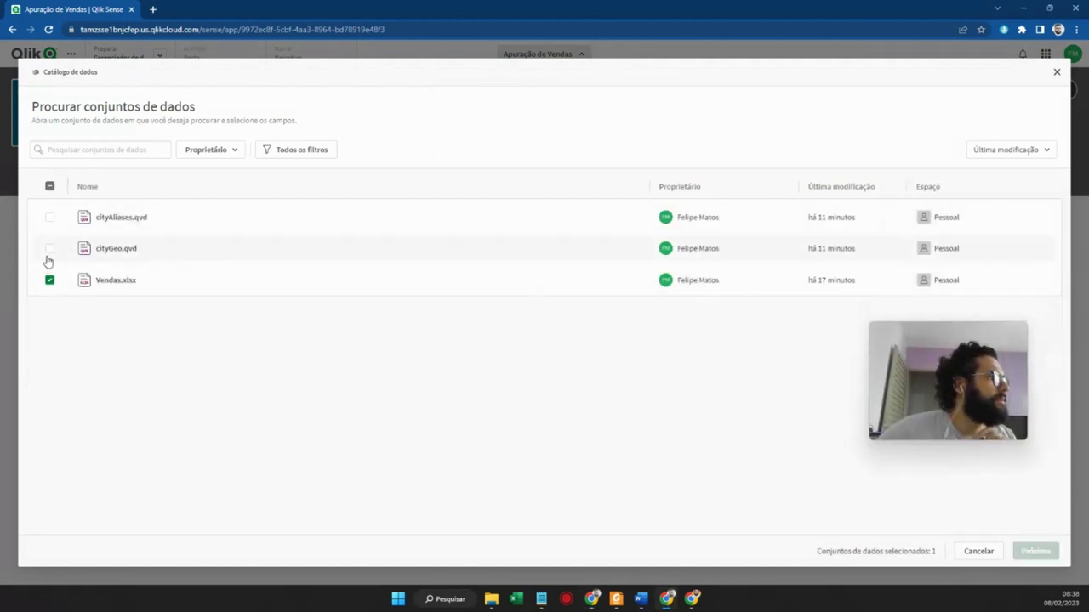
click(50, 248)
click(50, 217)
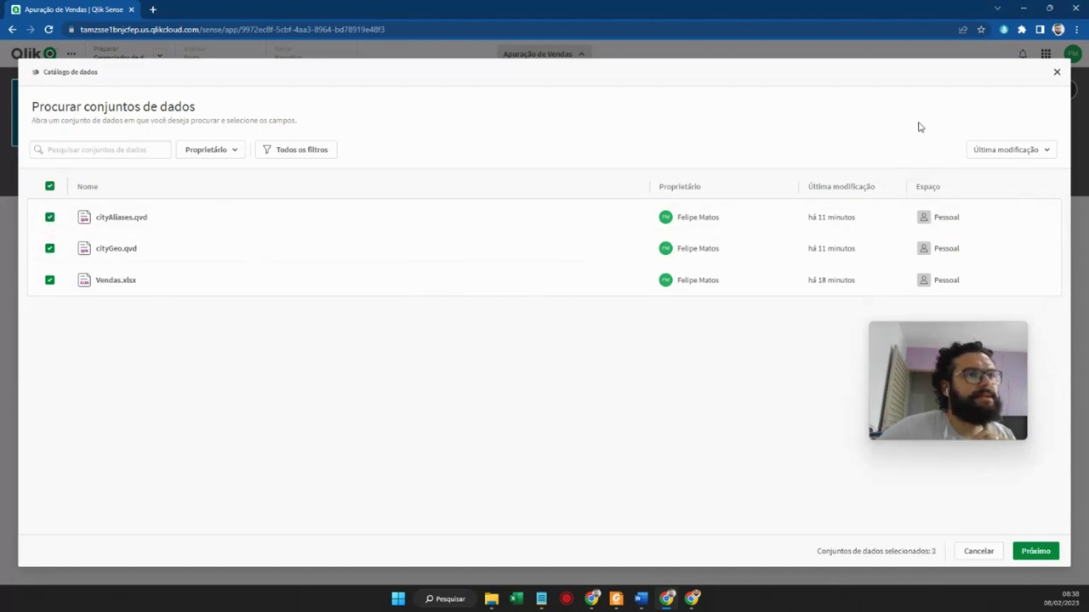
click(238, 151)
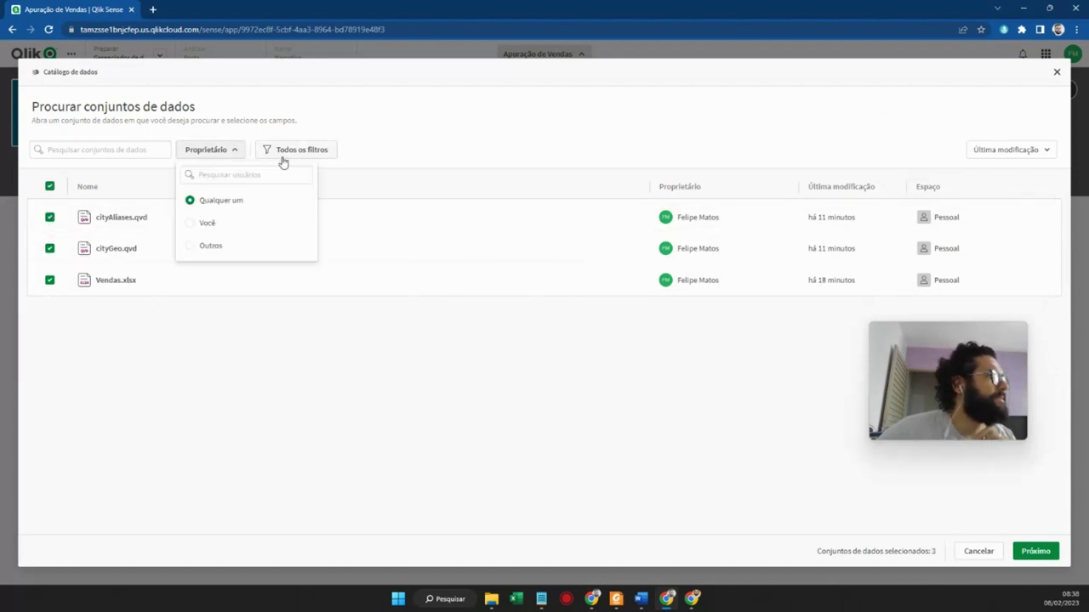
click(1057, 73)
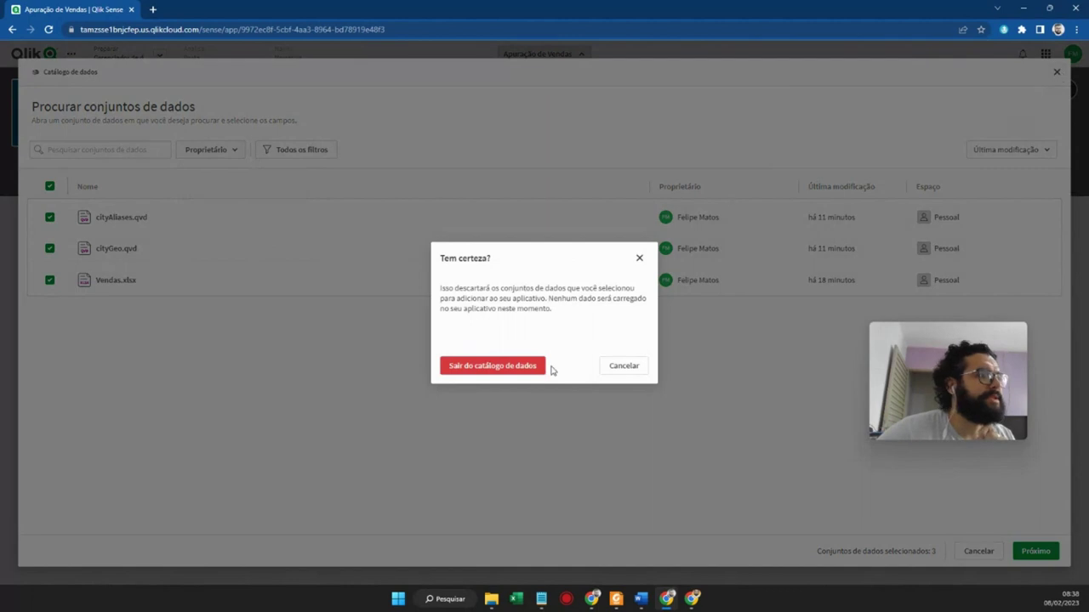
click(536, 368)
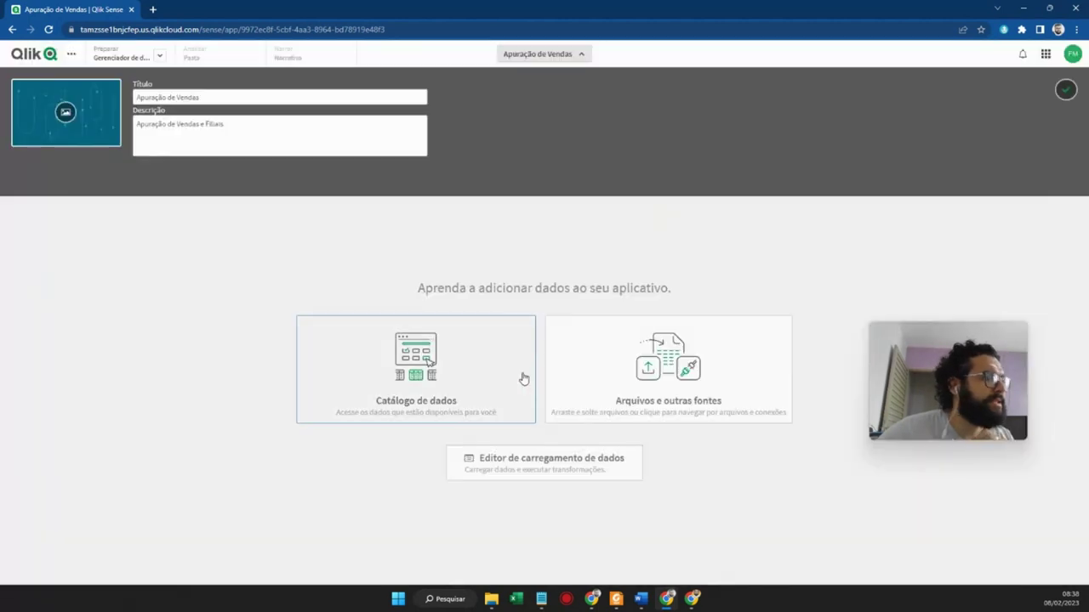
Step: View the data load editor, switch to the data manager, and start adding data from files and other sources
click(539, 478)
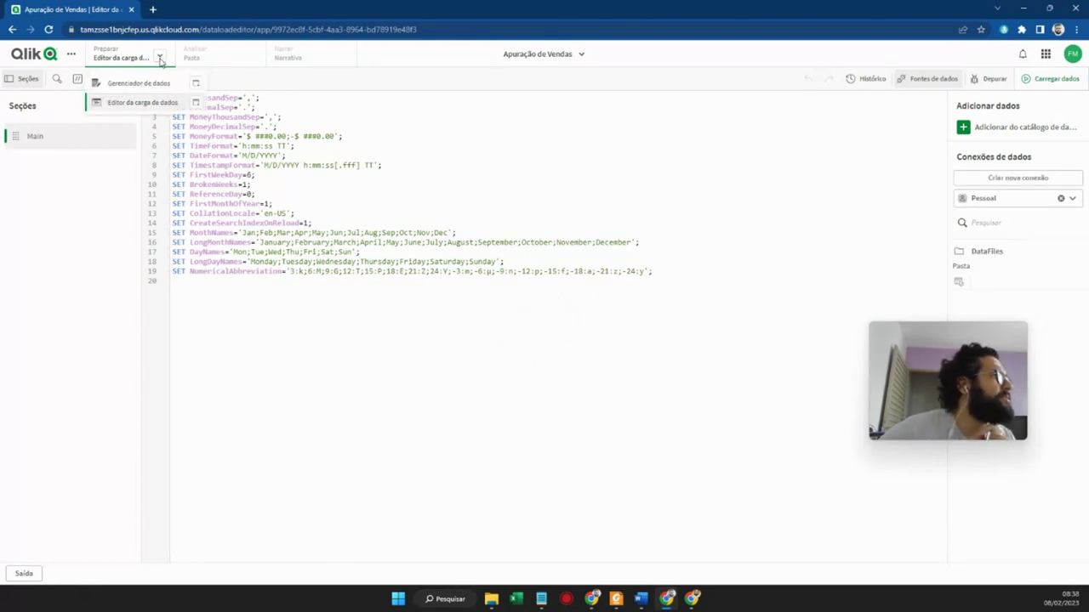
click(160, 58)
click(128, 82)
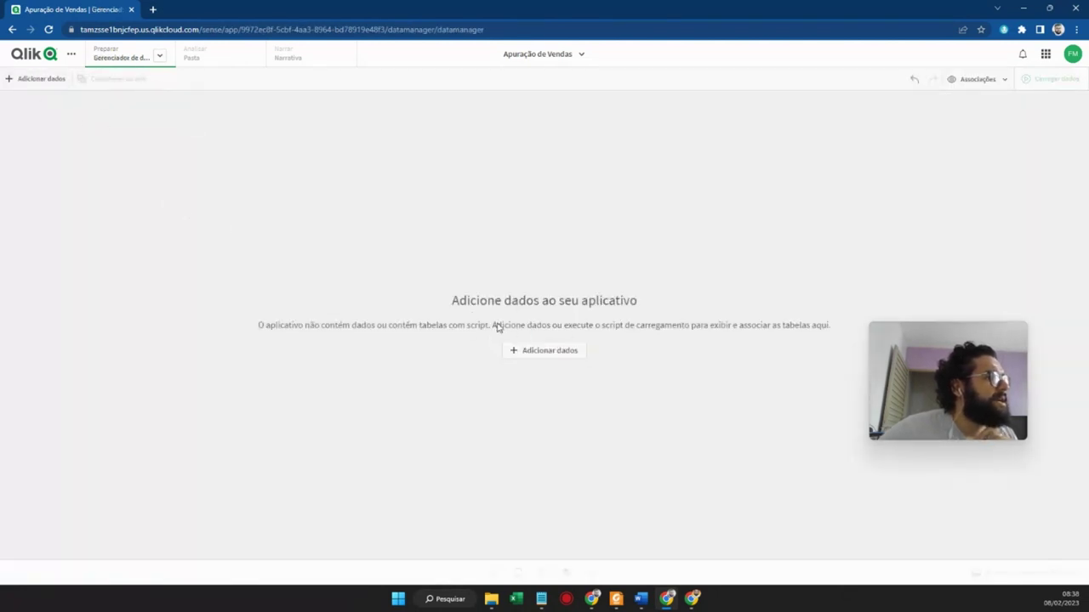
click(525, 350)
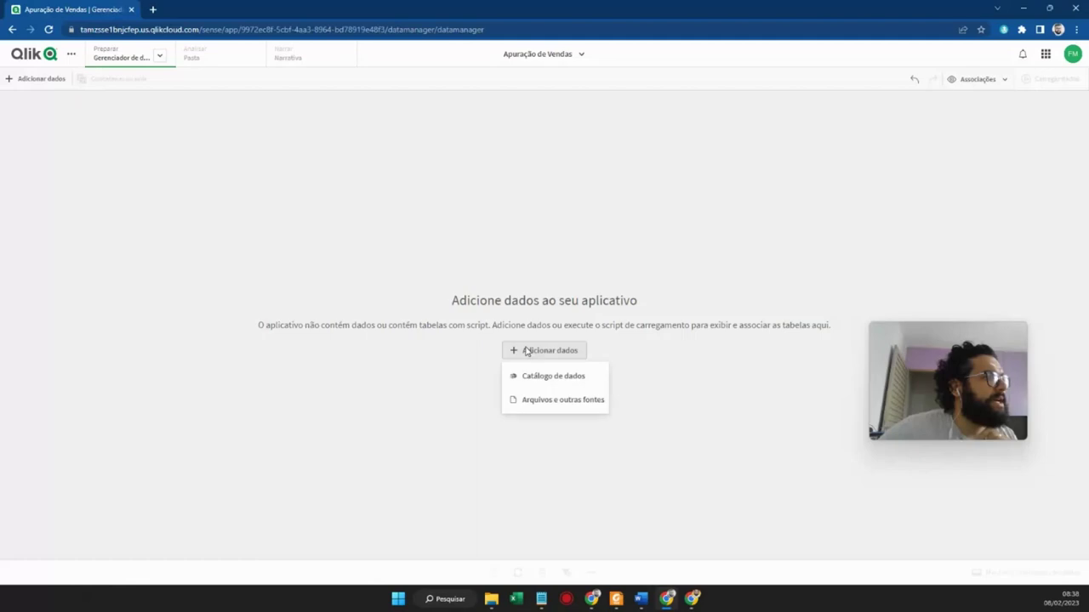
click(551, 406)
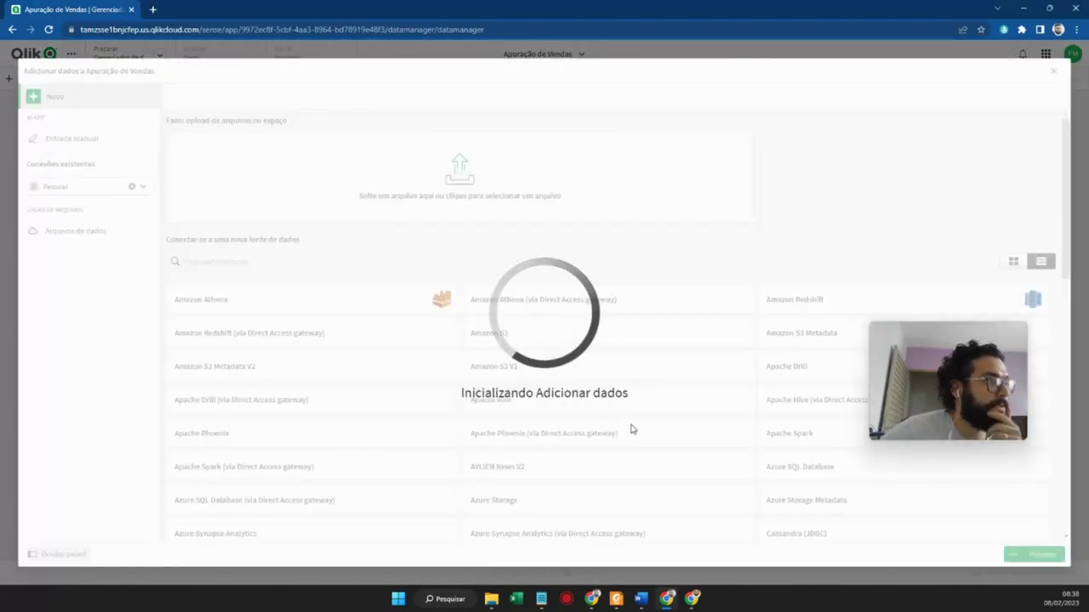
Step: Browse the available data connectors and upload Vendas.xlsx from the Qlik folder, replacing the copy already in the data files
scroll(612, 279, down, 5)
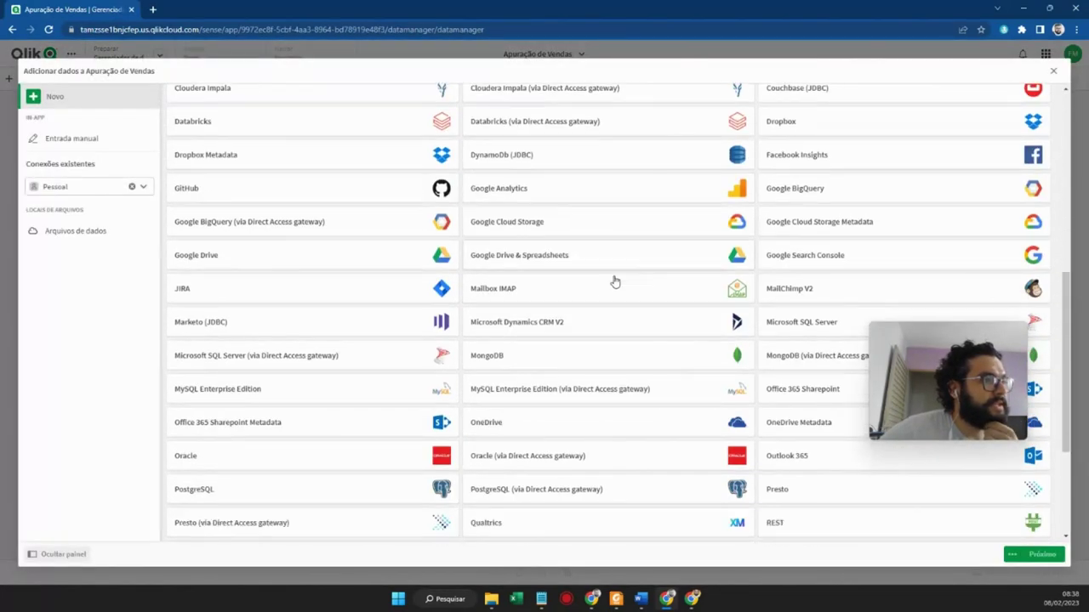
scroll(593, 292, down, 2)
scroll(525, 304, up, 10)
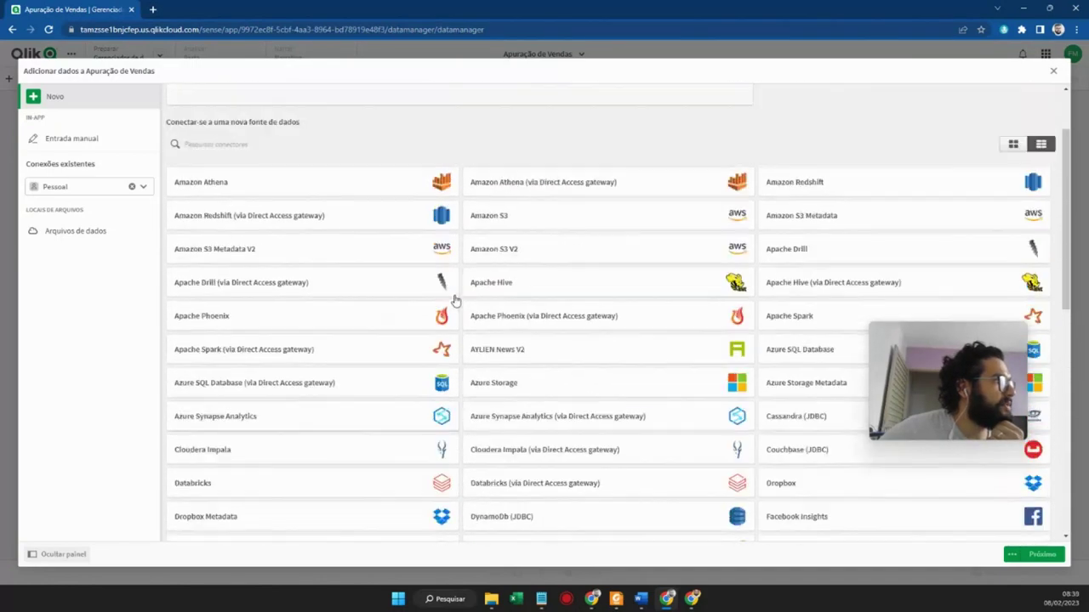
scroll(510, 306, down, 15)
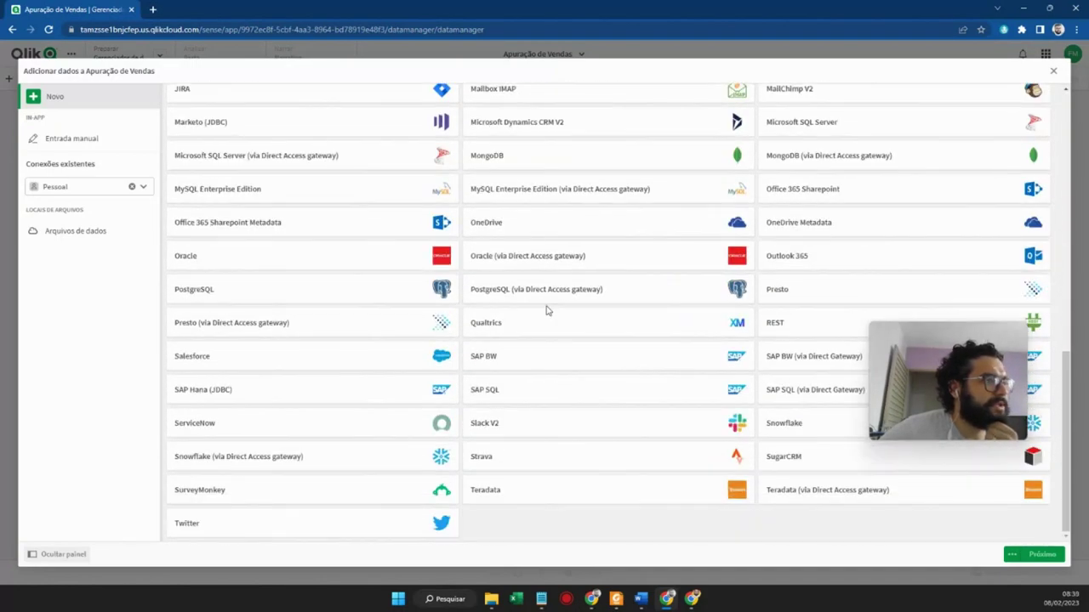
scroll(543, 318, up, 15)
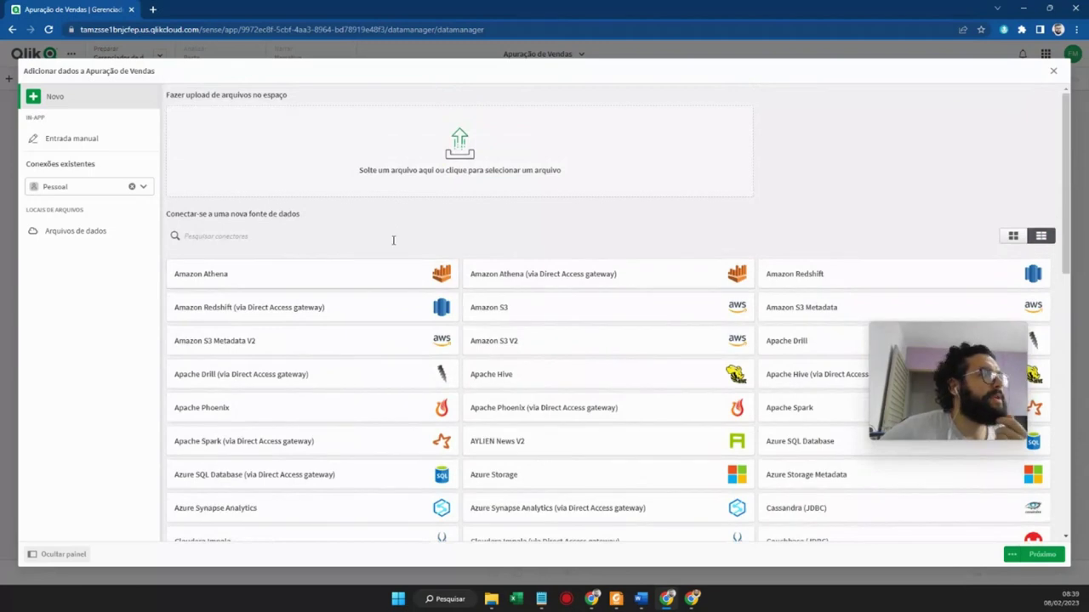
click(431, 151)
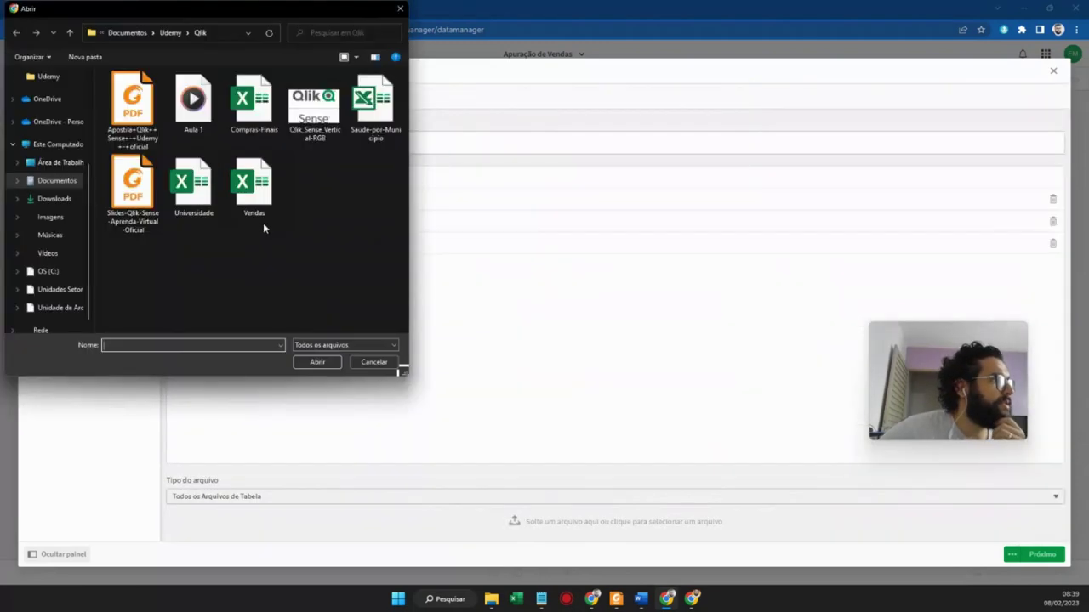
double_click(266, 209)
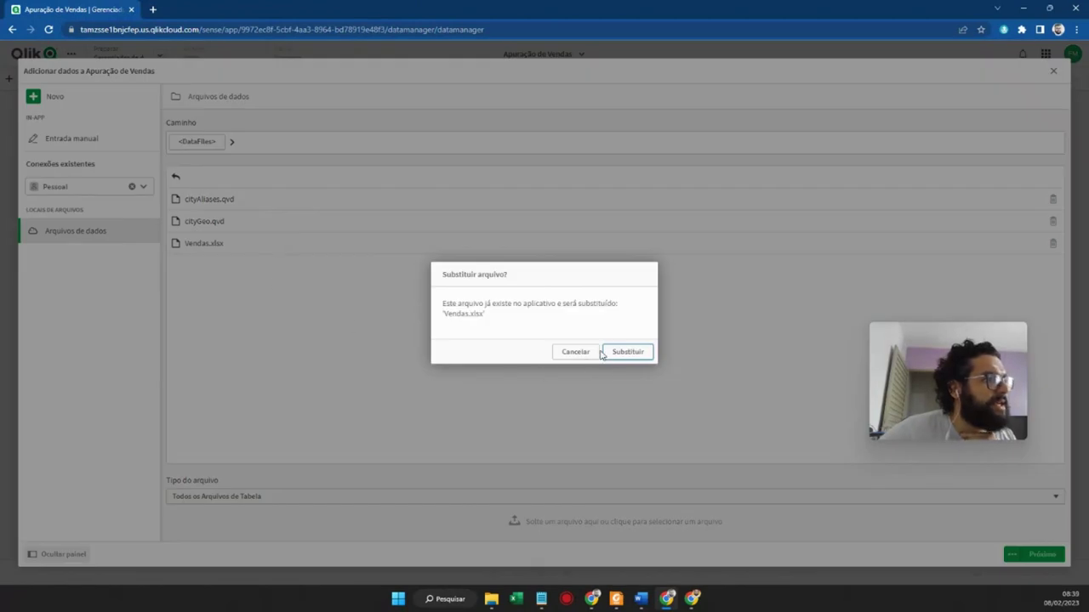
click(622, 352)
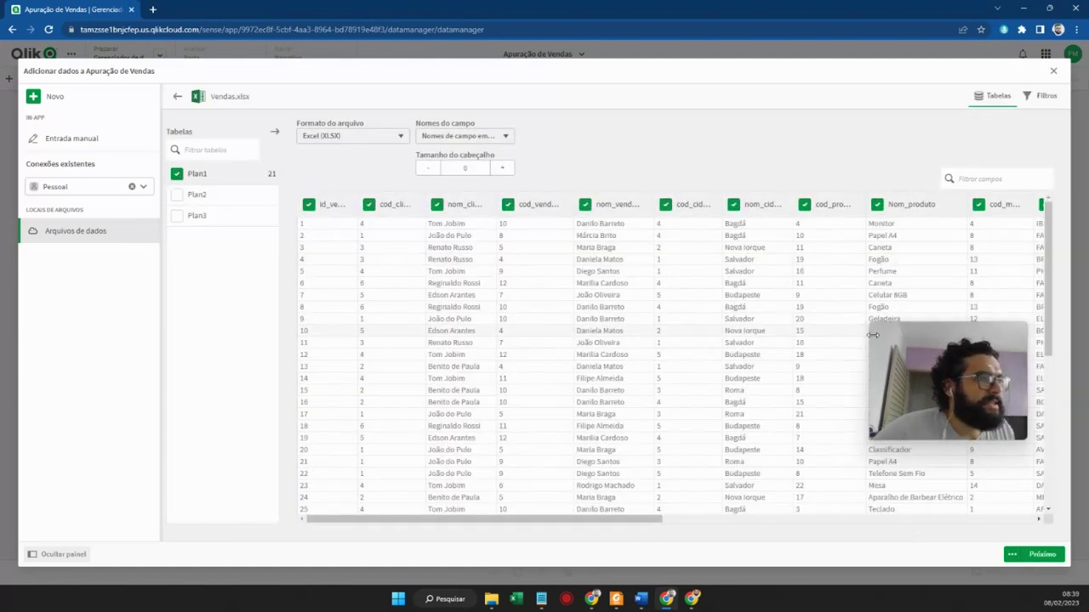
Step: Review the columns of the Plan1 sheet in the Vendas.xlsx preview, through to the latitude and longitude fields
drag(944, 341, 237, 337)
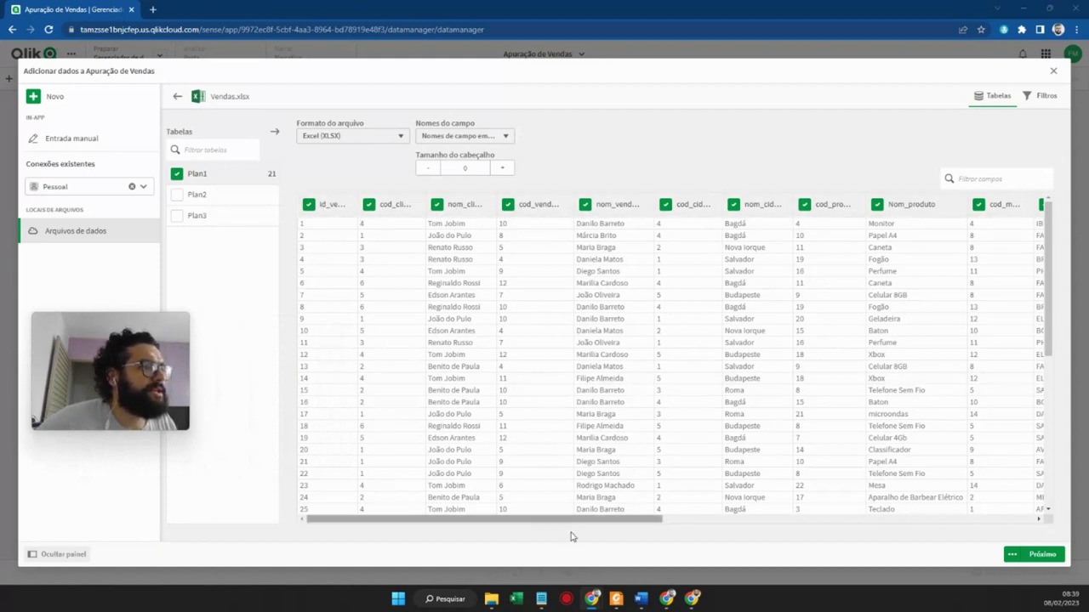
drag(559, 520, 941, 457)
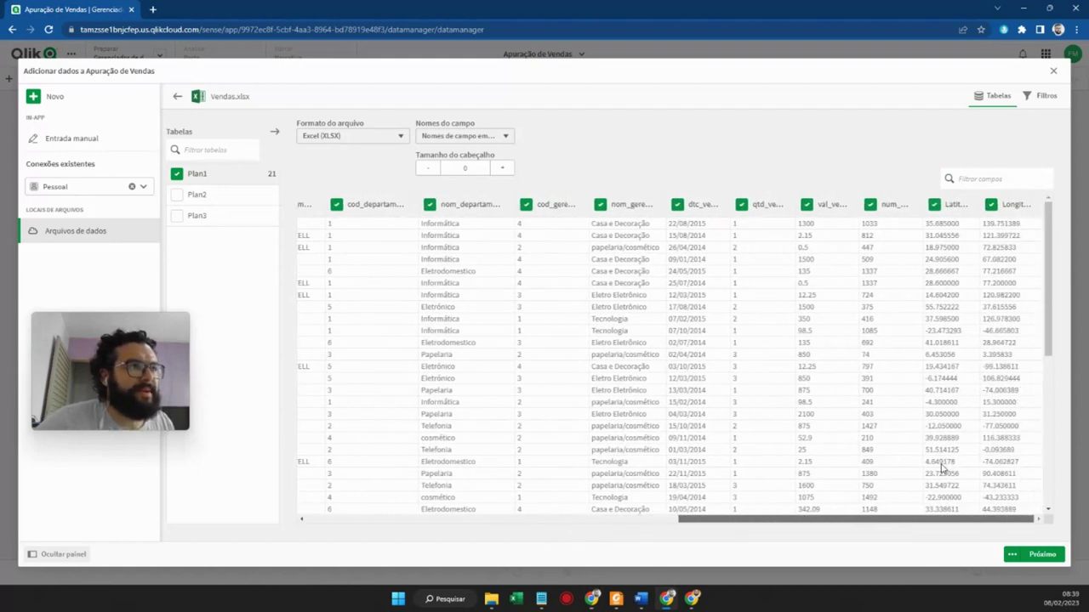
scroll(769, 493, left, 10)
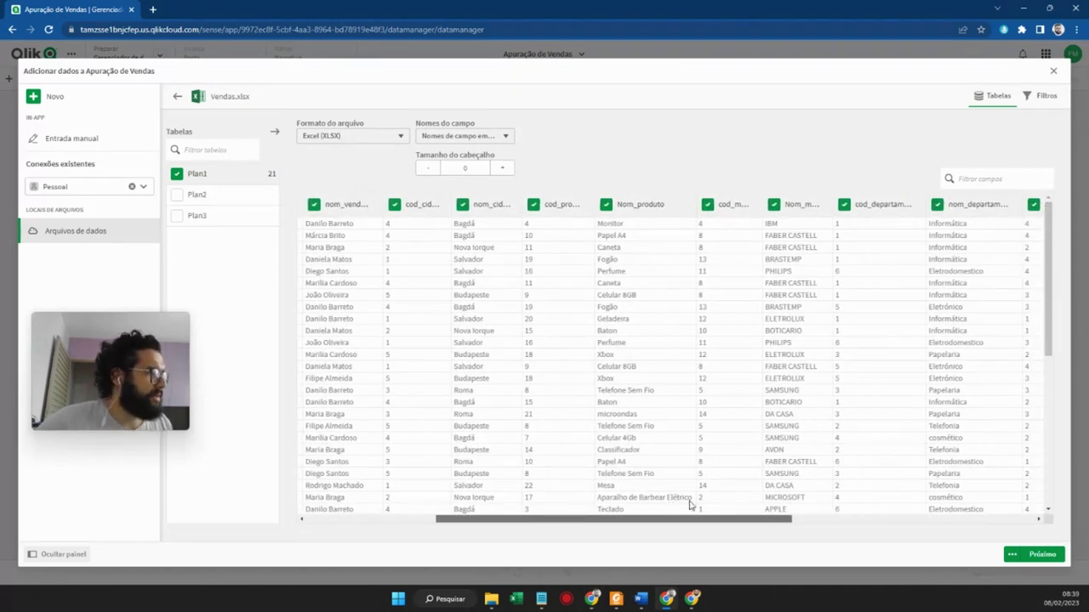
scroll(690, 504, right, 10)
scroll(980, 524, left, 10)
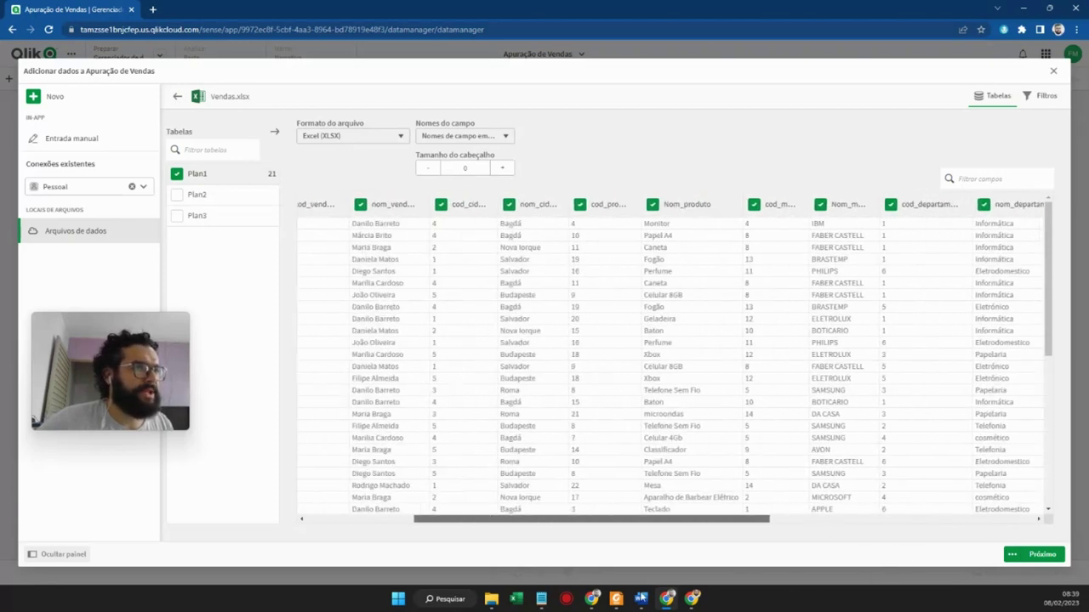
Step: Check the contents of the Plan2 and Plan3 sheets and add only Plan1, with all its fields, to the app
click(194, 196)
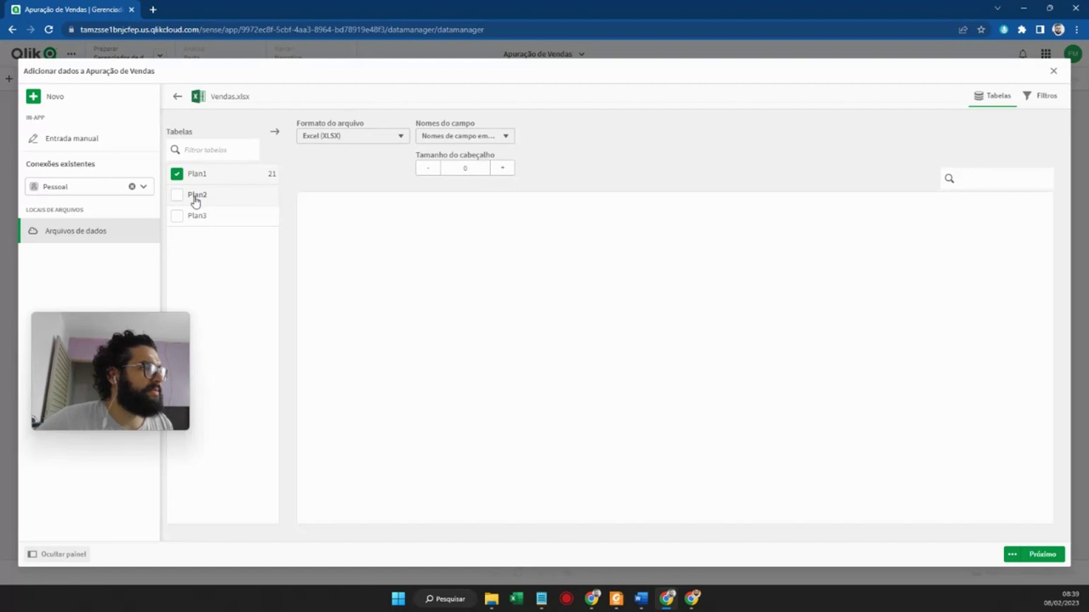
click(209, 220)
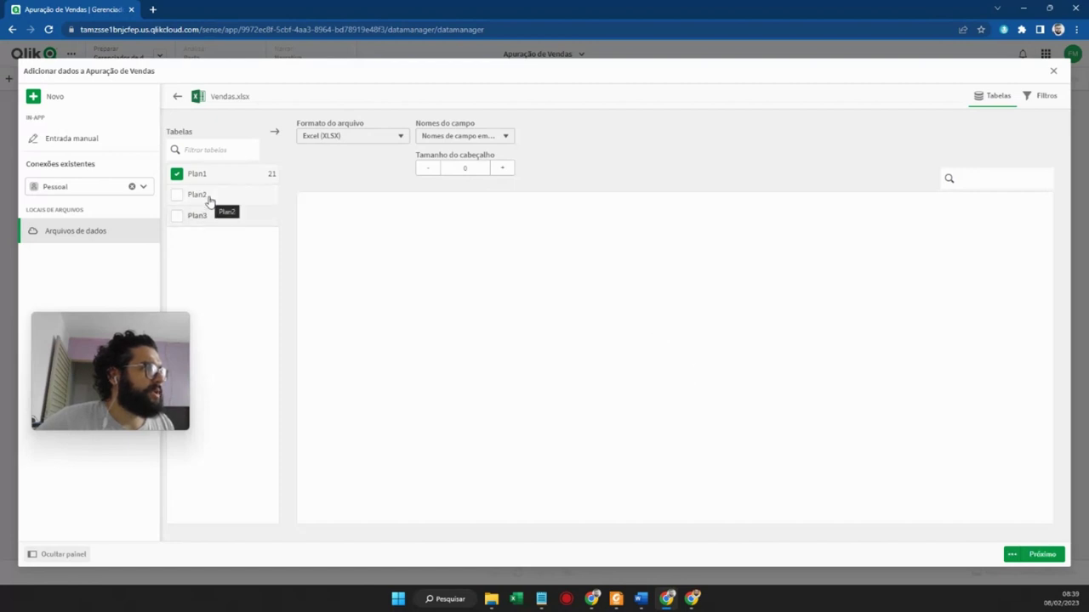
click(206, 219)
click(198, 176)
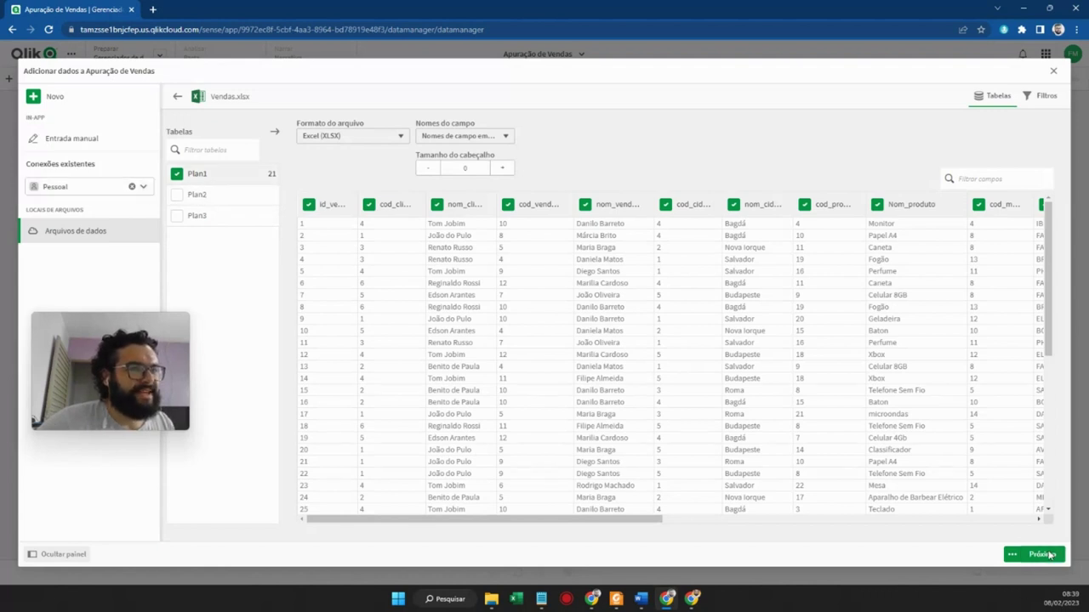
click(1046, 555)
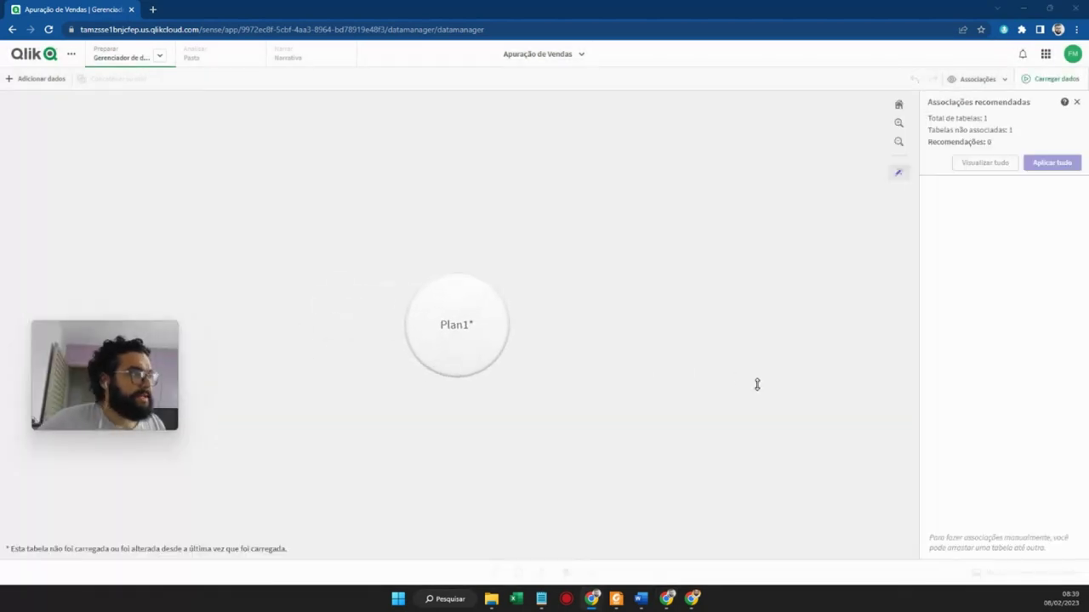
Step: Preview the data of the Plan1 table in the associations view and check the available data manager views
mouse_move(142, 340)
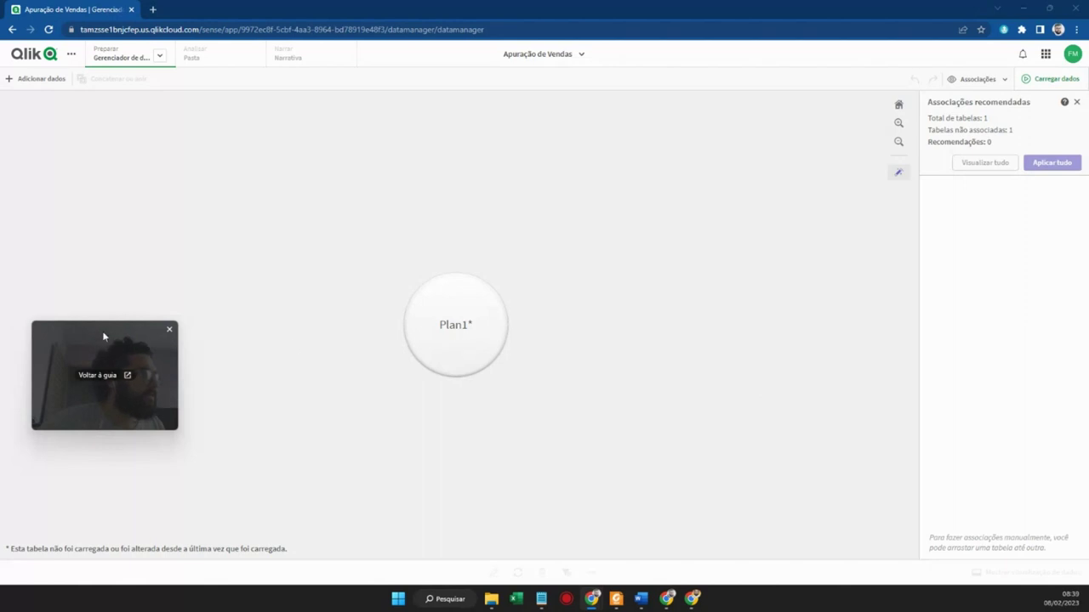
drag(106, 333, 993, 209)
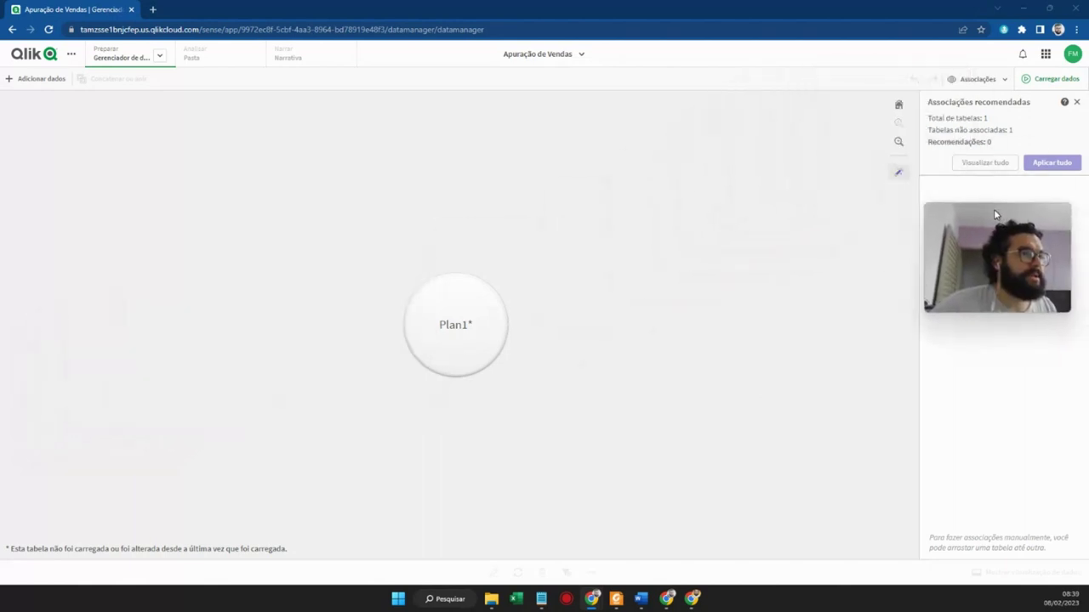
click(462, 328)
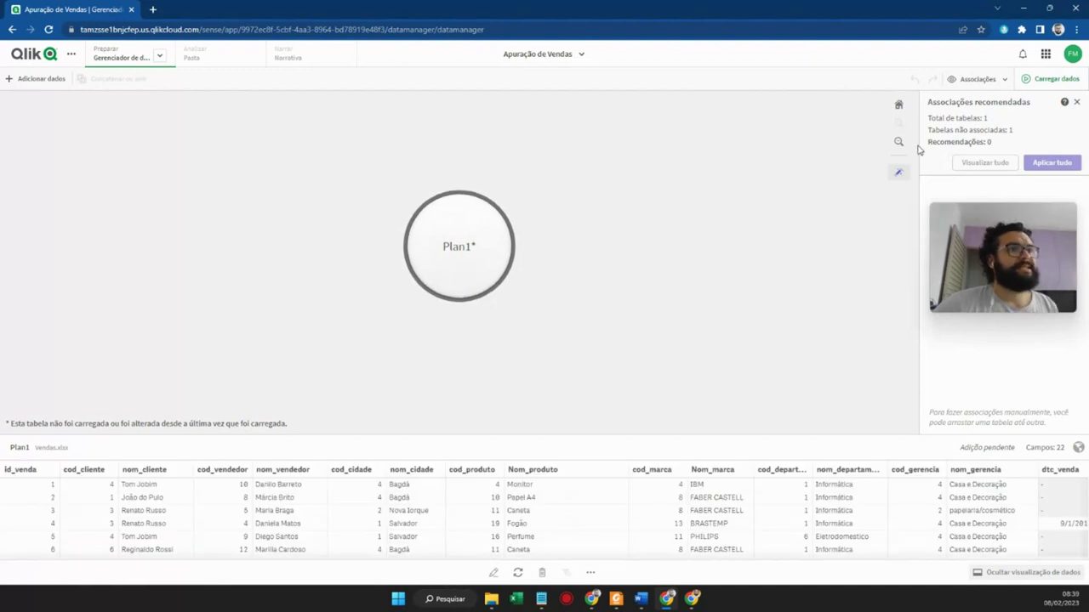
click(998, 85)
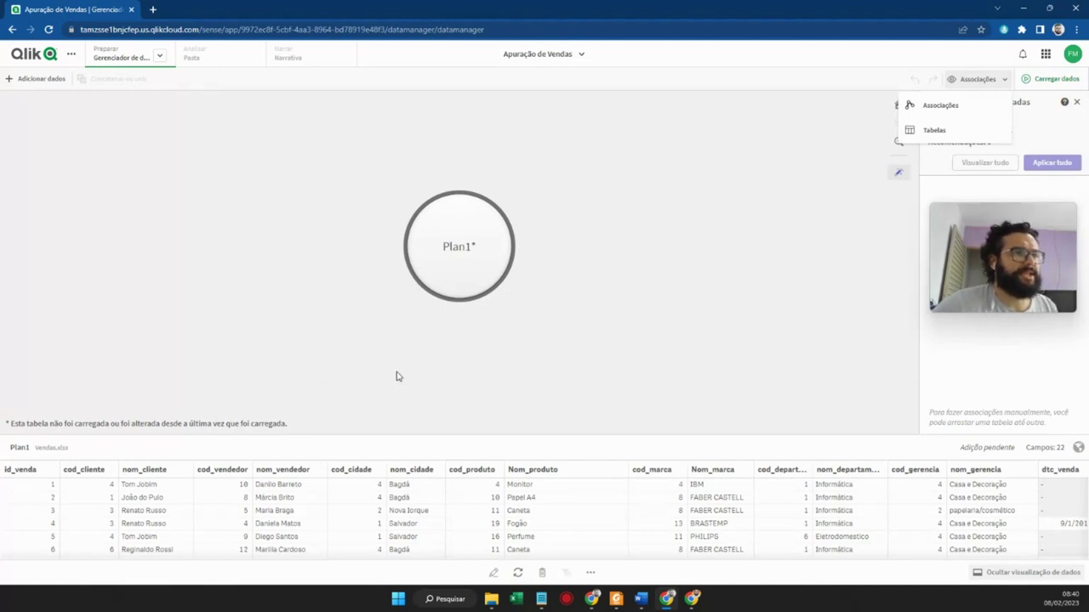
Step: Open the Plan1 table for editing and rename it as Vendas
click(463, 254)
double_click(463, 254)
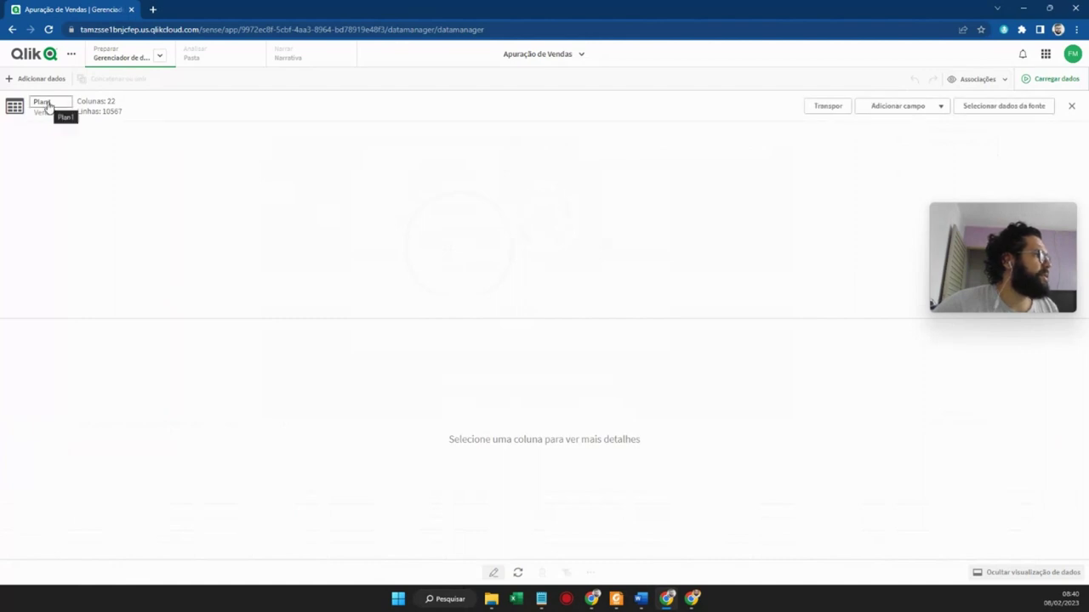
double_click(44, 102)
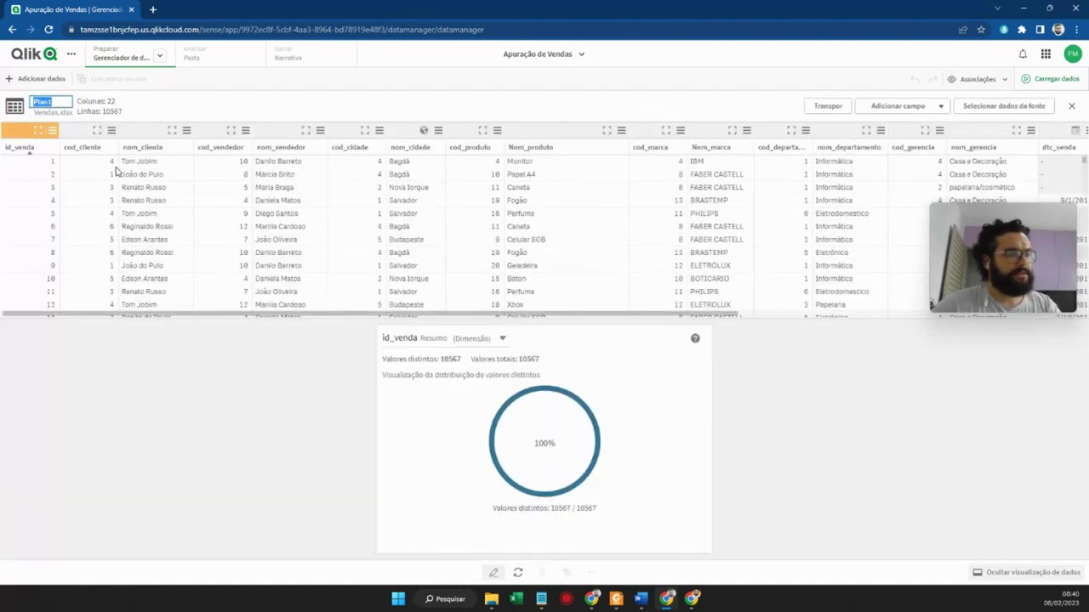
text(Vendas)
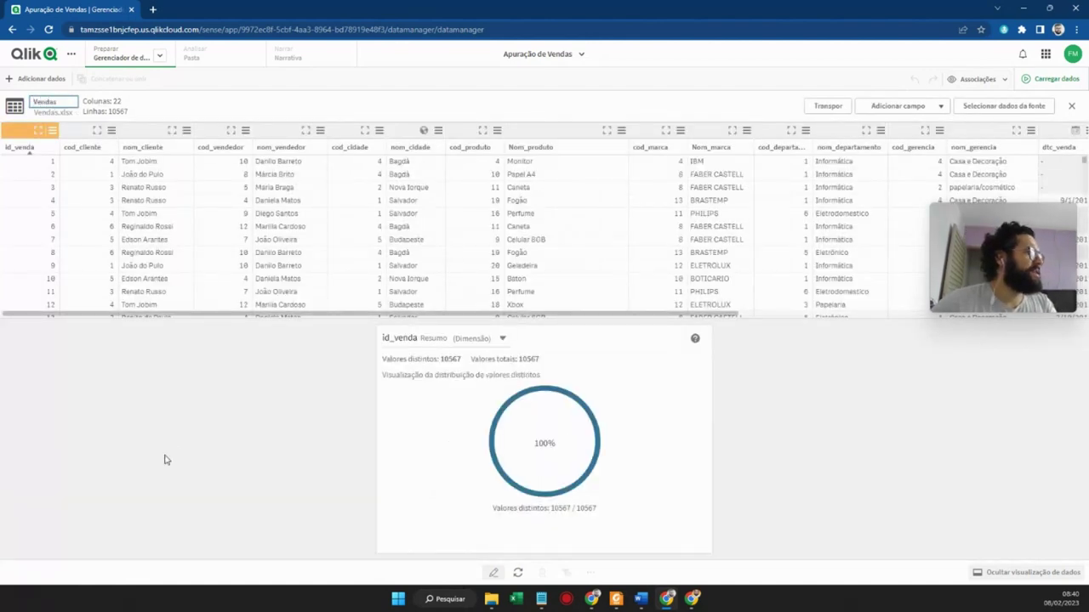
key(Return)
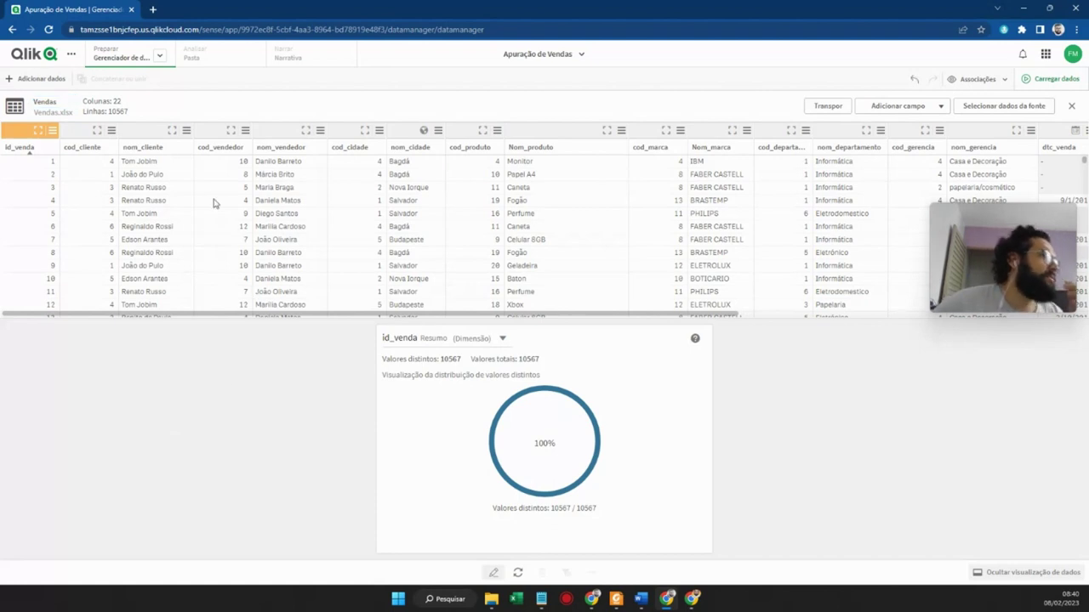
Step: Examine the Vendas table's column options, the id_venda summary options and the remaining columns, and close the table editor
click(245, 130)
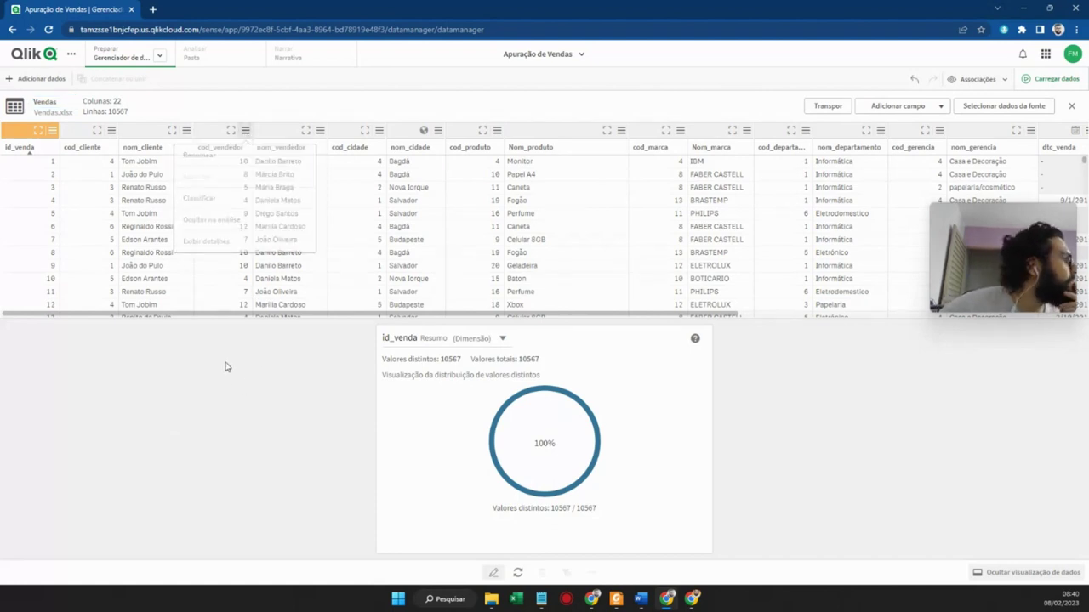
click(111, 130)
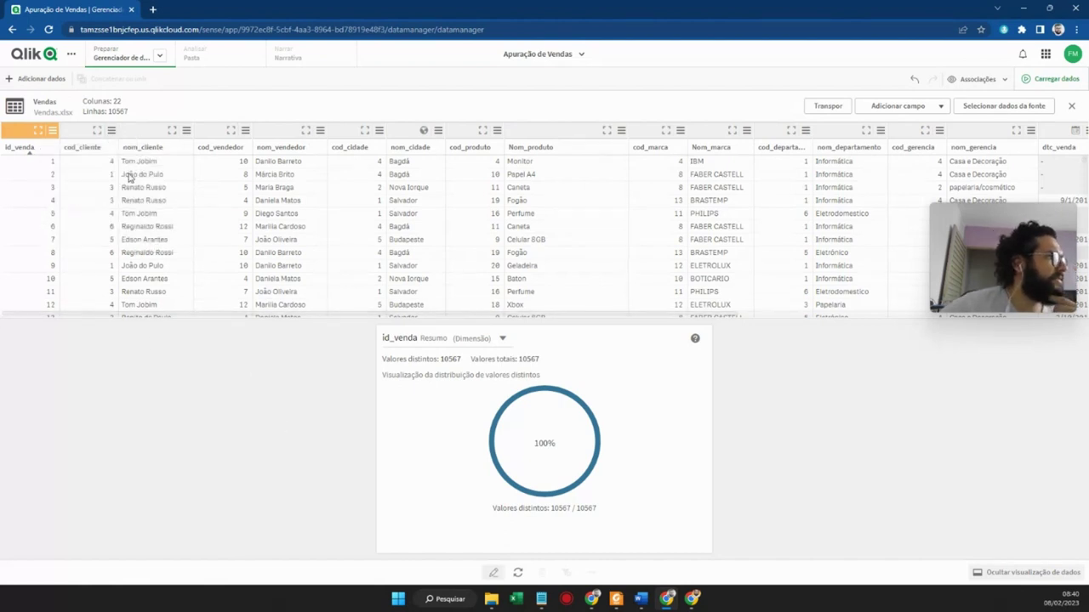
drag(213, 314, 615, 364)
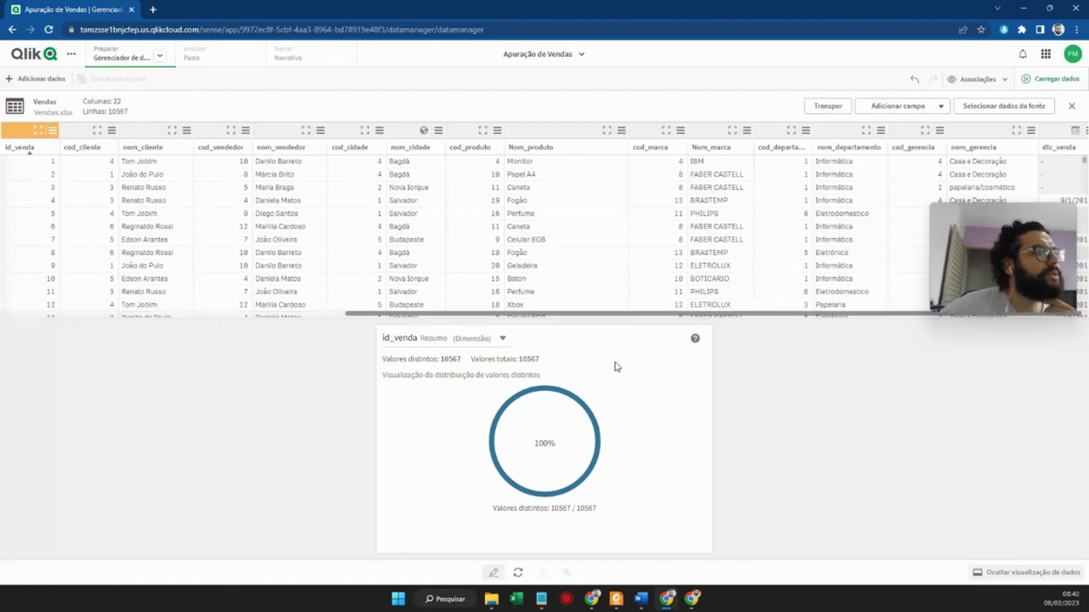
click(500, 339)
click(452, 455)
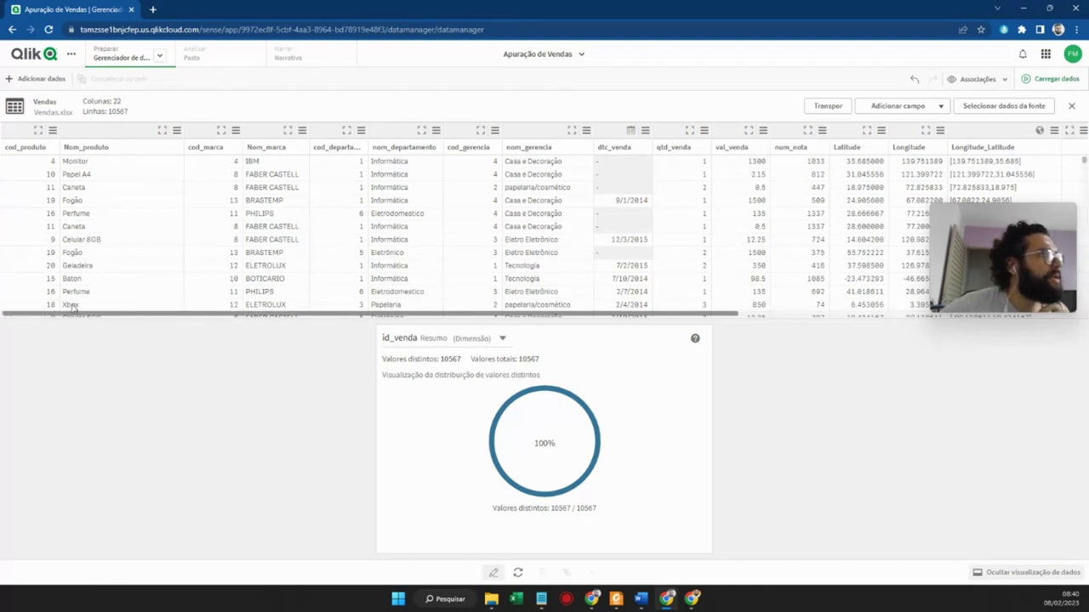
drag(434, 313, 85, 311)
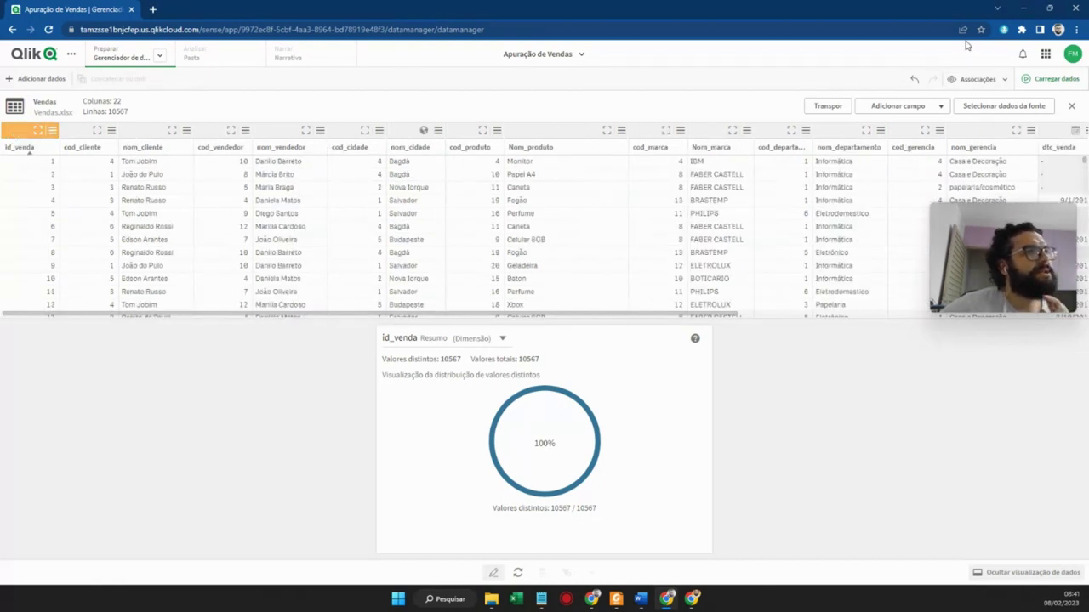
click(1072, 105)
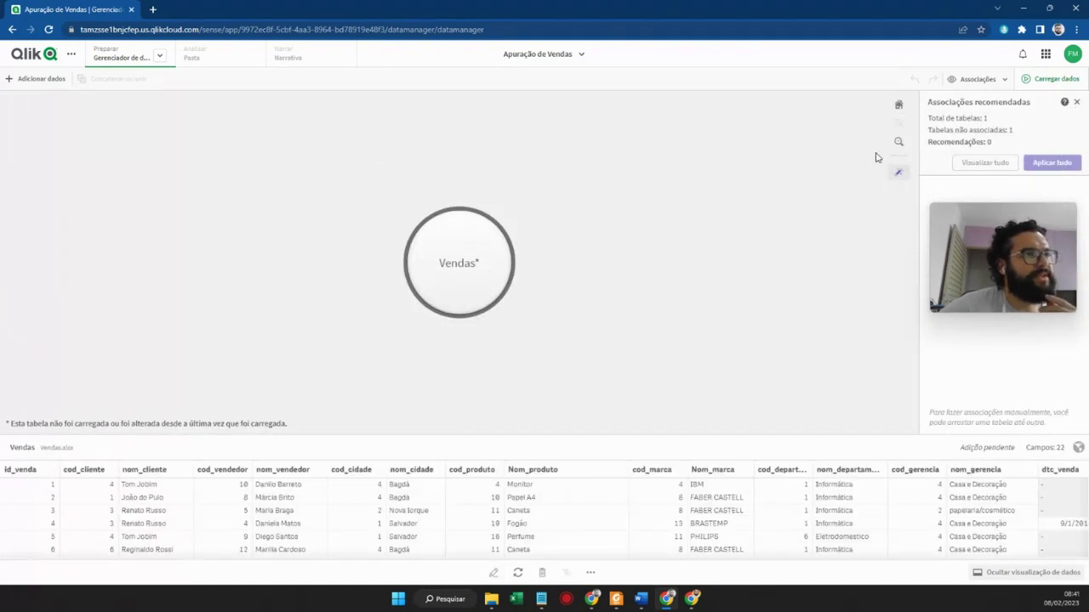
Step: Zoom the associations view out and back in, and fit all tables in the view
click(899, 143)
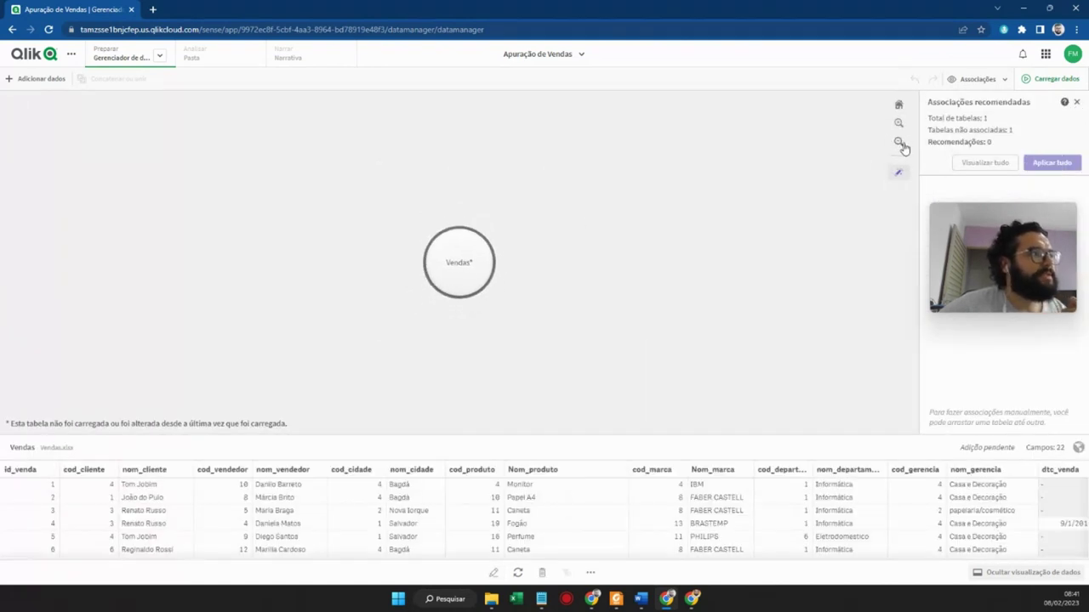
click(899, 126)
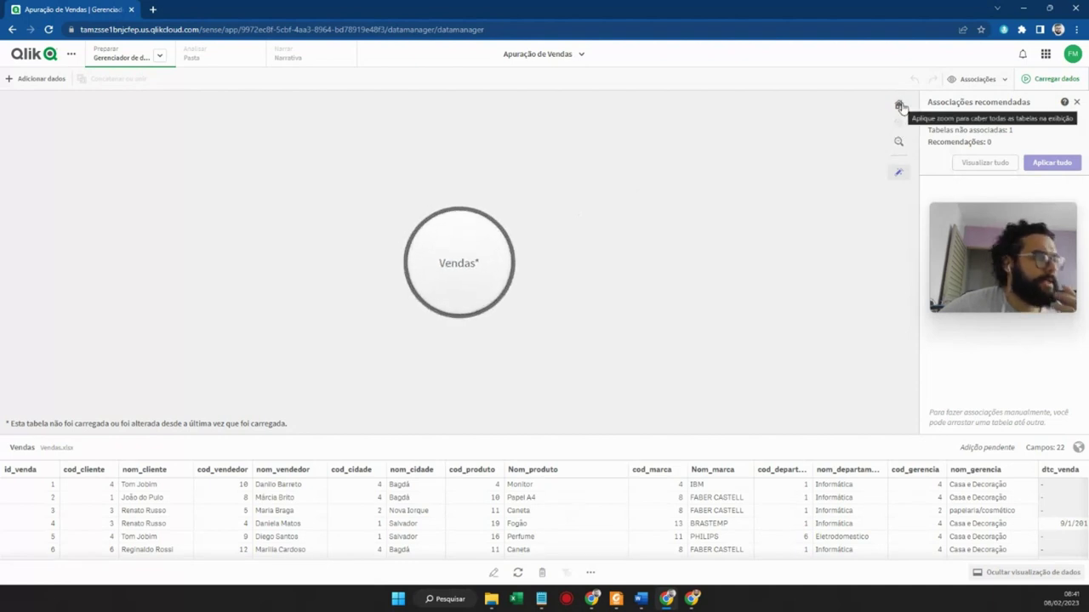
click(899, 105)
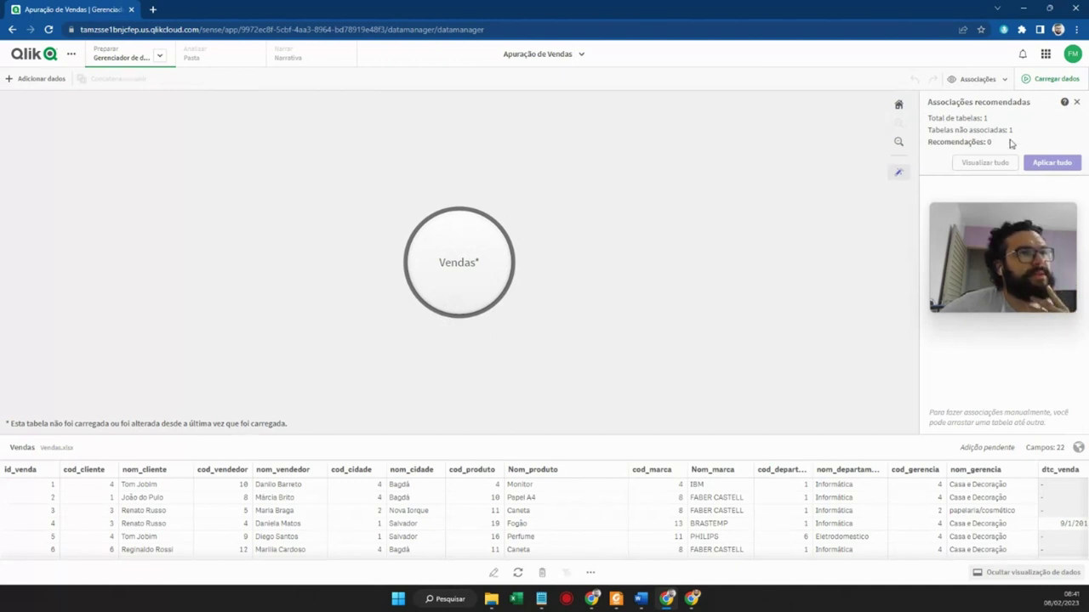
Step: View the data manager's tables as cards in the Tabelas view and return to the Associações view
click(974, 78)
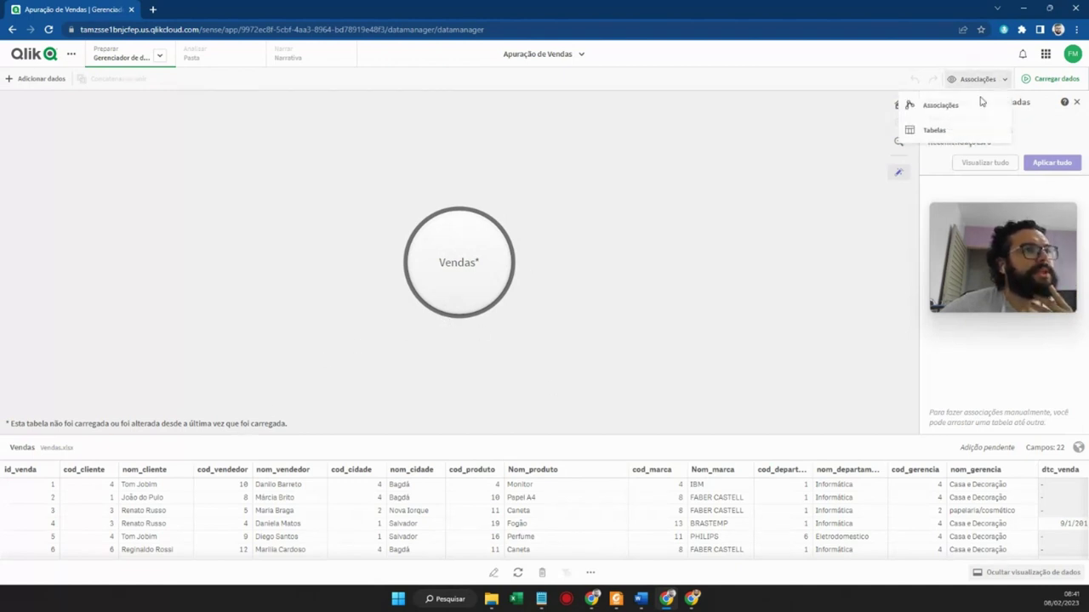
click(933, 131)
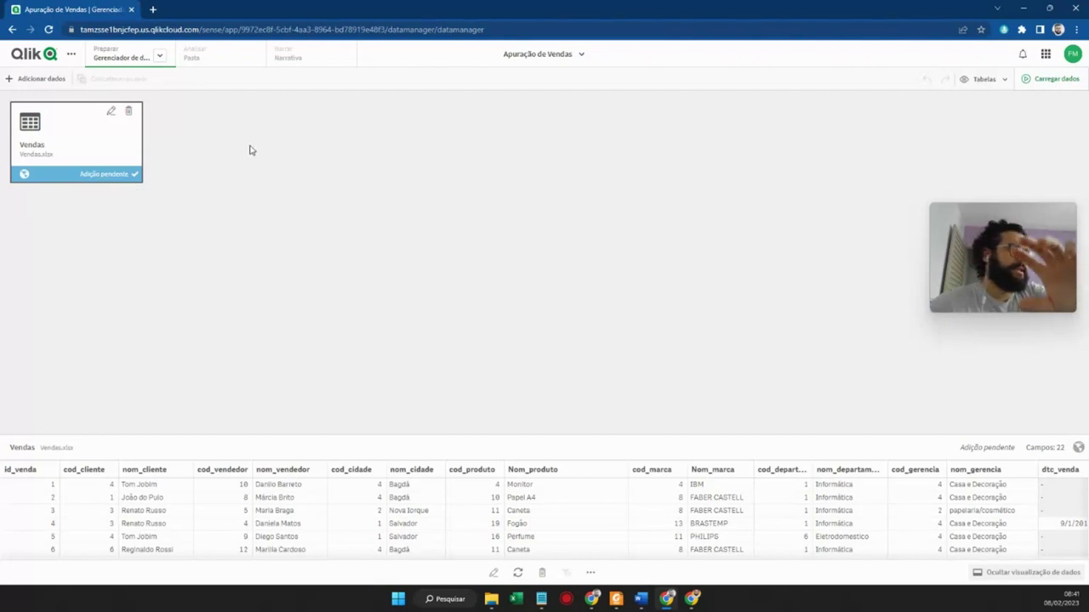
click(989, 79)
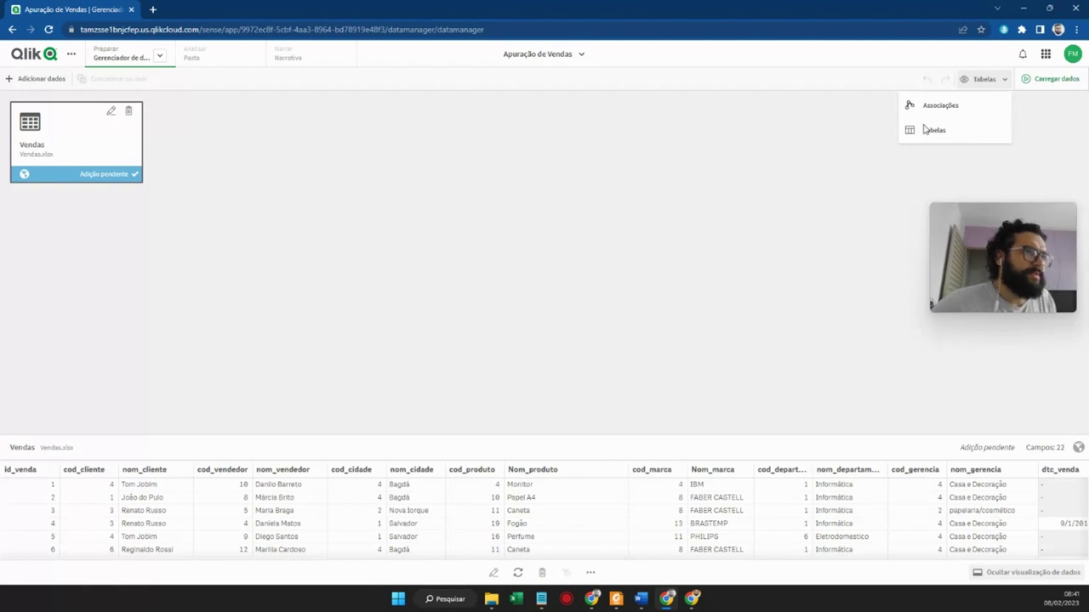
click(933, 109)
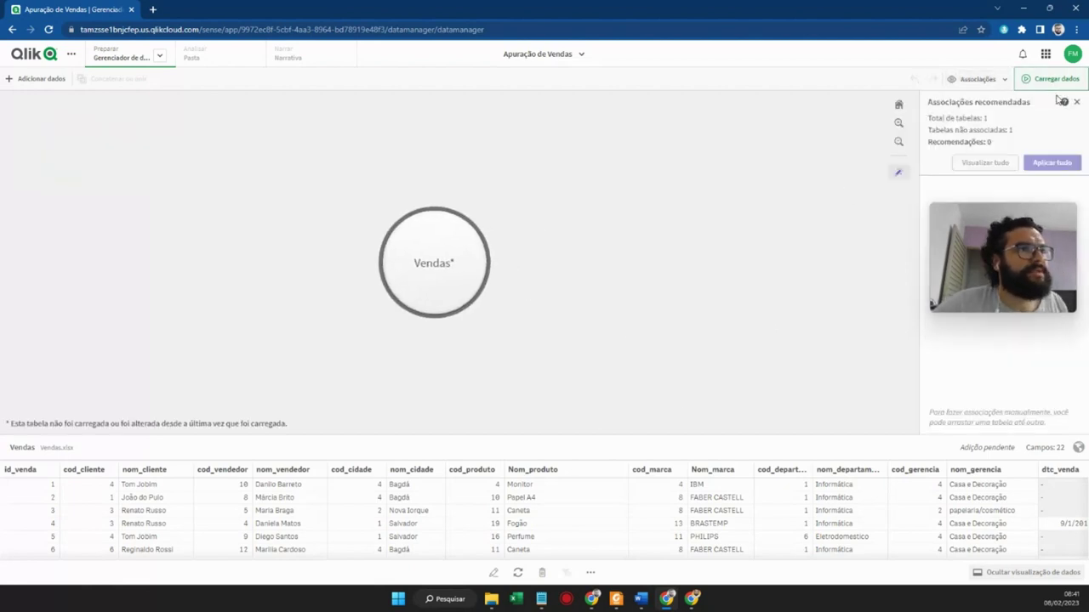
Step: Look at the script in the data load editor (Editor da carga de dados) and return to the data manager
click(159, 57)
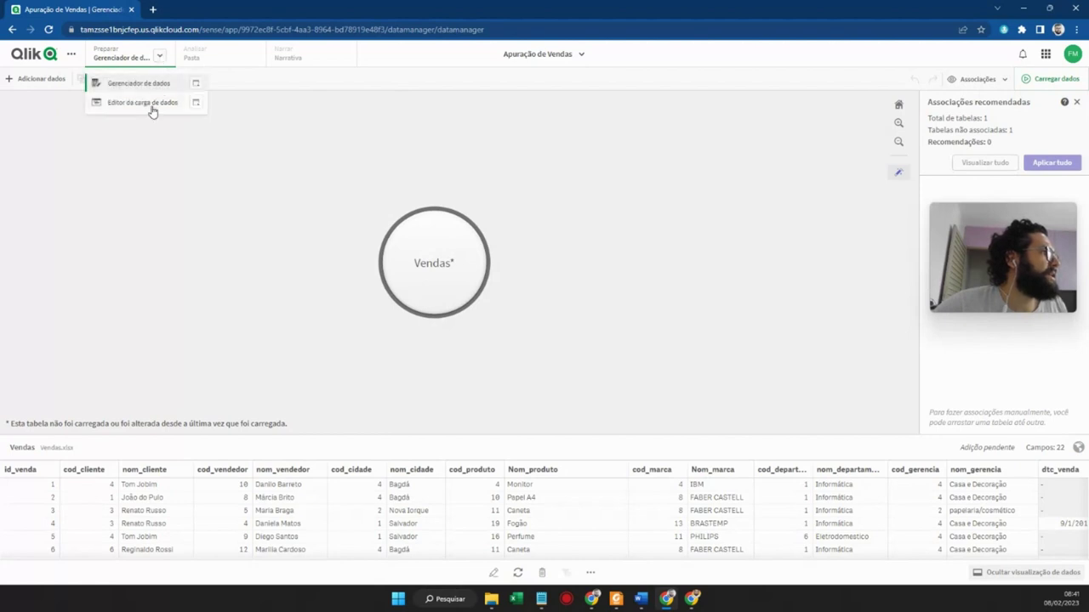
click(151, 108)
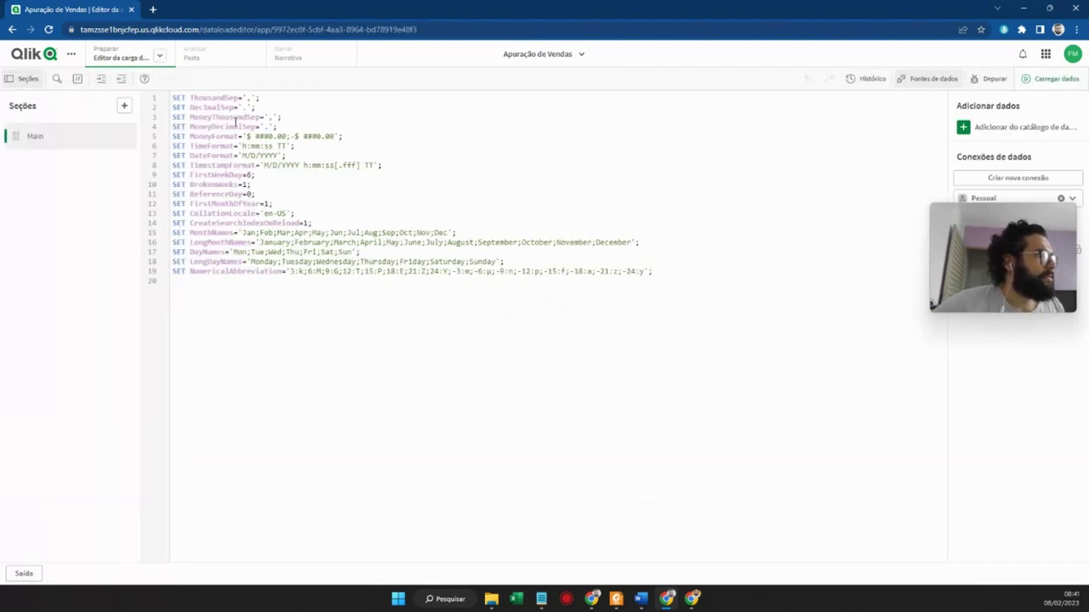
click(159, 58)
click(141, 84)
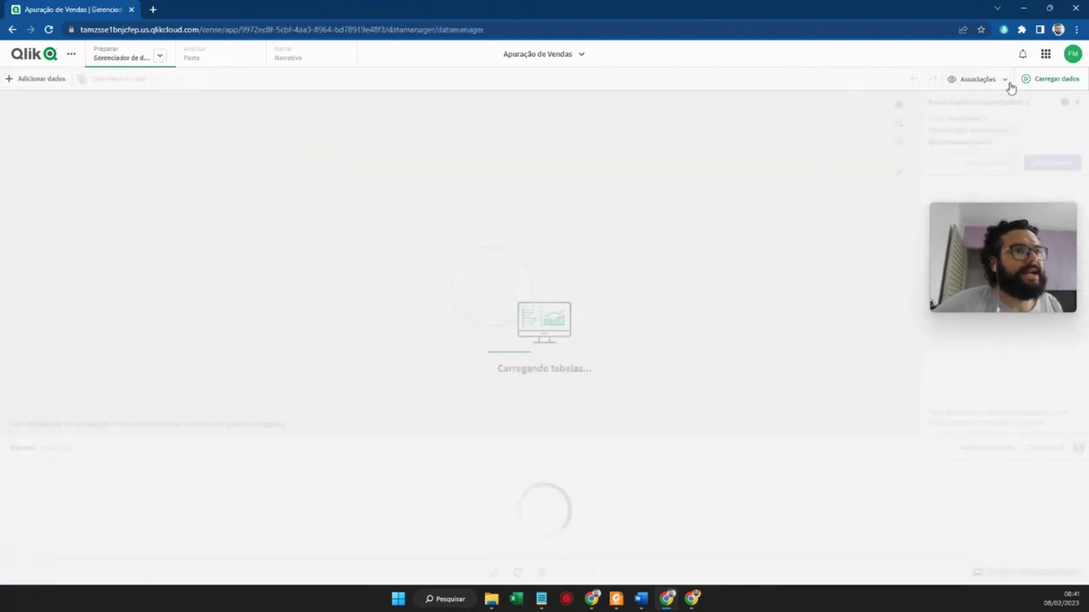
Step: Load the Vendas data into the app and open the analysis sheet for editing
click(1055, 79)
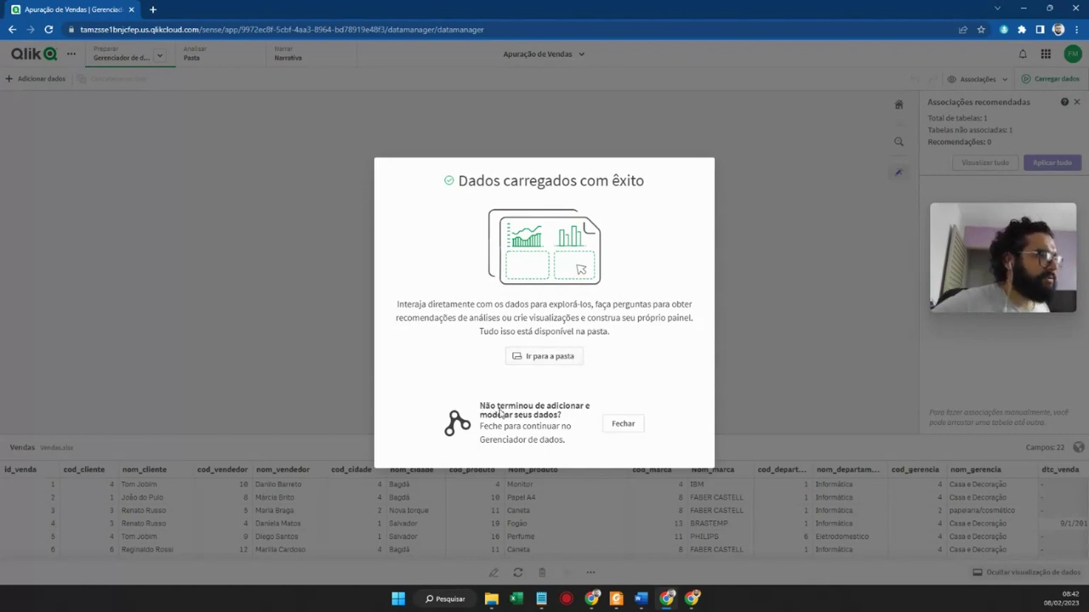
click(622, 424)
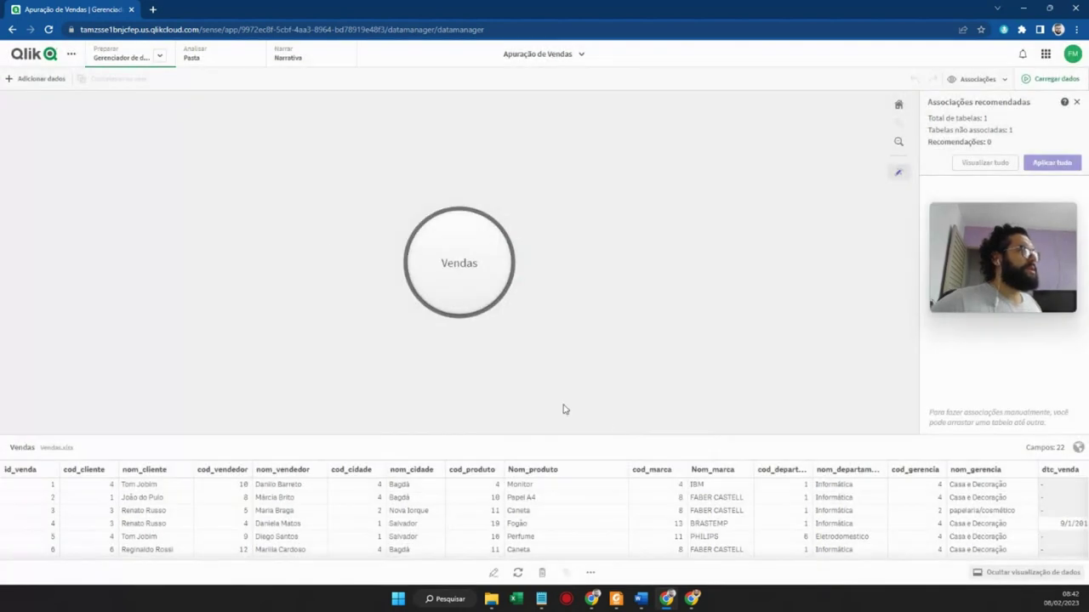
click(213, 56)
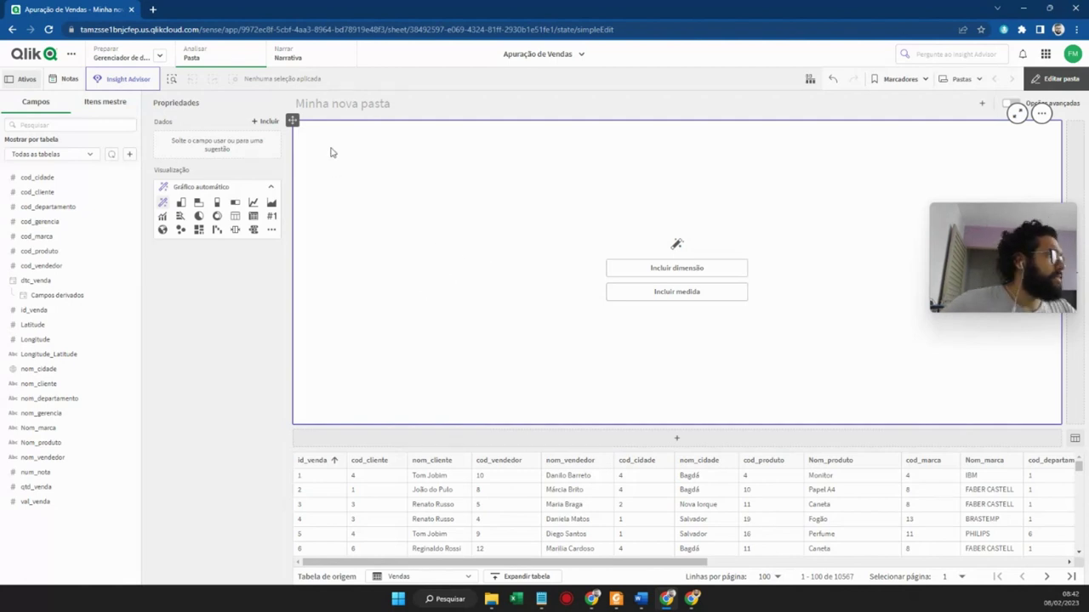
Step: Examine the sheet's field list, the values of cod_cliente and cod_departamento, and the rows and columns of the Vendas source table
click(65, 154)
click(75, 143)
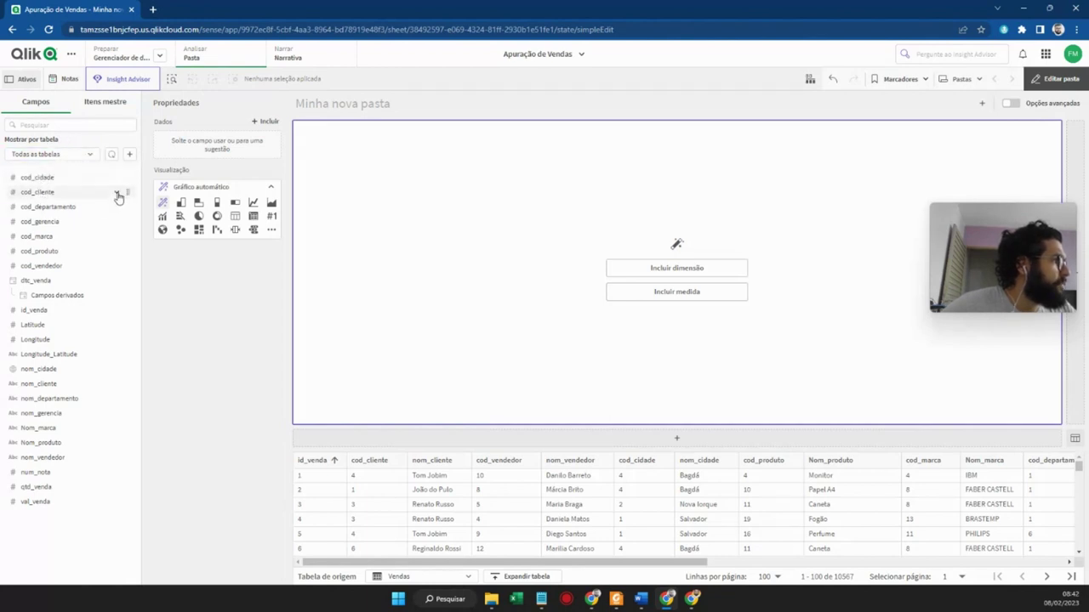
drag(119, 196, 116, 195)
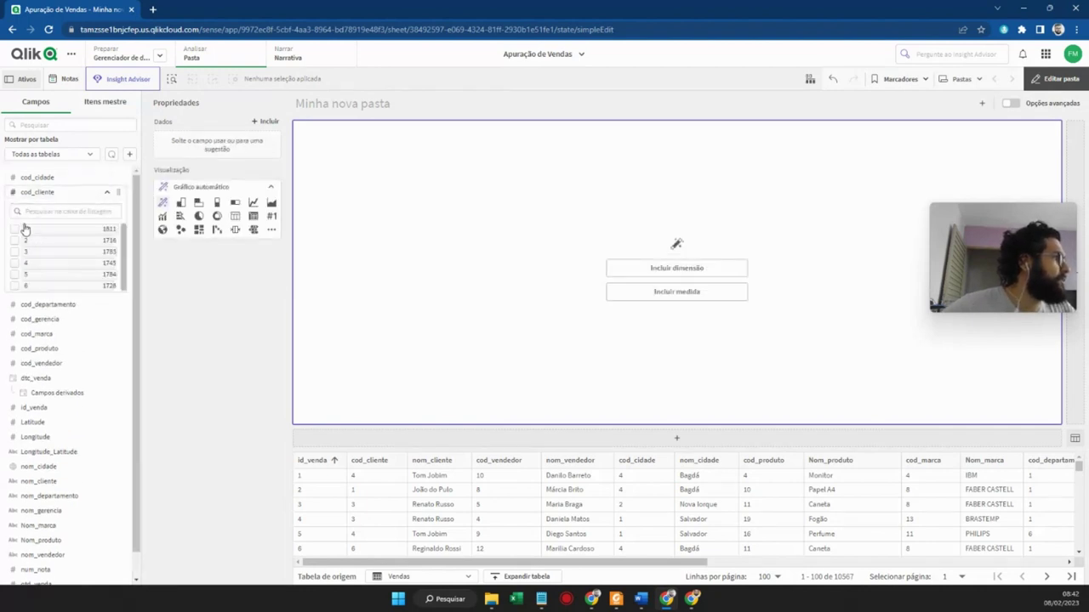
click(108, 194)
click(114, 207)
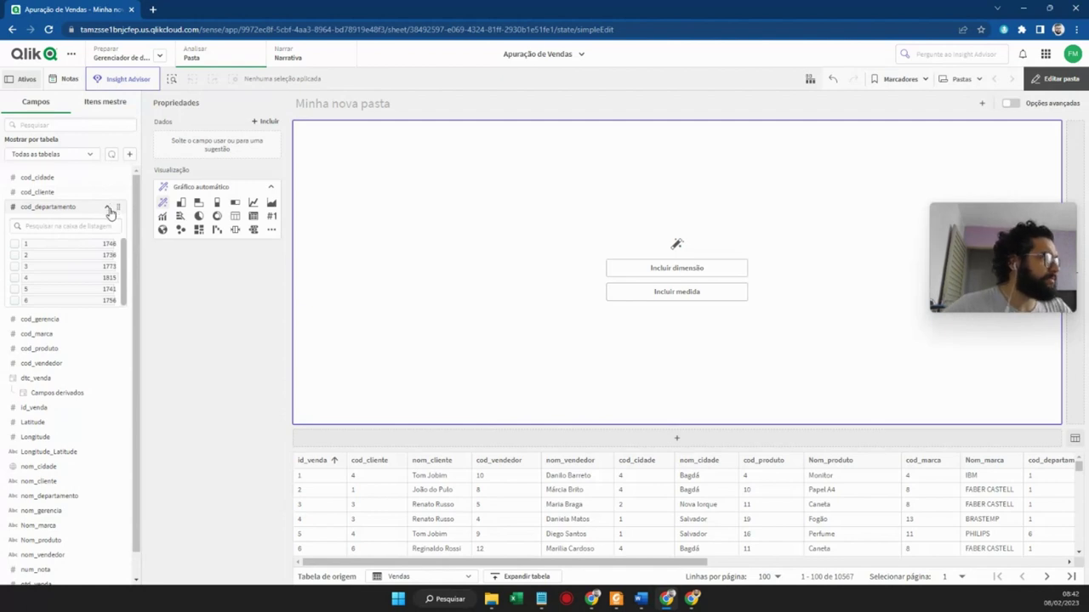
click(106, 208)
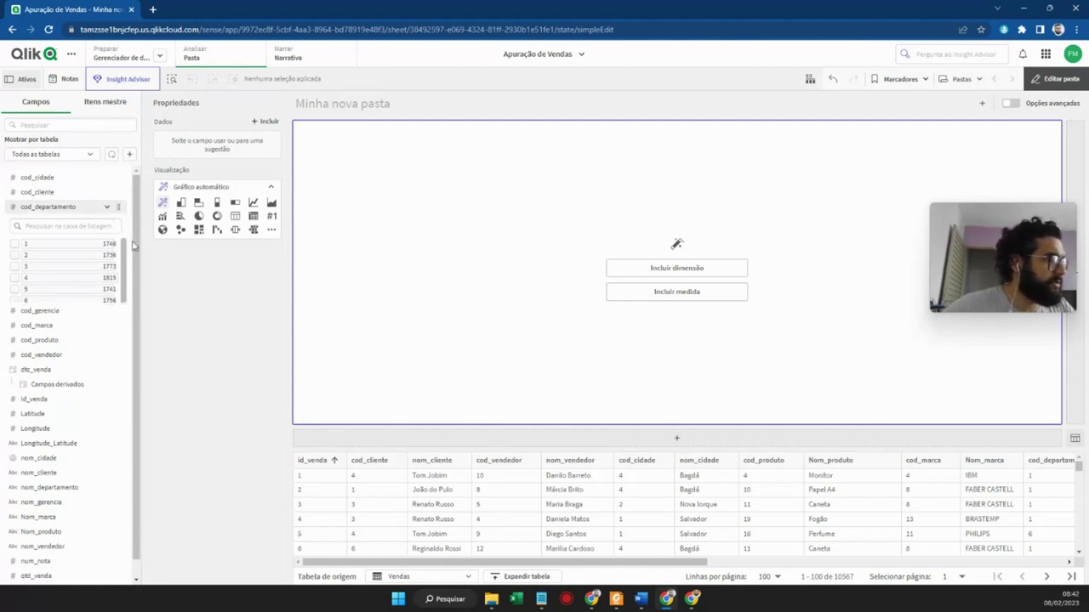
scroll(451, 506, down, 15)
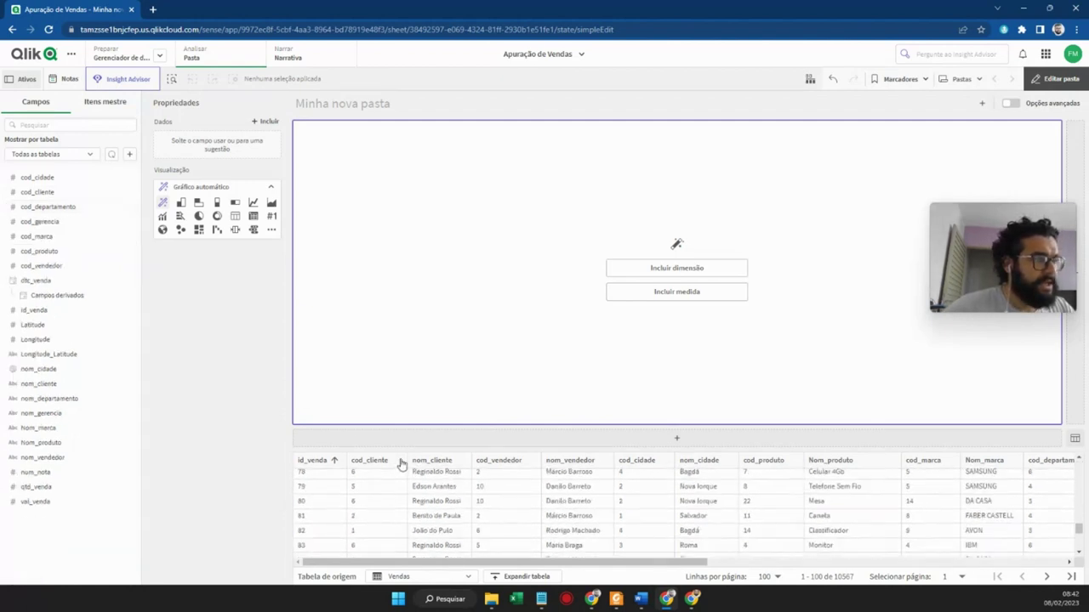
scroll(727, 530, up, 15)
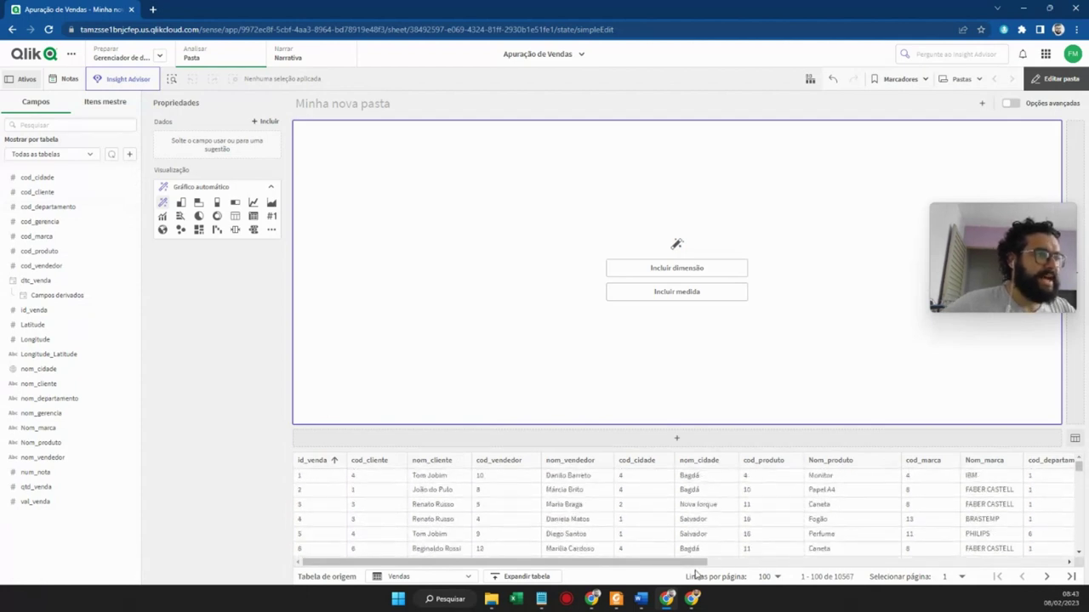
drag(695, 563, 600, 527)
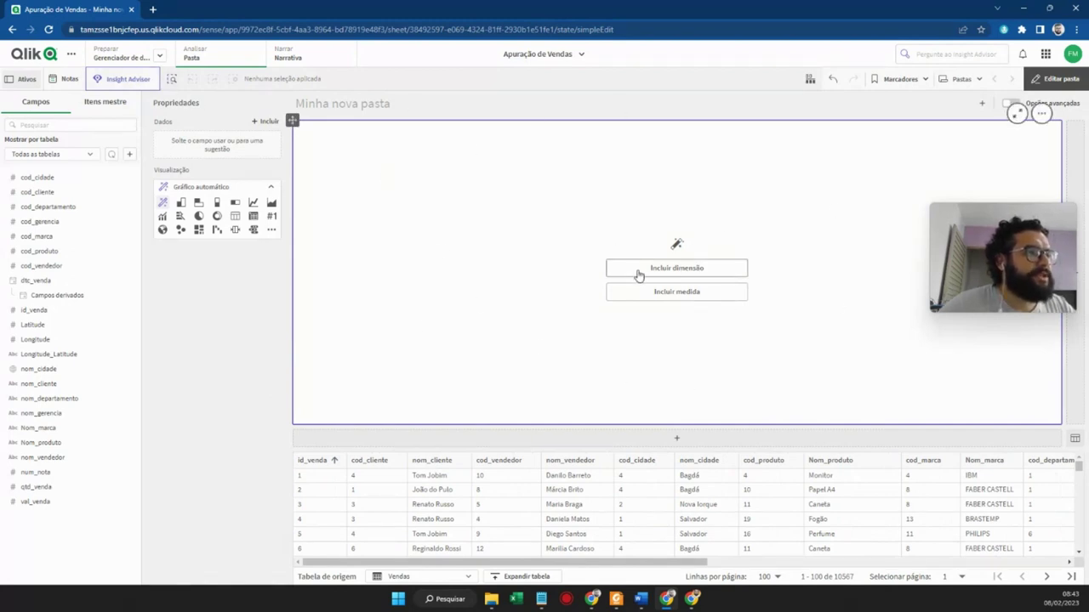
Step: Rename the sheet as Marcas e suas apurações de Vendas
click(362, 103)
text(V)
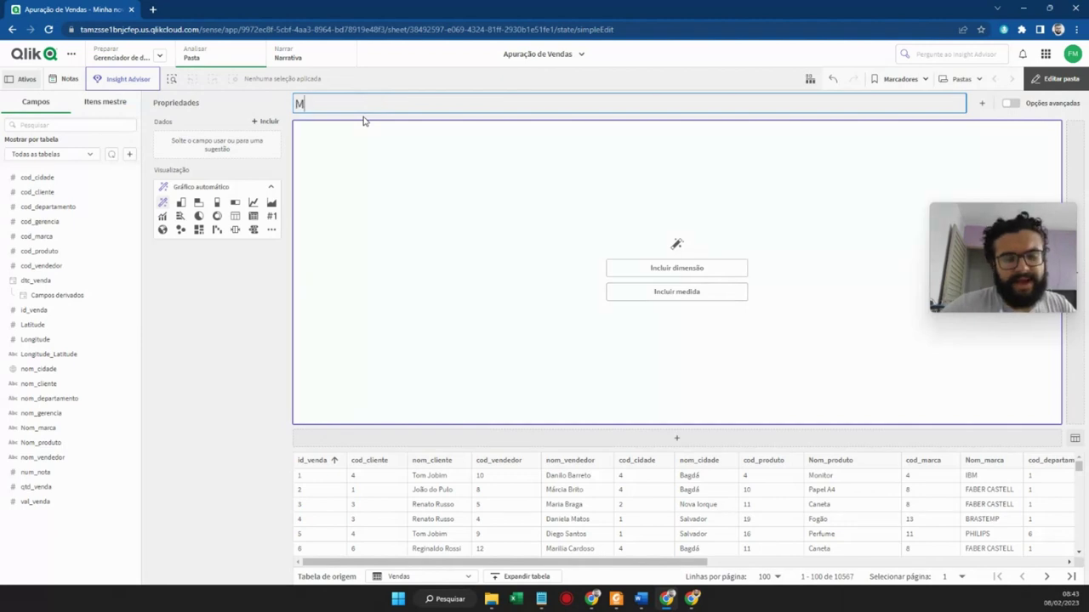
text(arcas e suas apurações de Vendas)
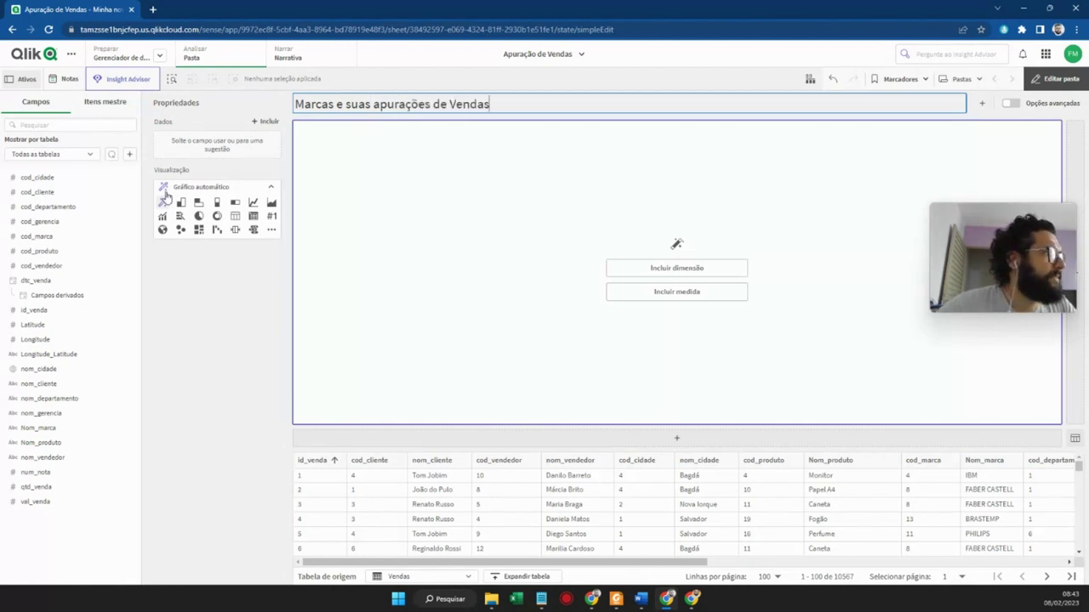
click(212, 269)
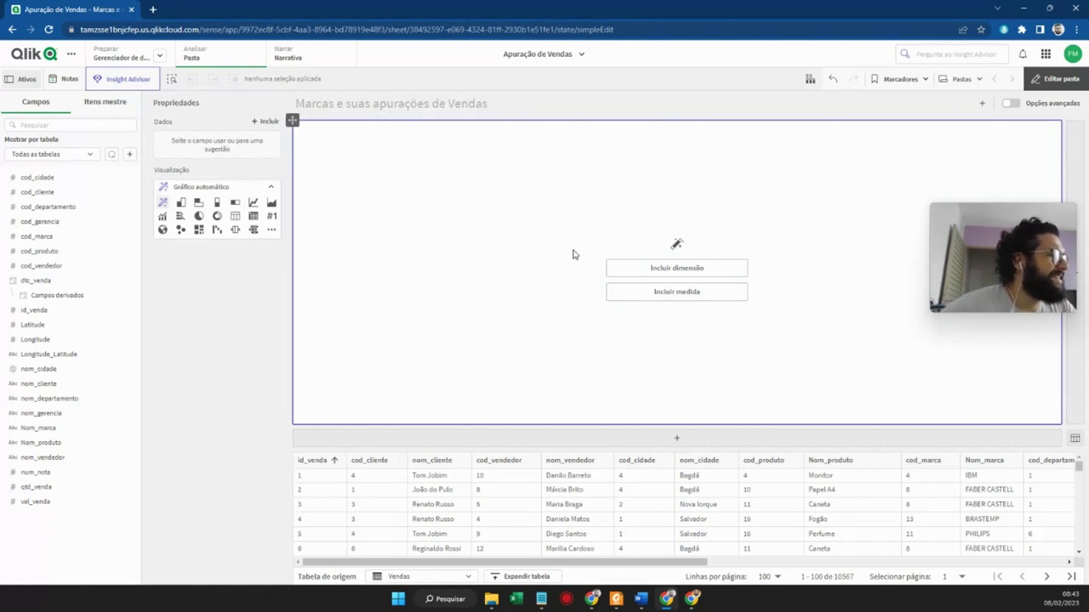
Step: Set the visualization type to a table and add cod_marca as its dimension
click(240, 220)
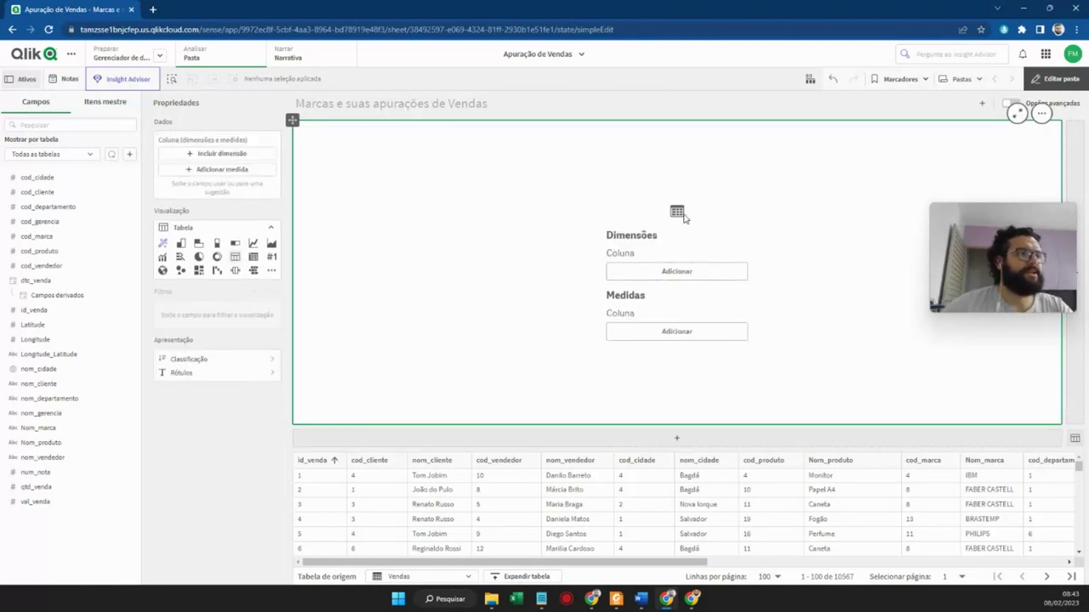
click(677, 272)
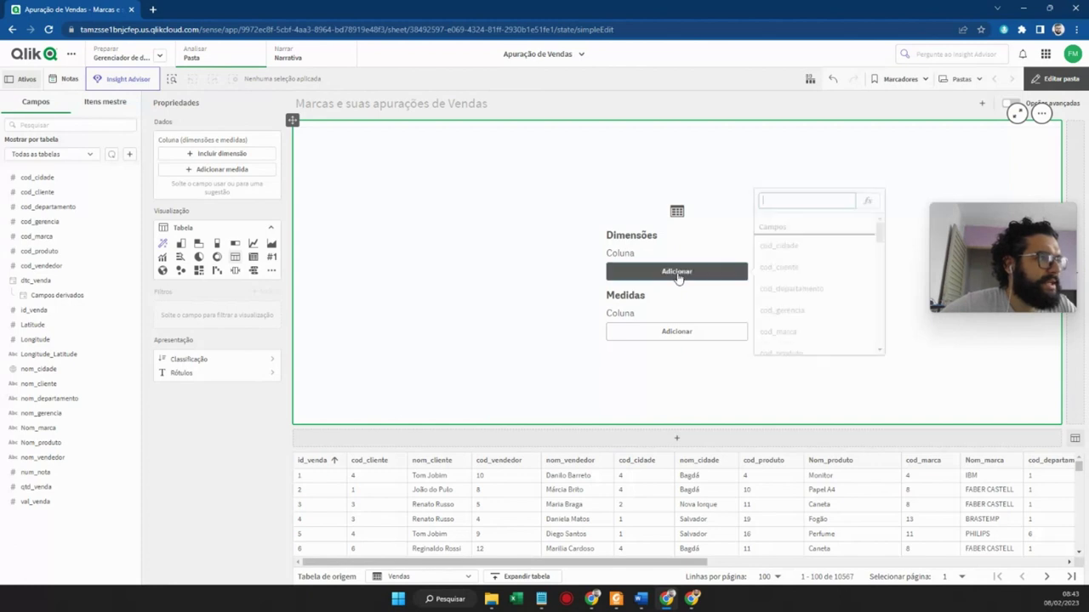
scroll(808, 281, down, 1)
click(795, 277)
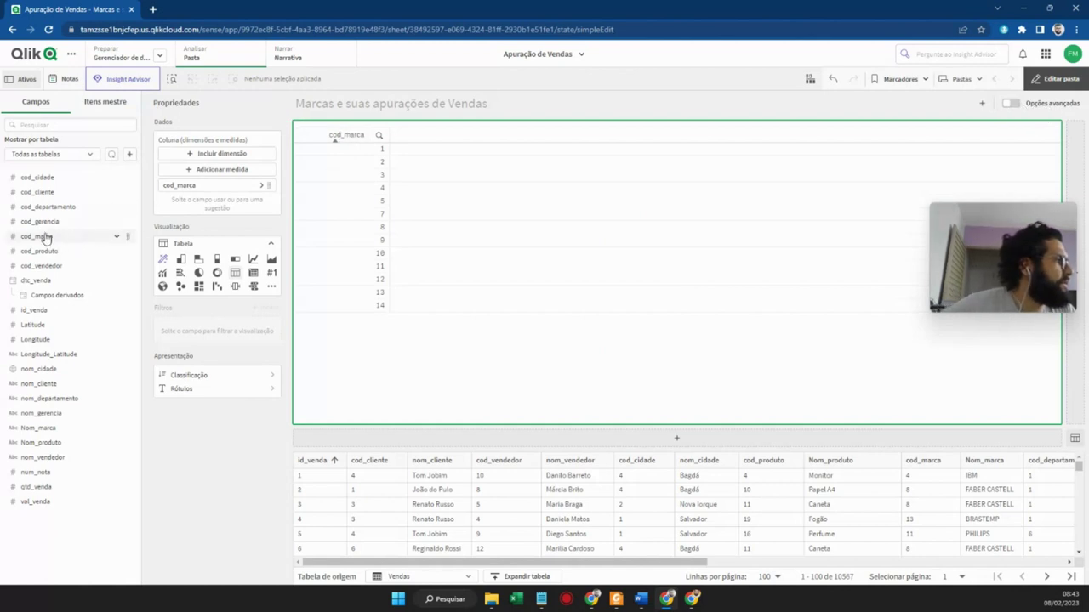
Step: Toggle the sort order of the table's cod_marca column and apply the visualization changes
click(349, 137)
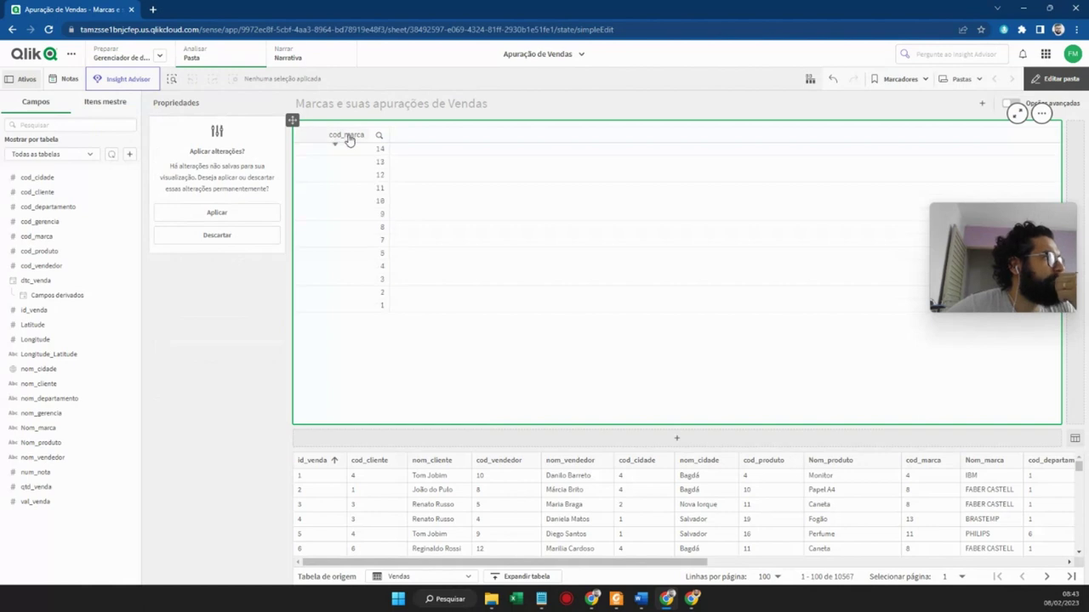
click(349, 137)
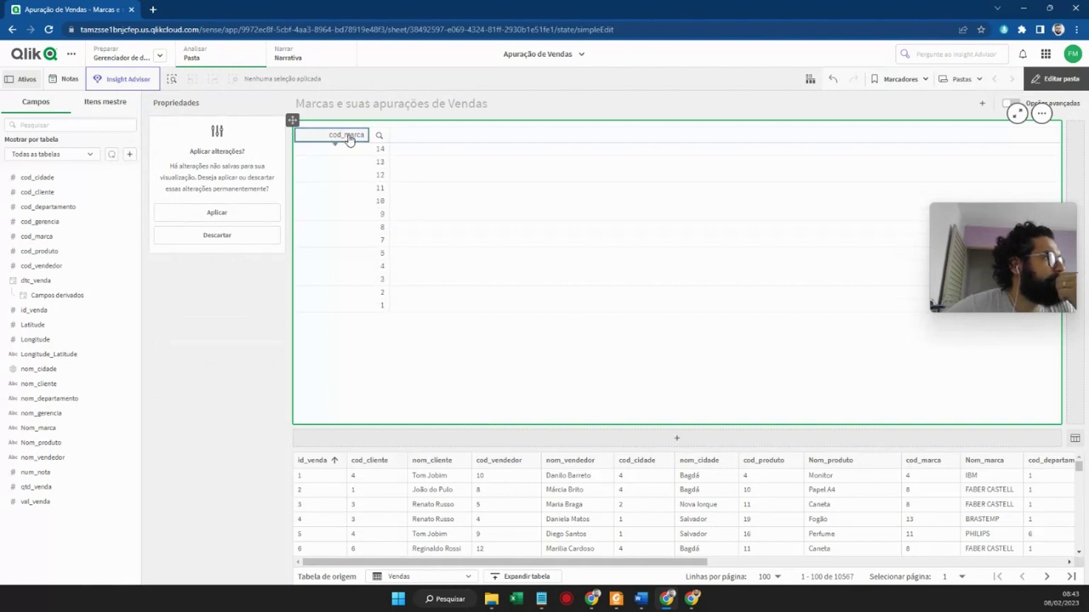
click(248, 216)
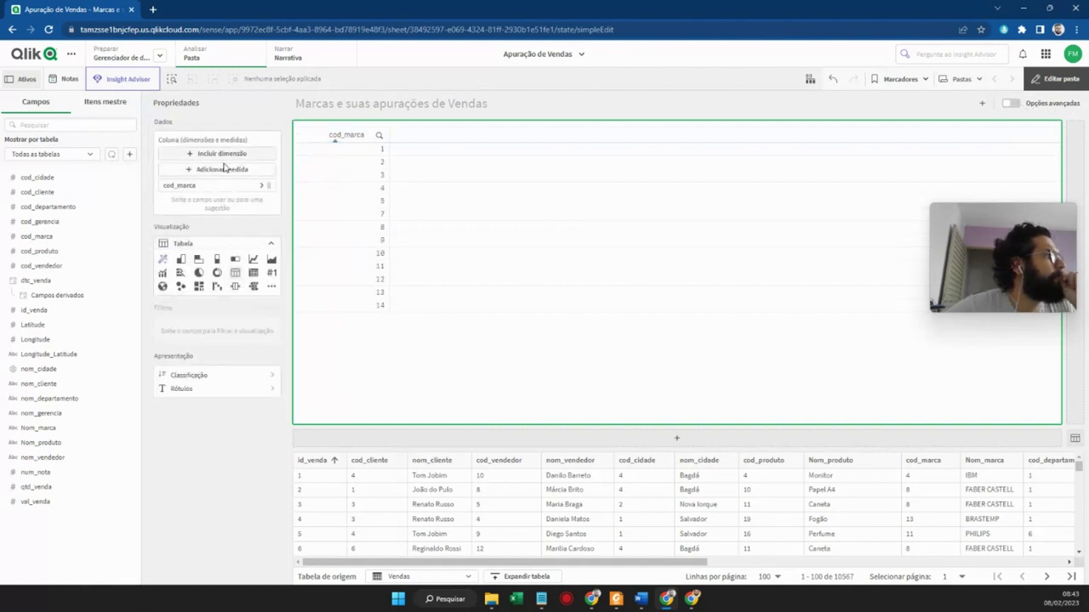
Step: Label the table's cod_marca column as Marca
click(251, 188)
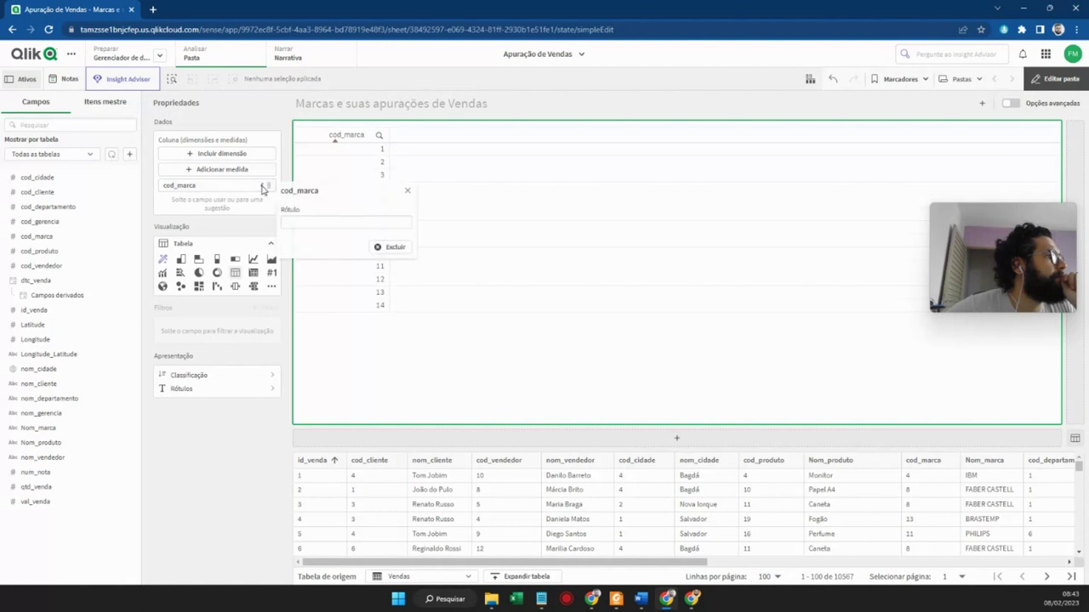
click(303, 220)
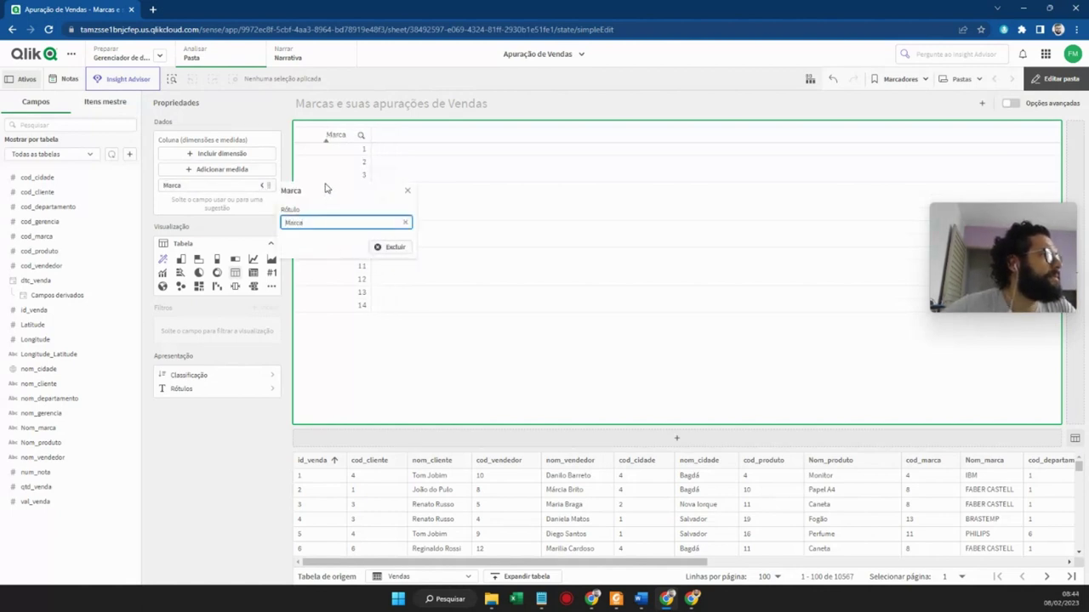
click(285, 347)
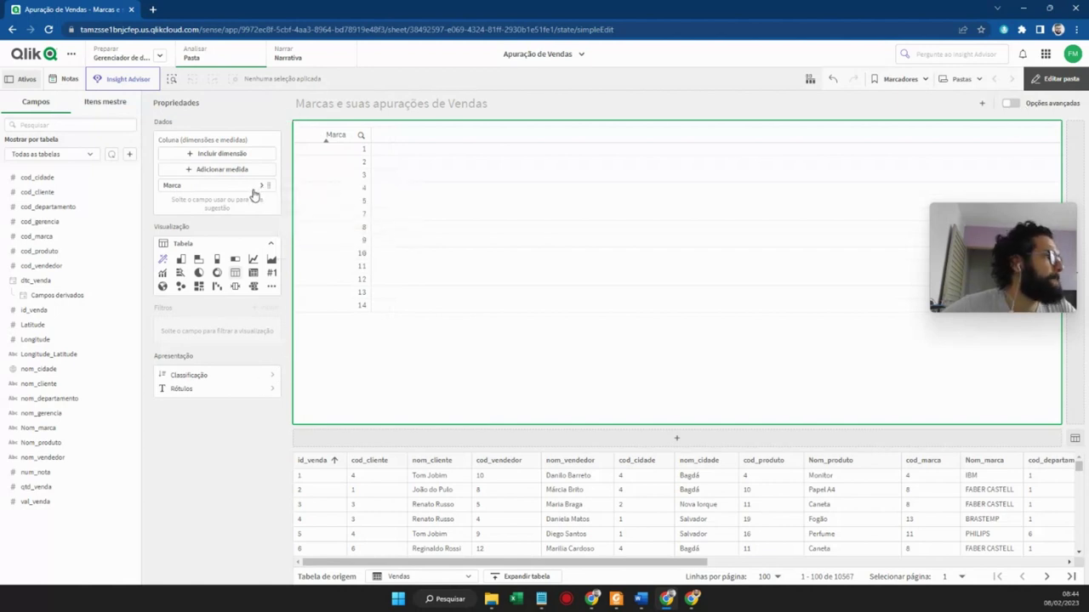
Step: Undo the Marca label and the cod_marca dimension, and add Nom_marca as the table's dimension instead
key(ctrl+z)
key(ctrl+z)
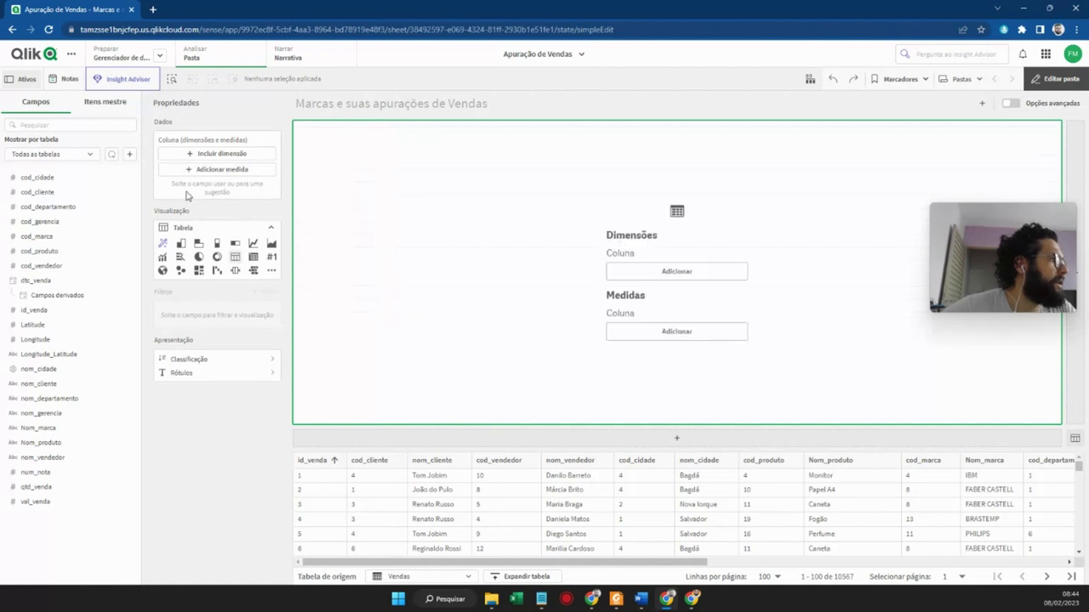
click(662, 273)
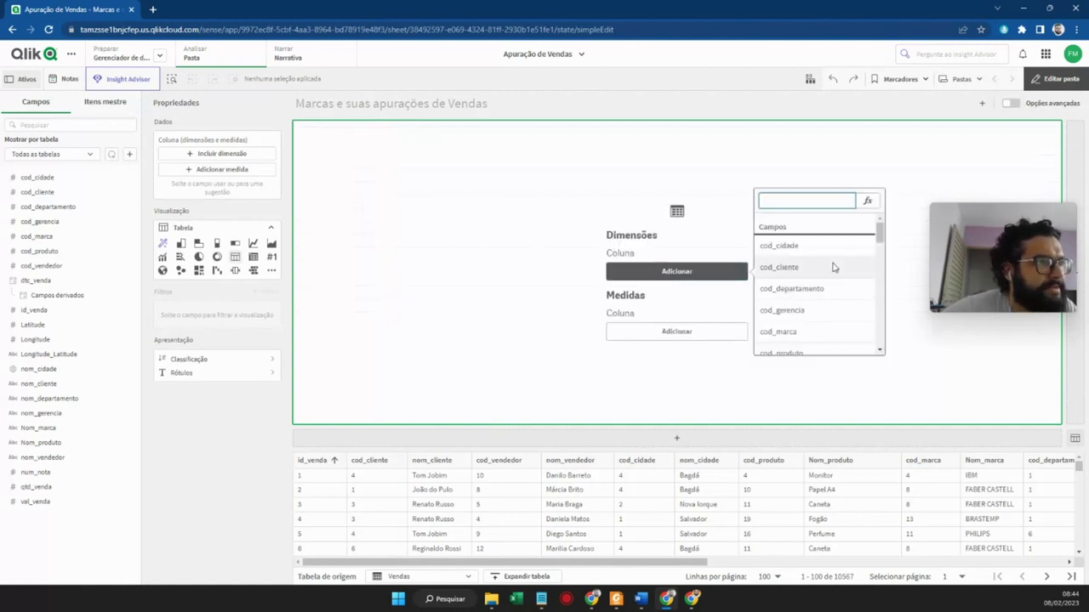
scroll(842, 257, down, 10)
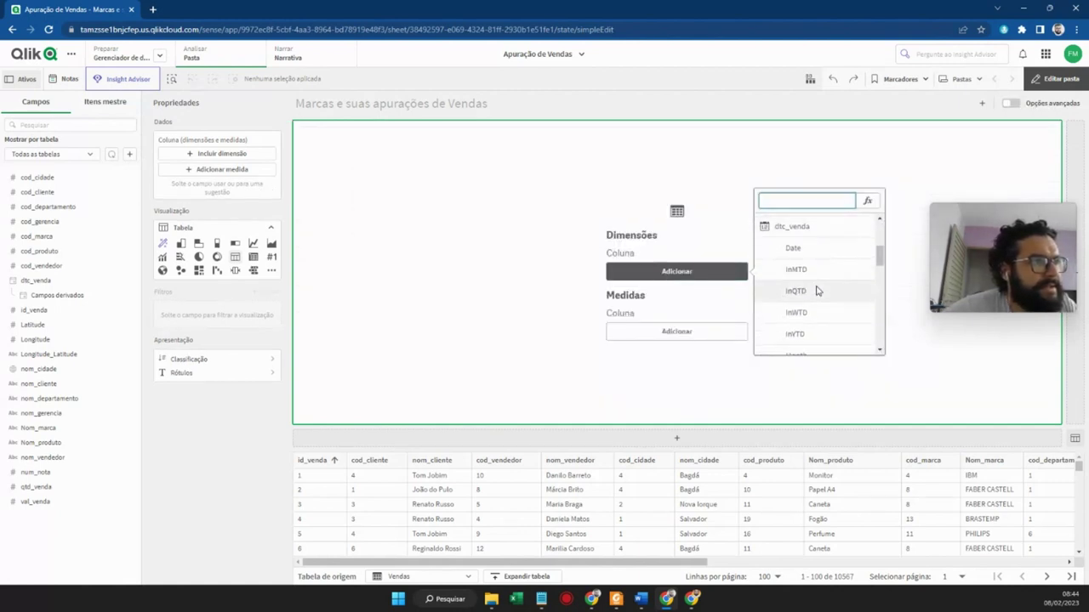
scroll(824, 284, up, 10)
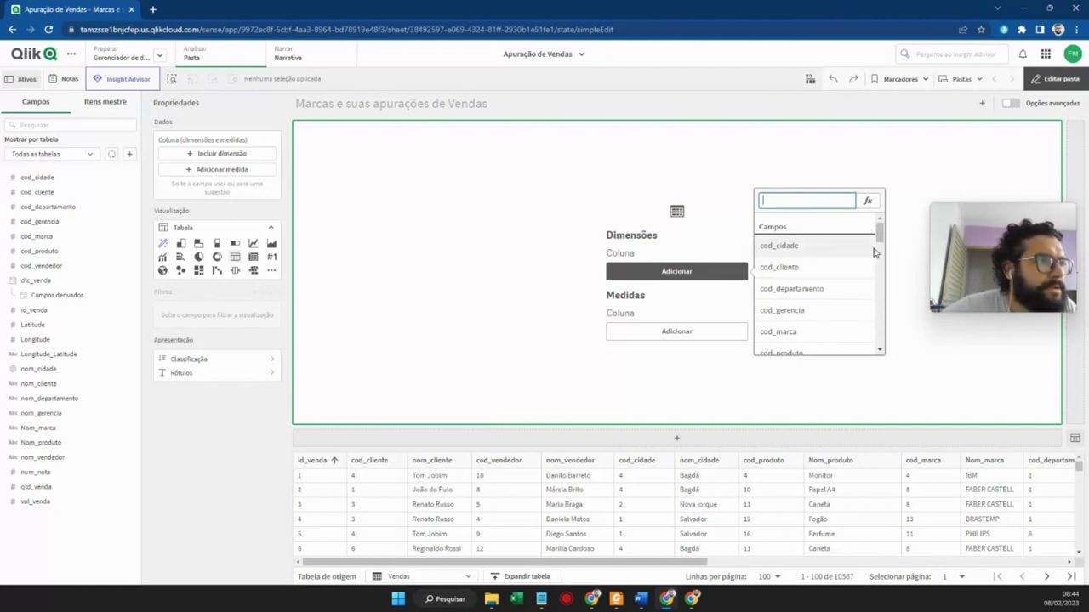
drag(880, 238, 882, 336)
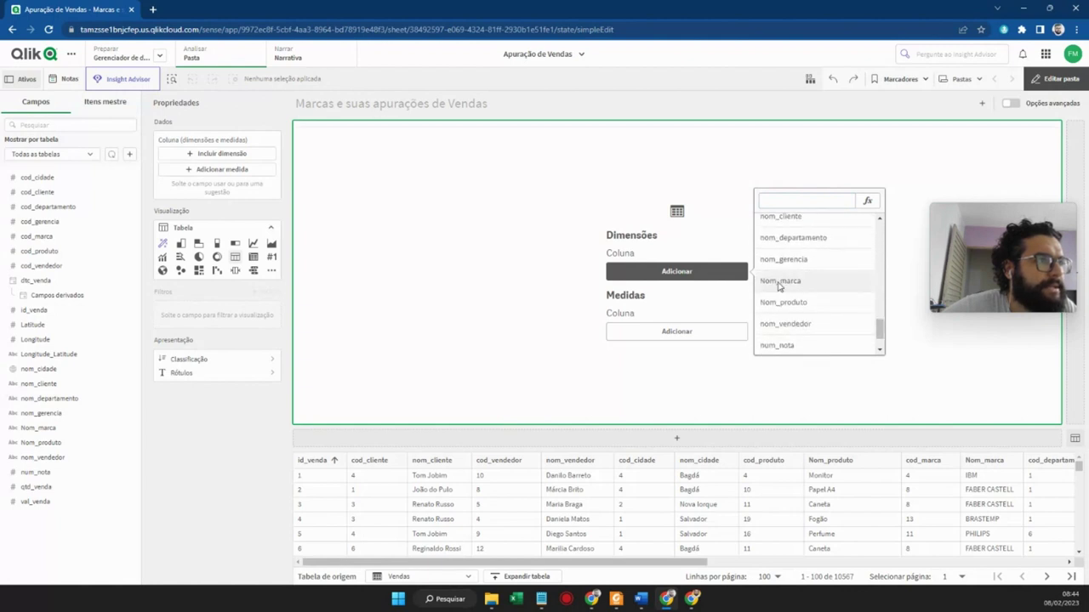
click(778, 286)
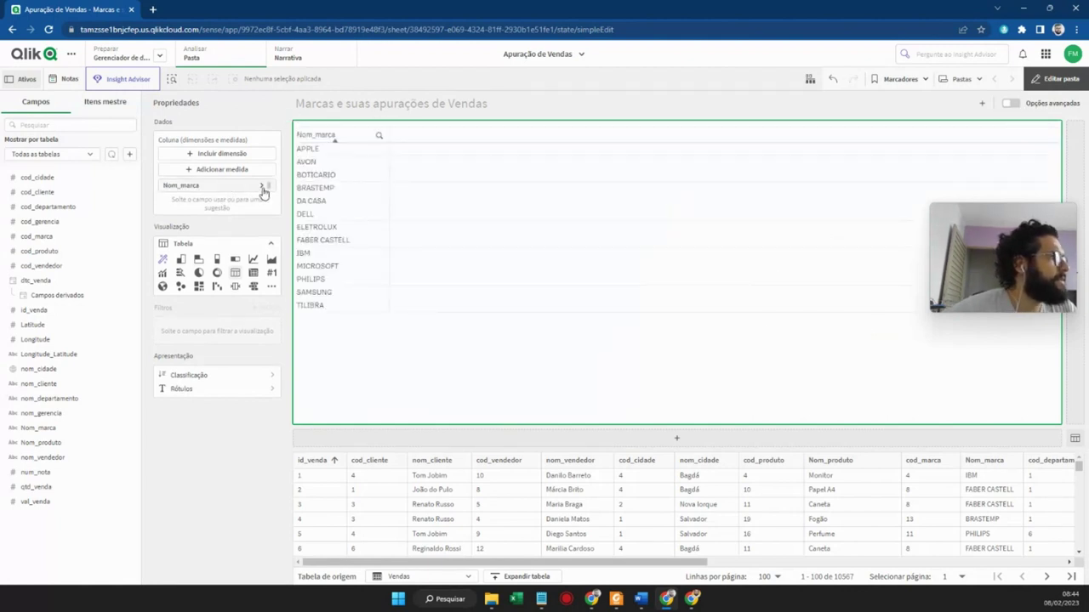
Step: Label the table's Nom_marca column as Marca
click(261, 188)
click(305, 221)
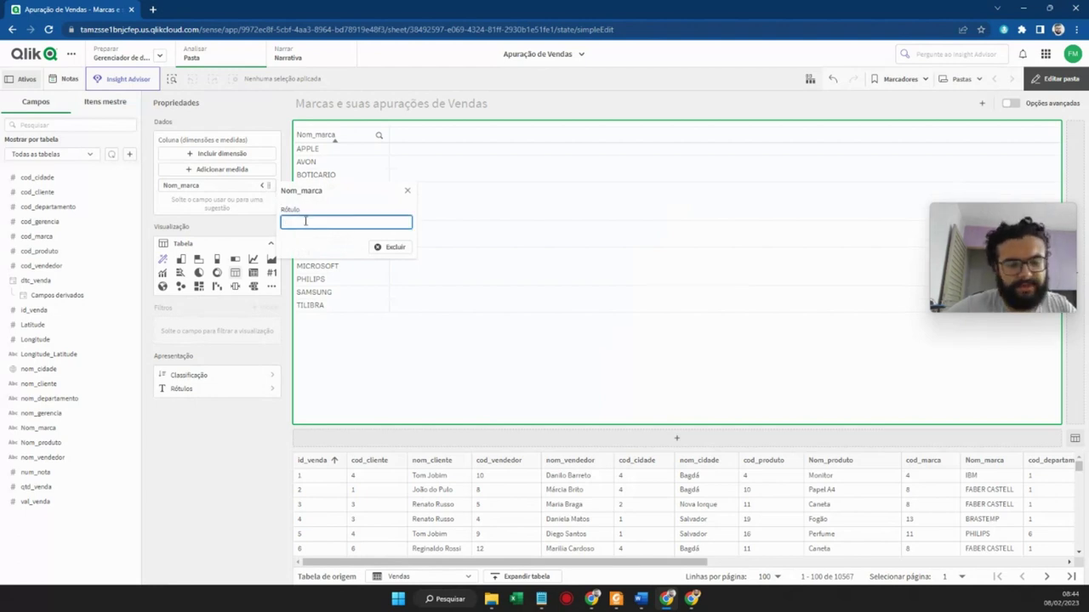
text(Marca)
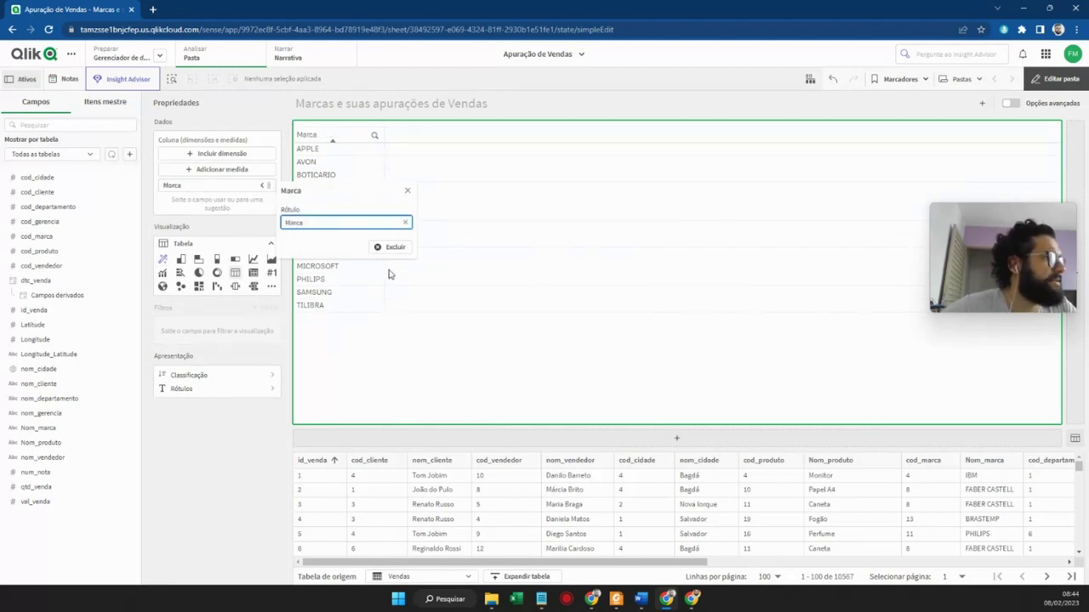
click(248, 437)
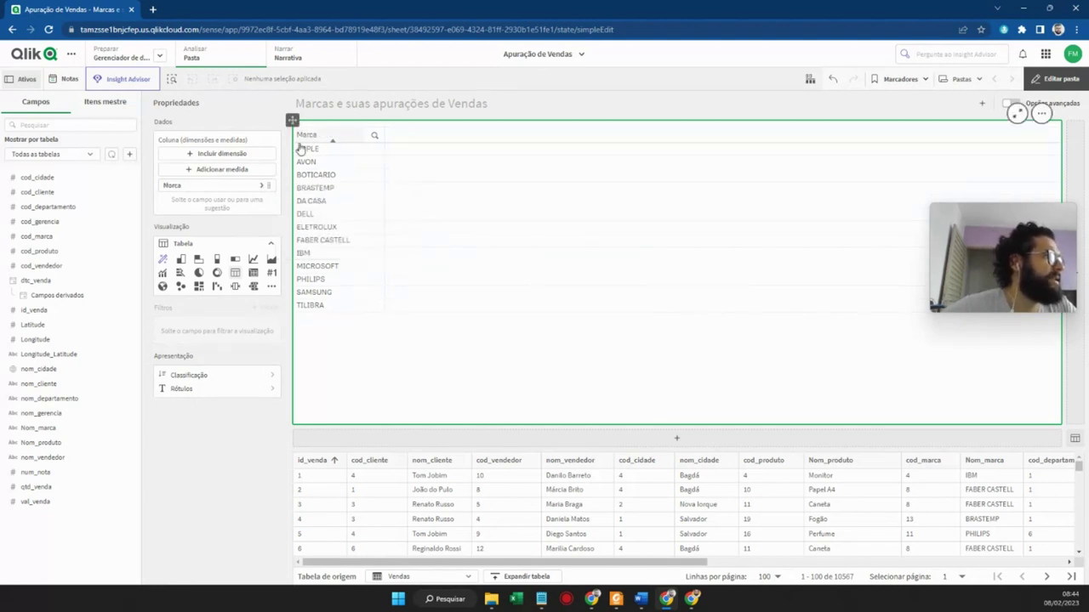
click(266, 186)
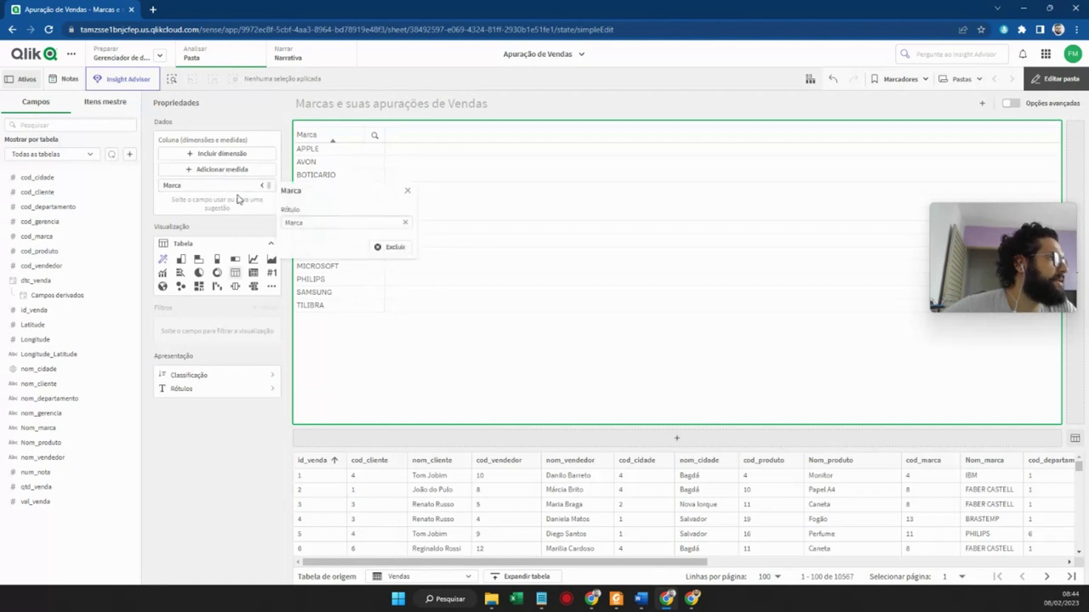
click(246, 422)
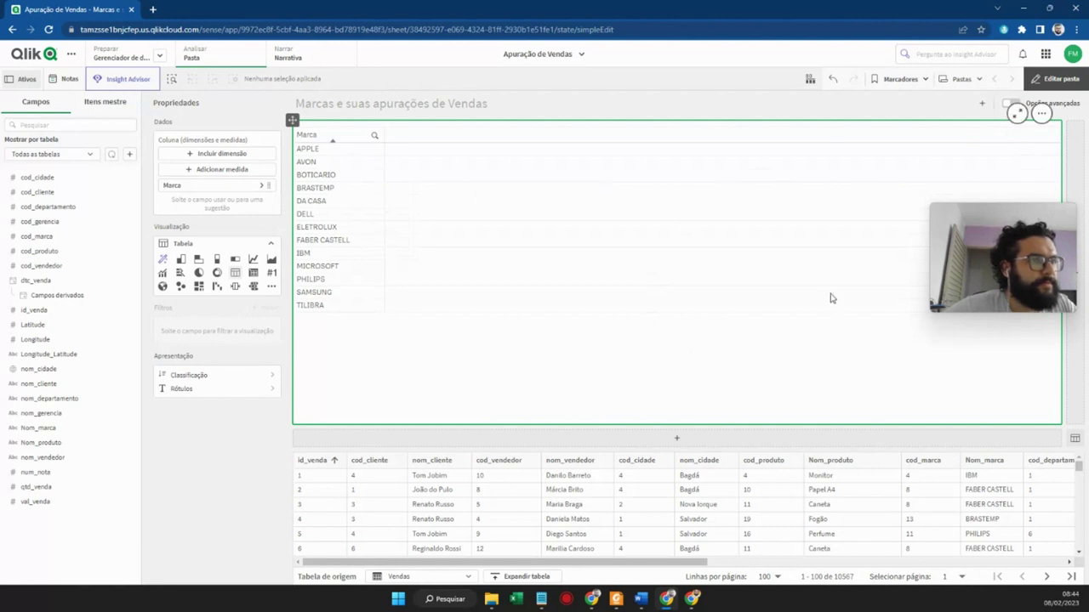
Step: Add a new visualization beside the Marca table and make it a line chart
mouse_move(997, 225)
drag(972, 218, 152, 269)
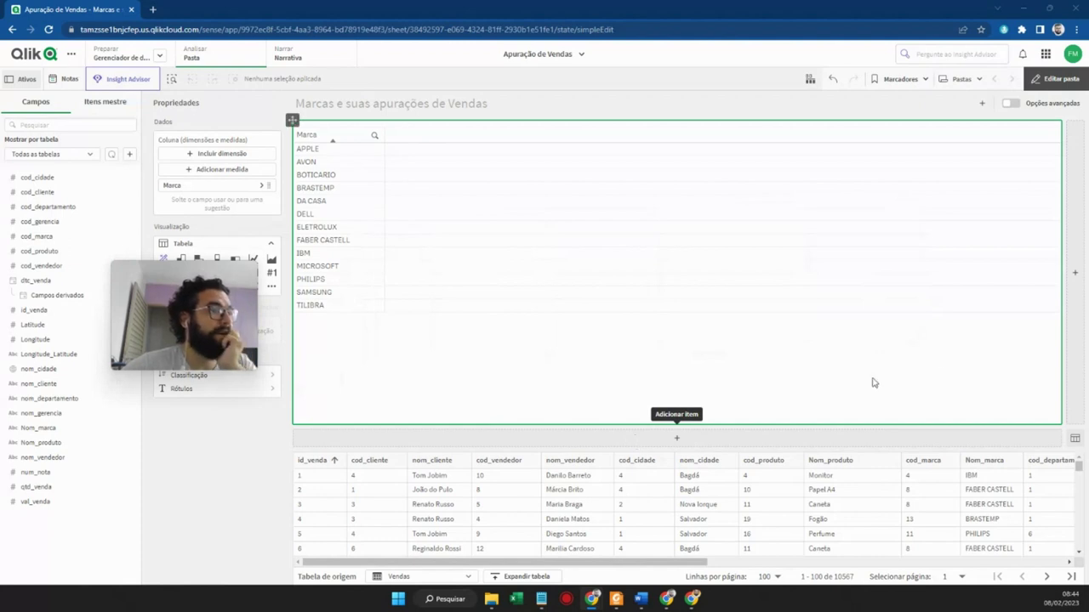
click(1077, 289)
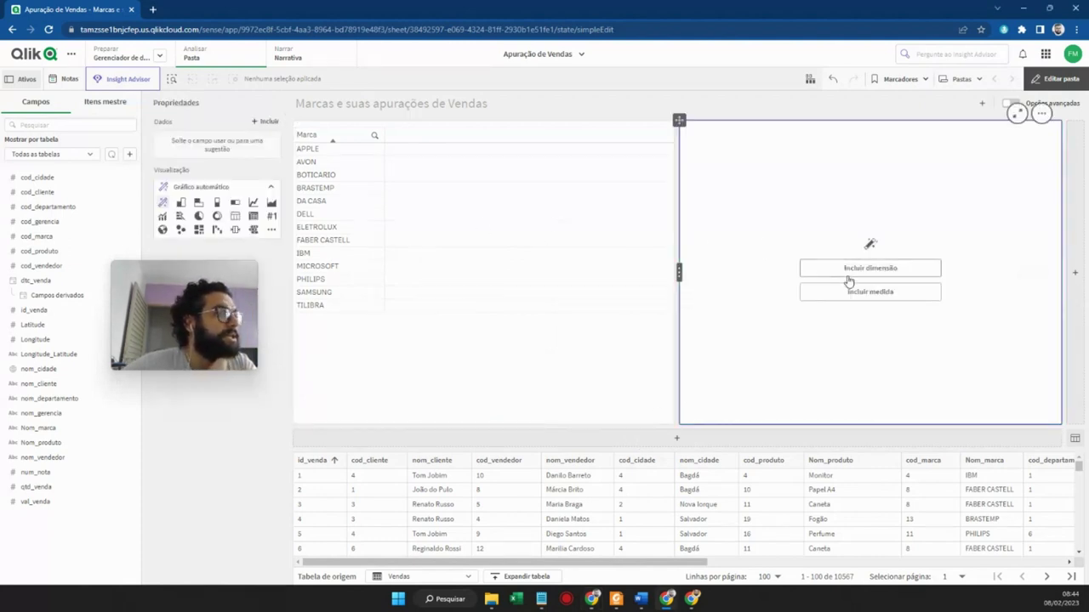
click(254, 202)
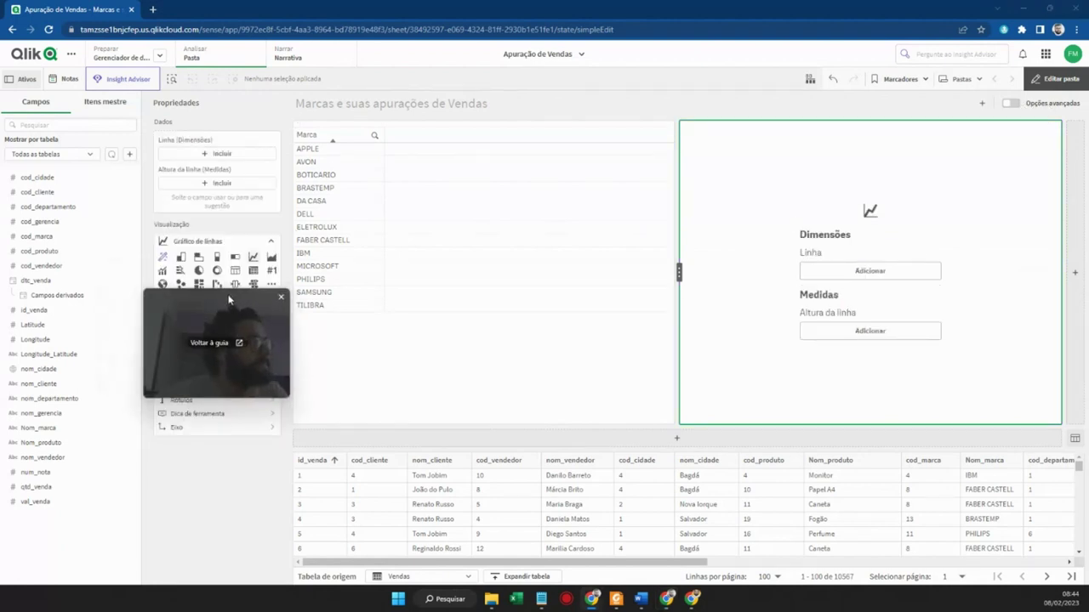
drag(231, 298, 233, 464)
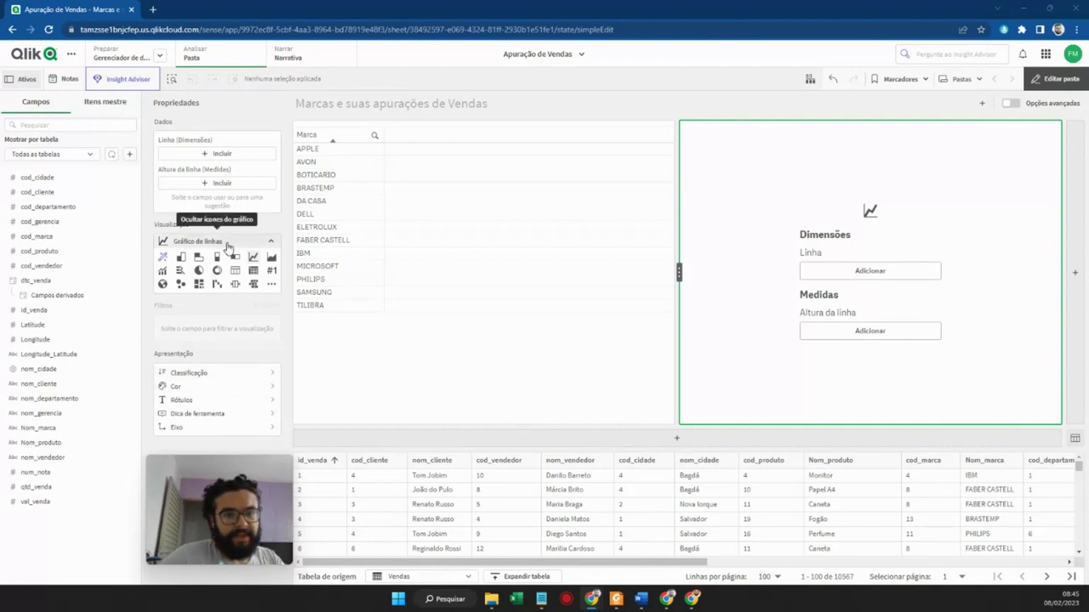
Step: Add nom_cidade as the line chart's dimension and Count(qtd_venda) as its line height measure
click(901, 277)
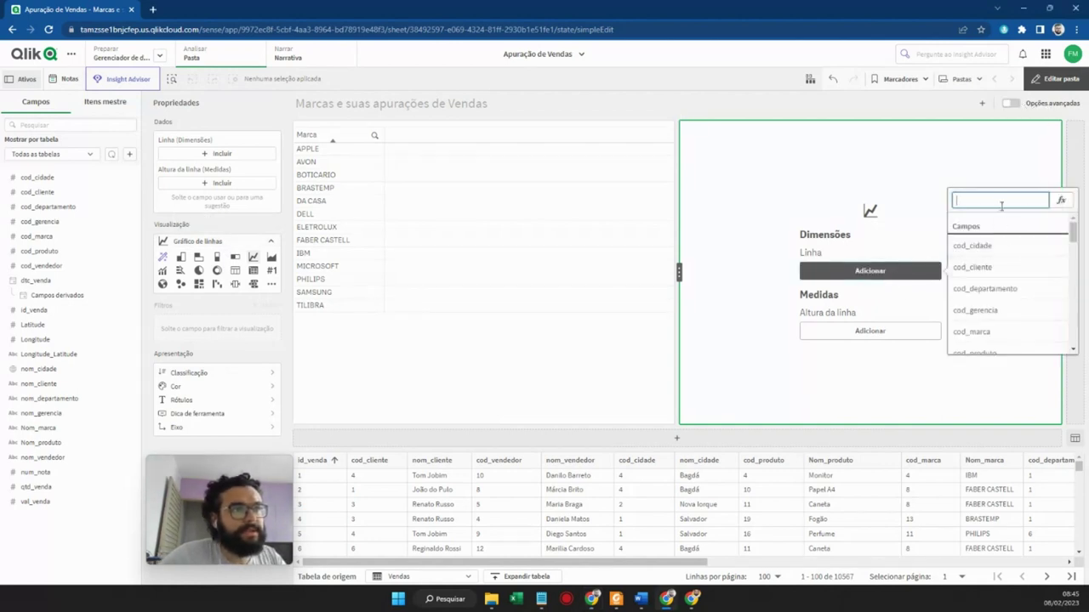
text(nom)
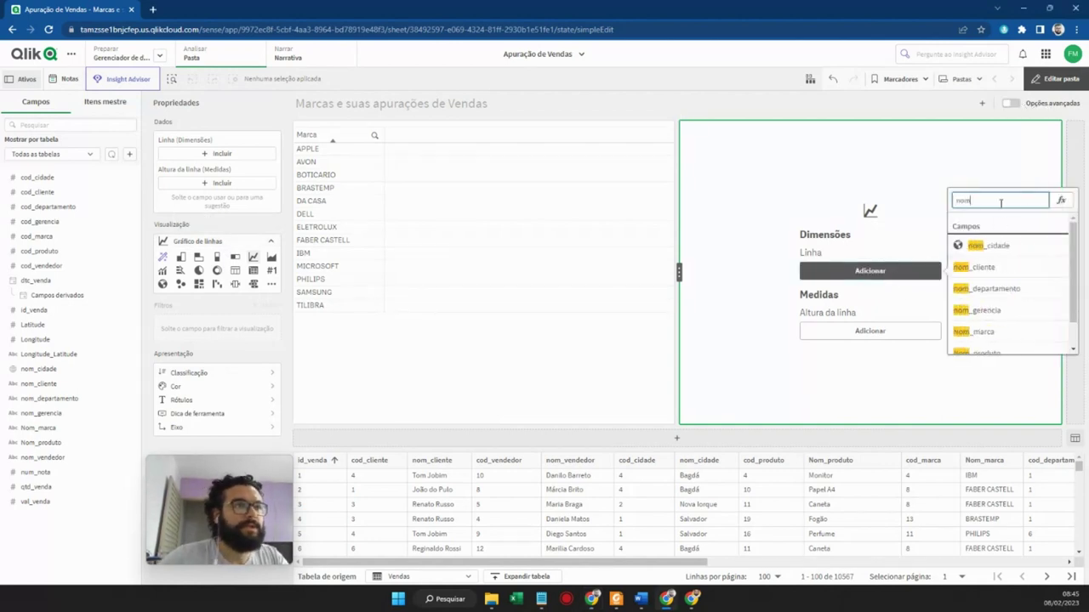
click(1009, 251)
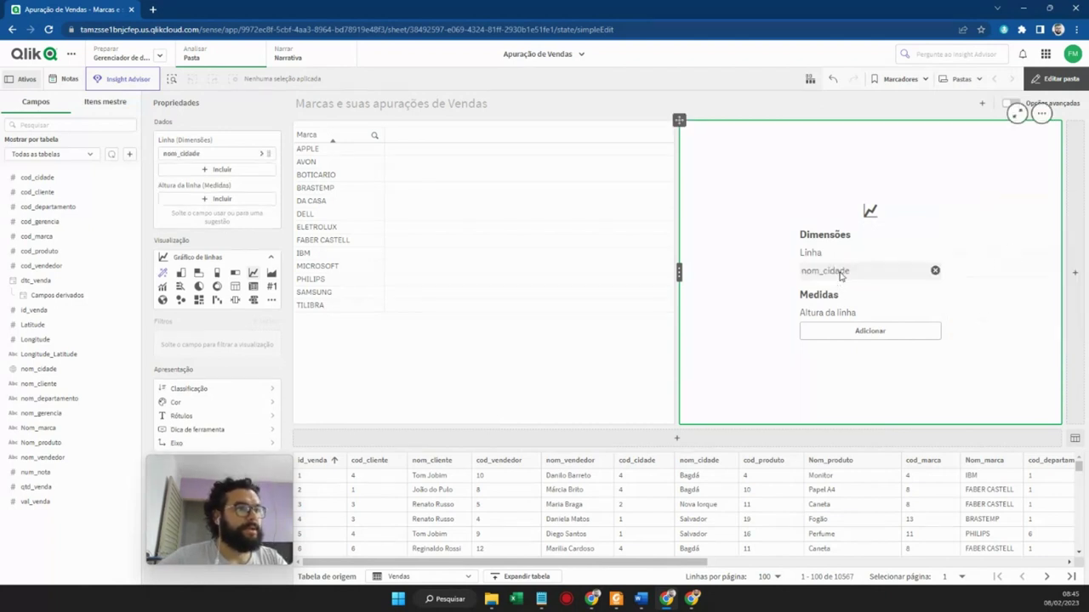
click(867, 334)
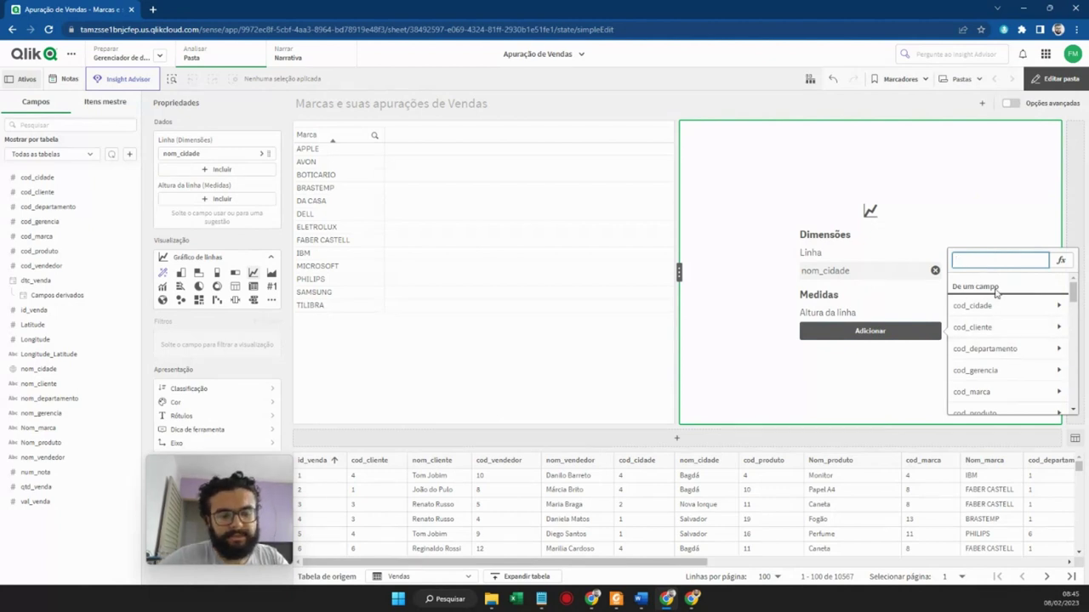
text(qtd)
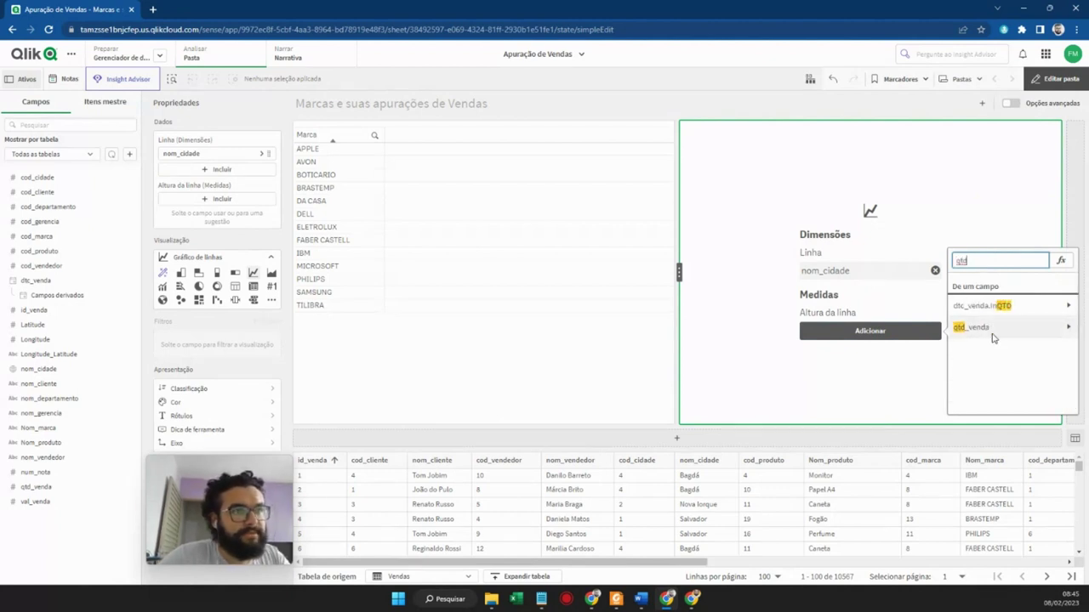
click(987, 329)
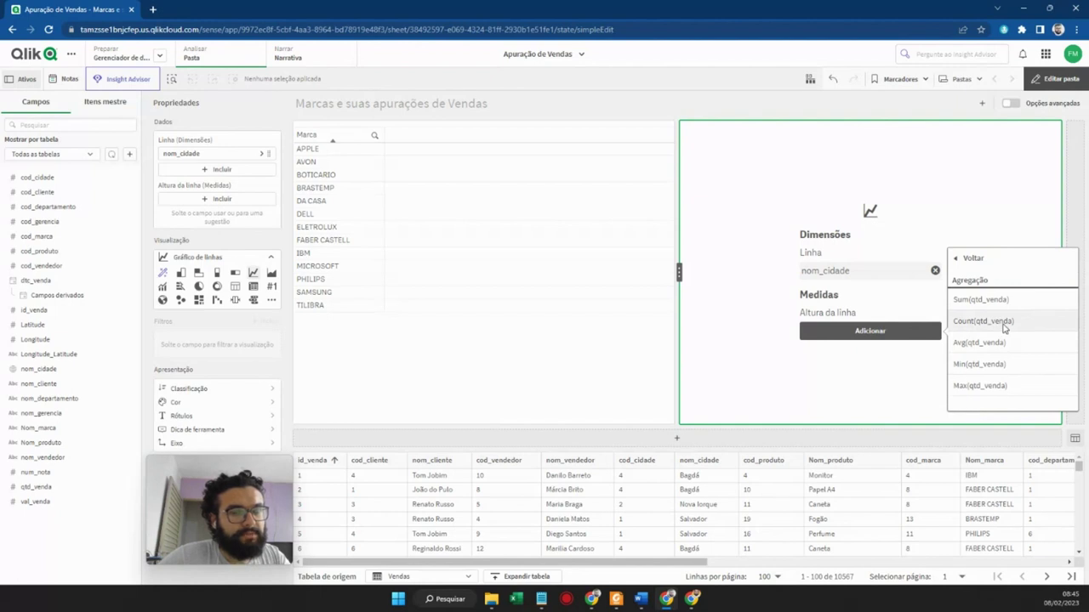
click(1004, 328)
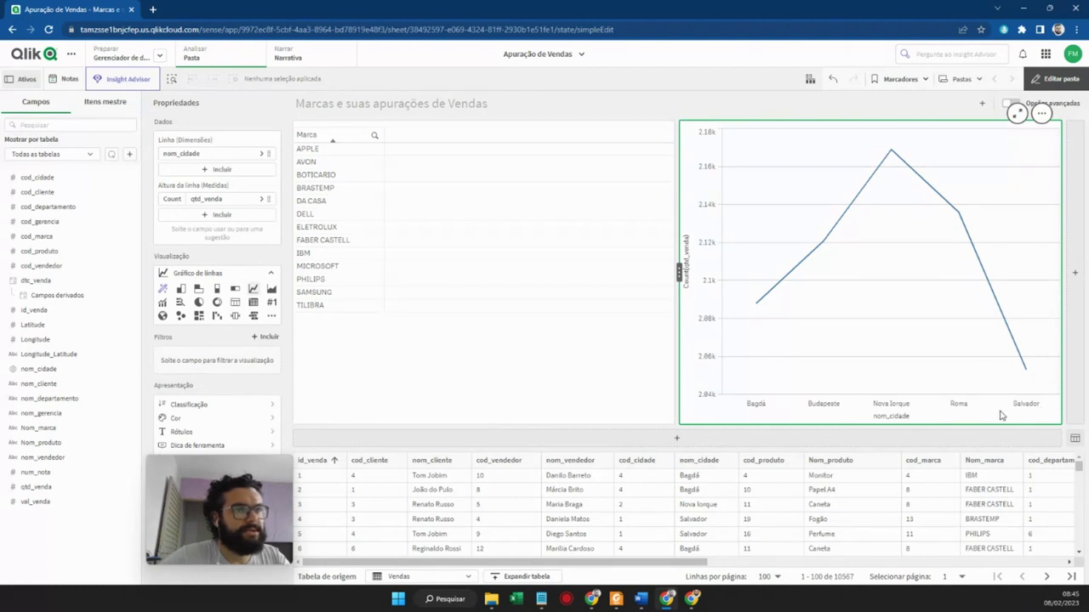
Step: Filter the sheet by the brand APPLE from the Marca table and clear that selection
click(463, 367)
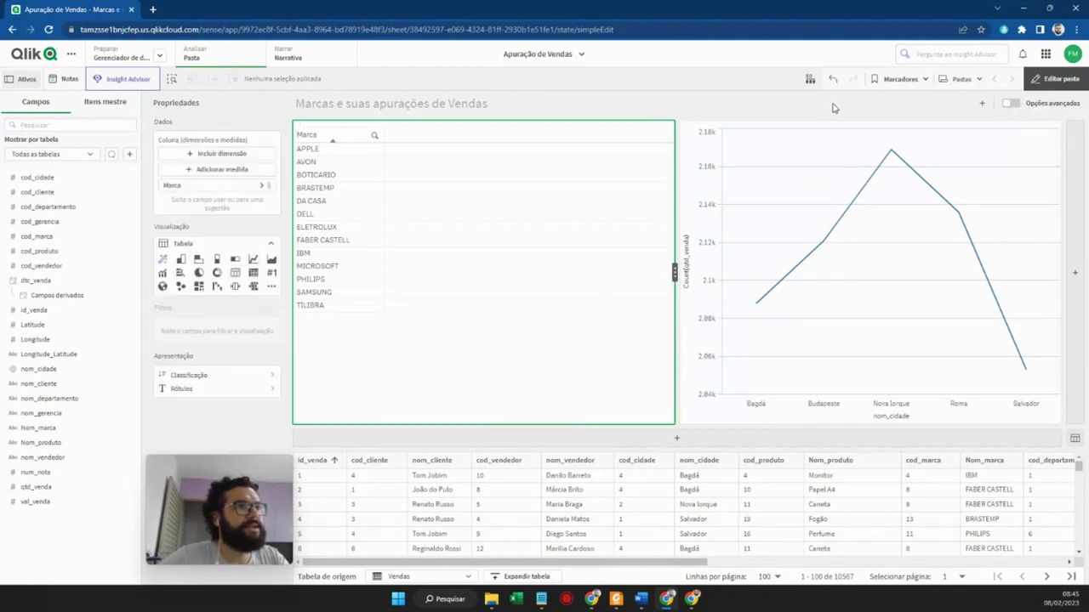
click(307, 156)
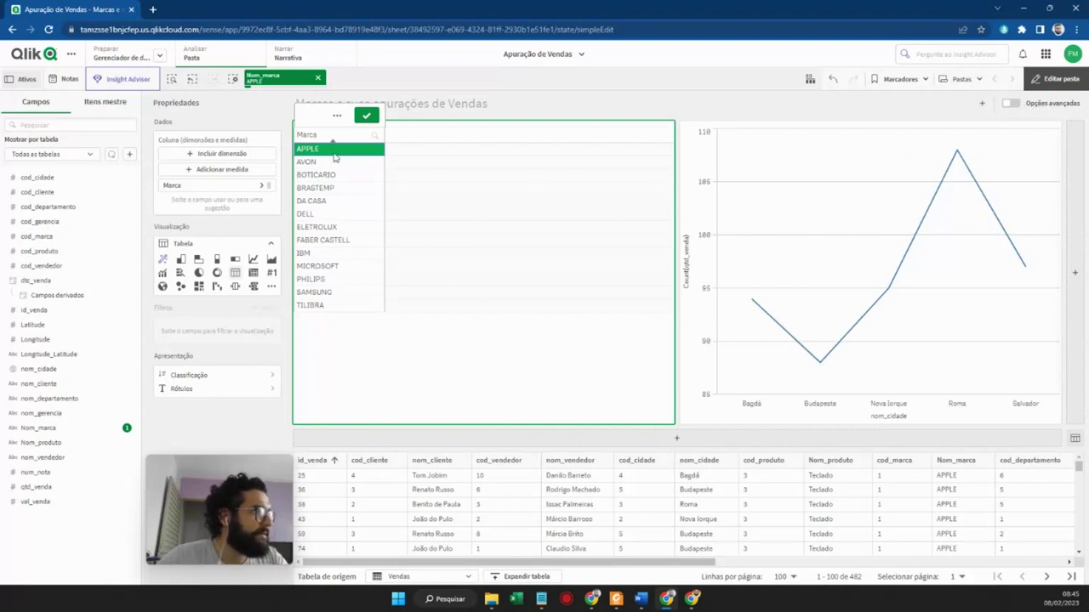
click(366, 114)
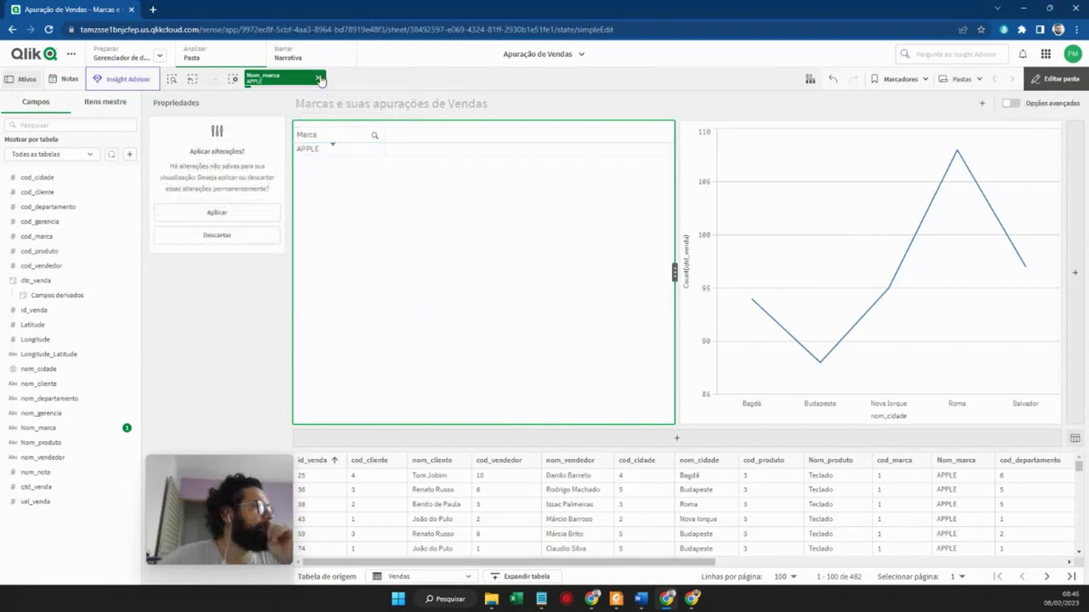
click(319, 79)
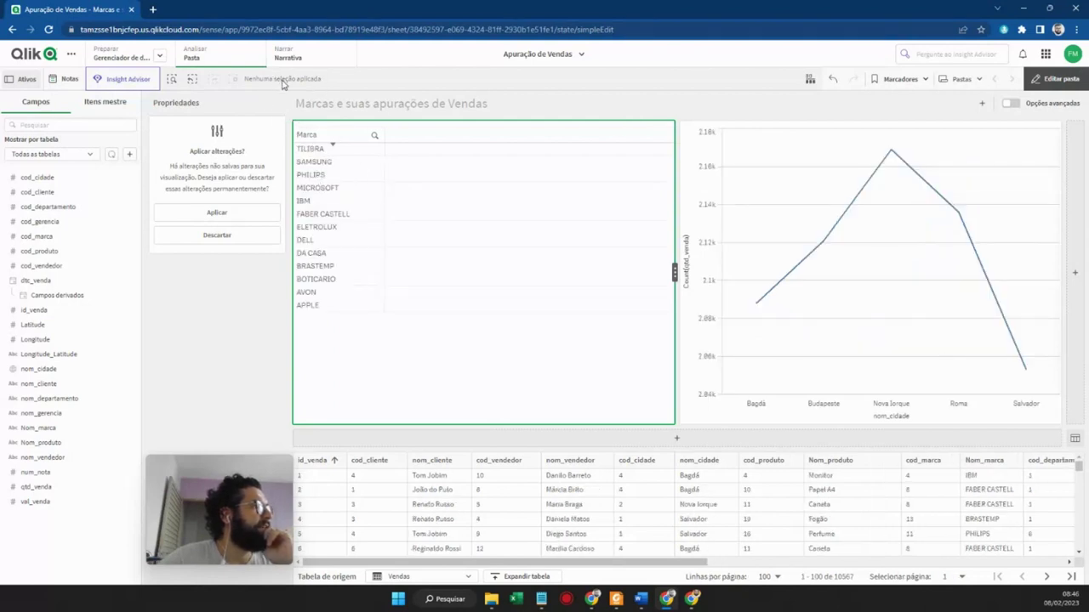
Step: Select the brands BRASTEMP and DELL in the Marca table and deselect both
click(327, 268)
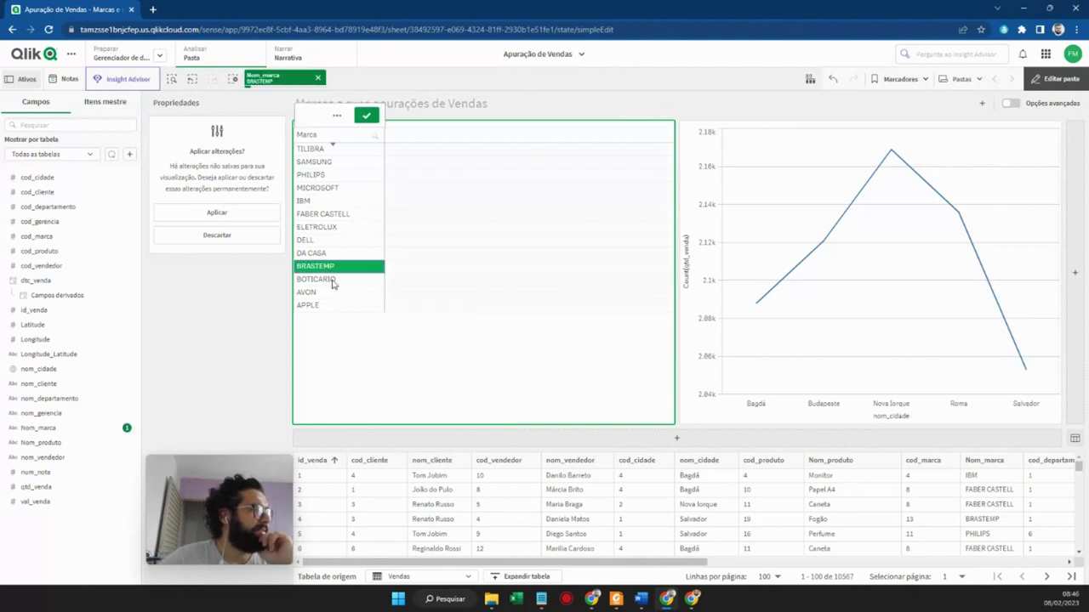
click(320, 241)
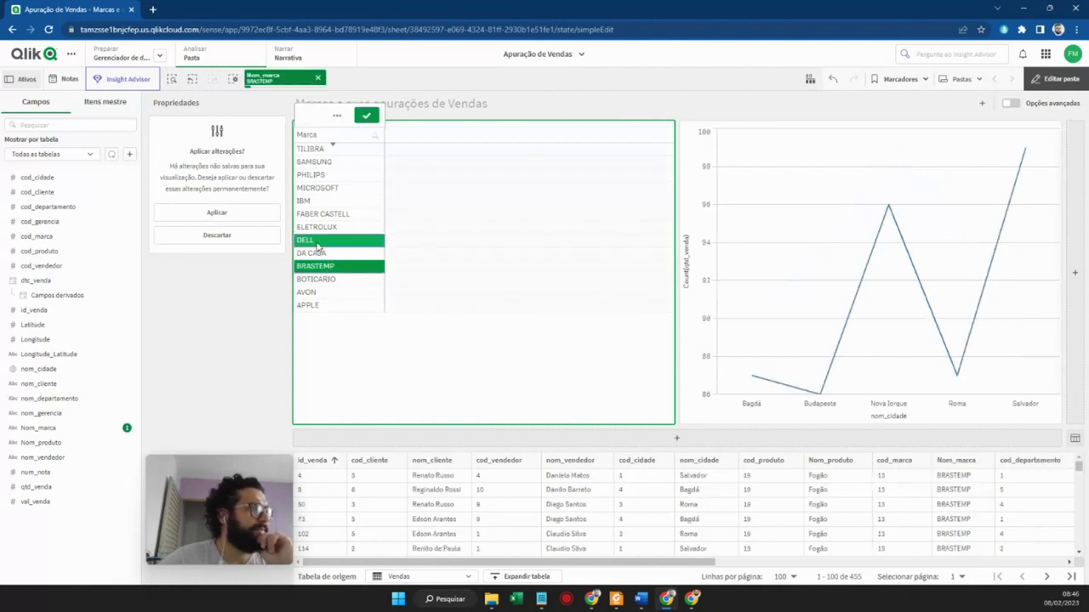
click(364, 266)
click(350, 242)
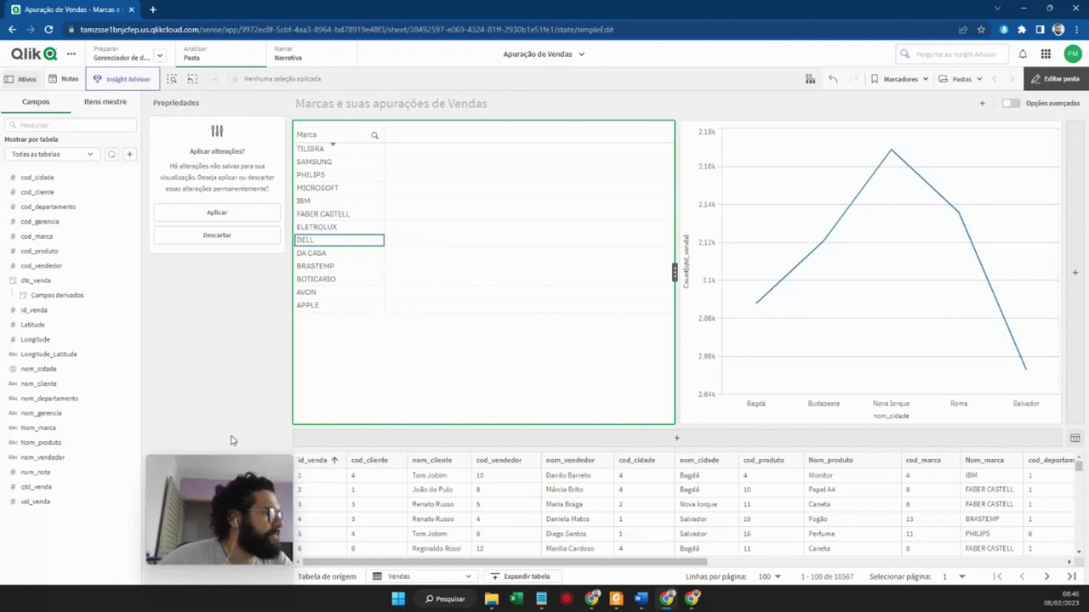
Step: Show value labels on the line chart, keeping QlikView Sans as the label font
click(696, 382)
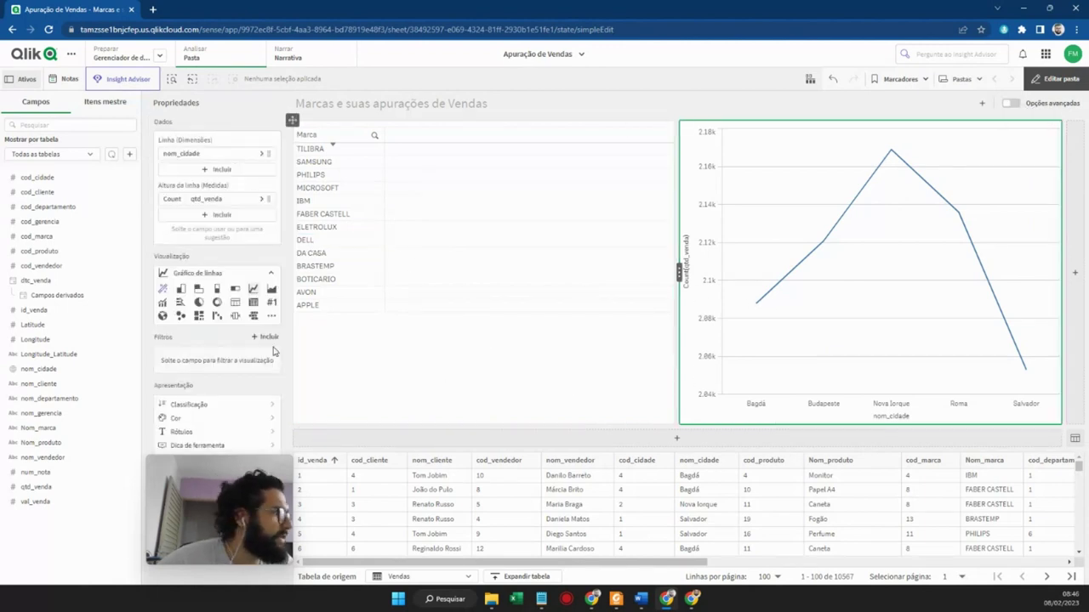
click(228, 432)
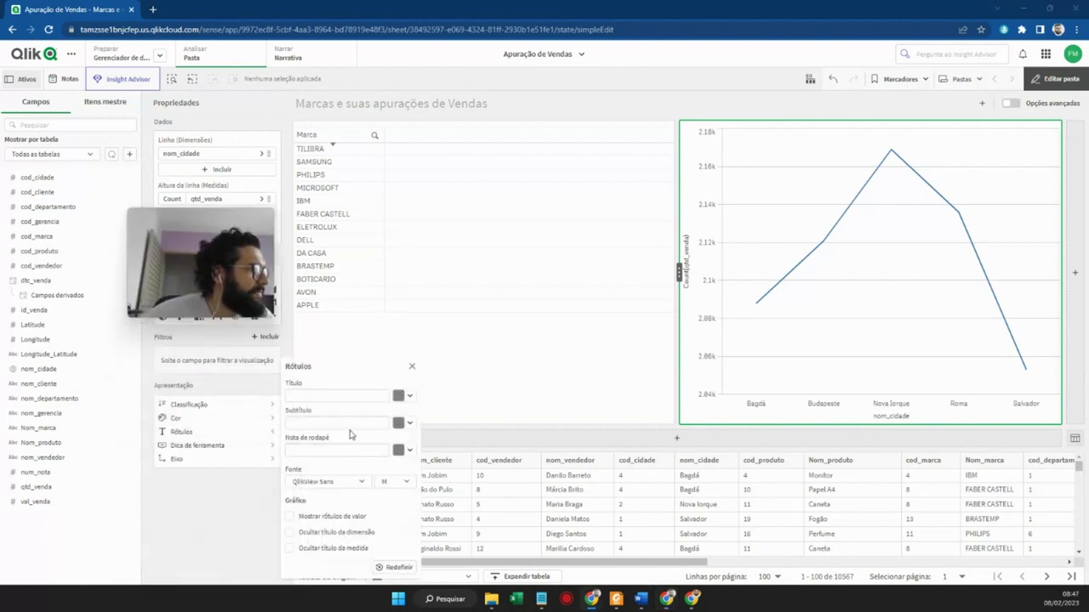
click(349, 483)
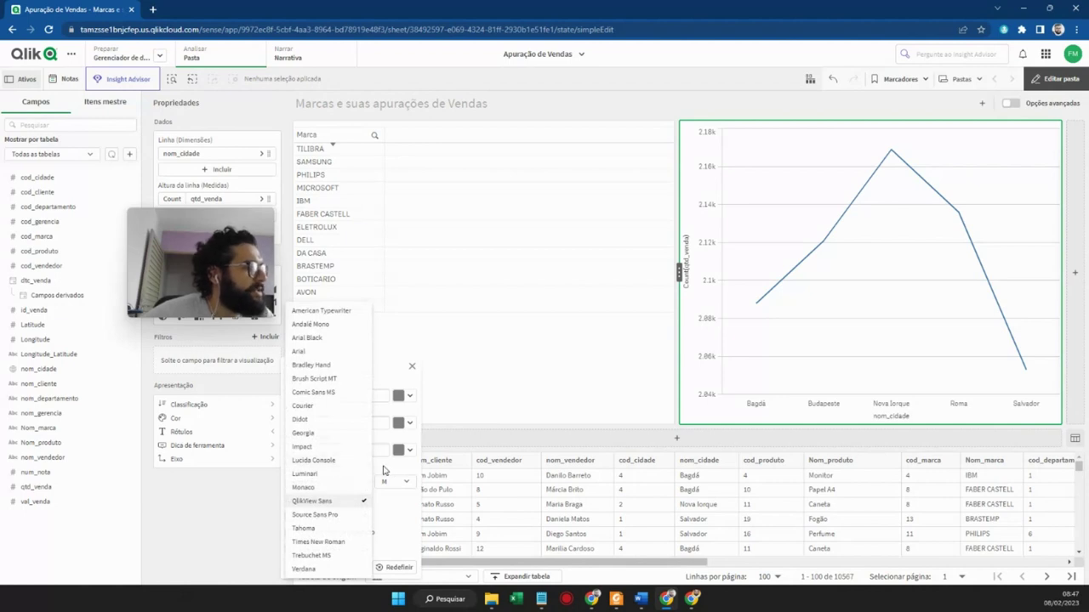
click(344, 500)
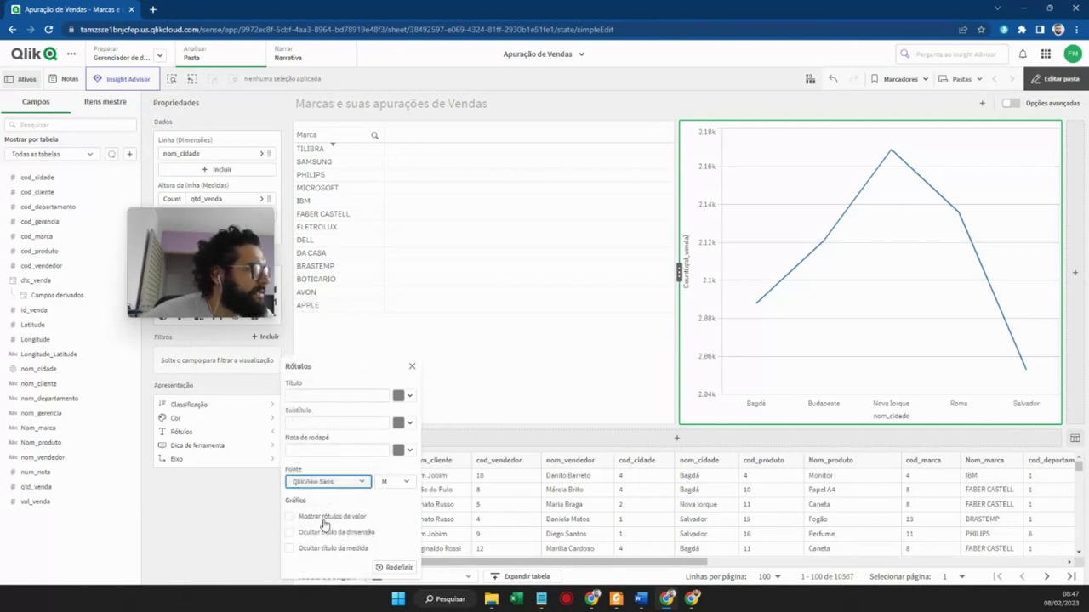
click(321, 519)
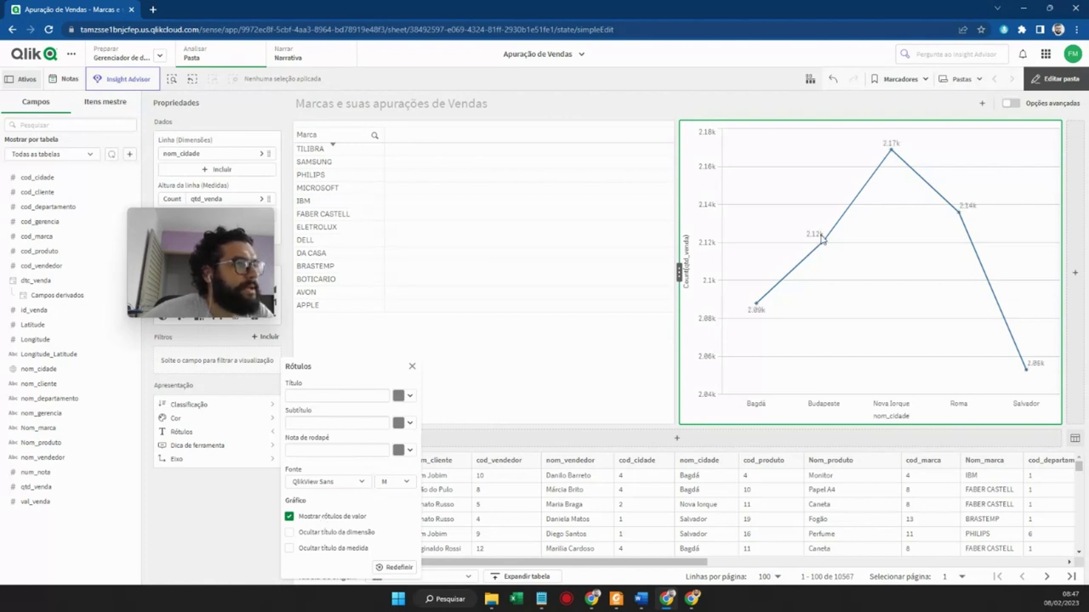
click(322, 536)
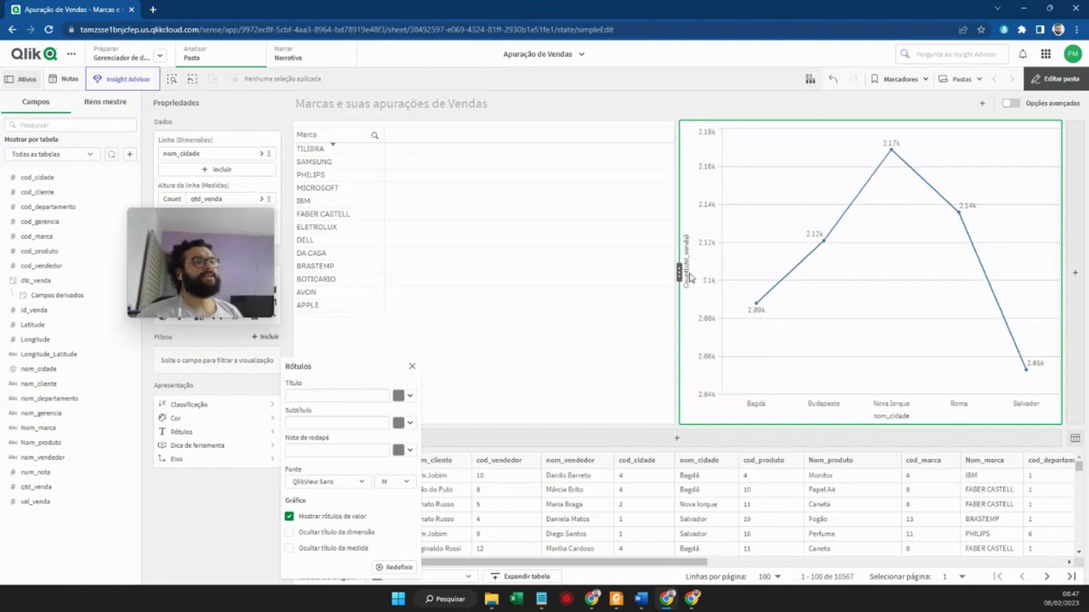
Step: Title the line chart "Quantidade de Vendas por Cidade", keeping the default title colour
click(410, 450)
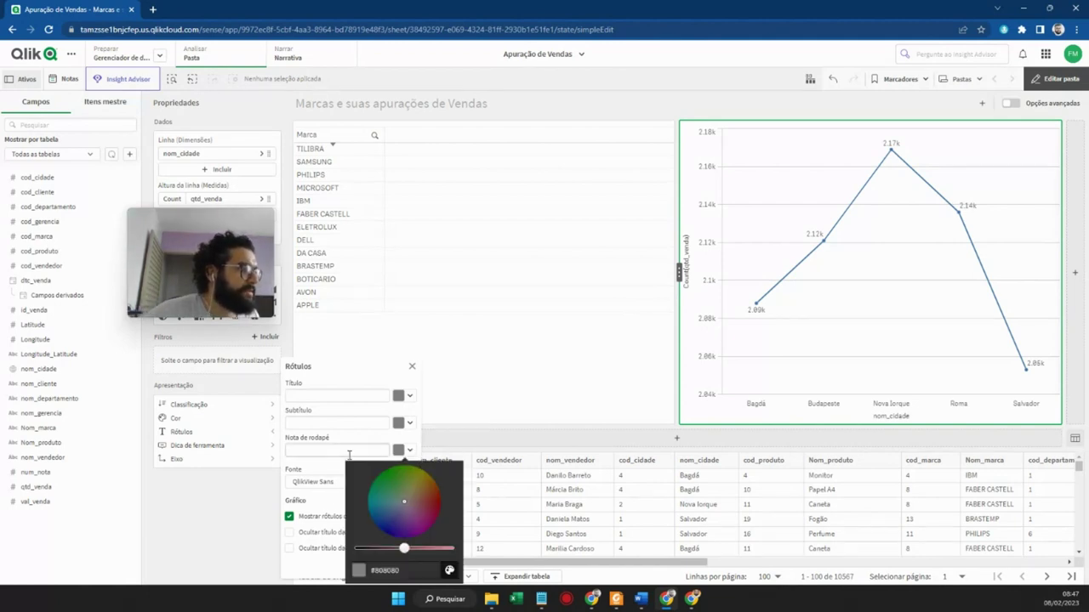
click(348, 395)
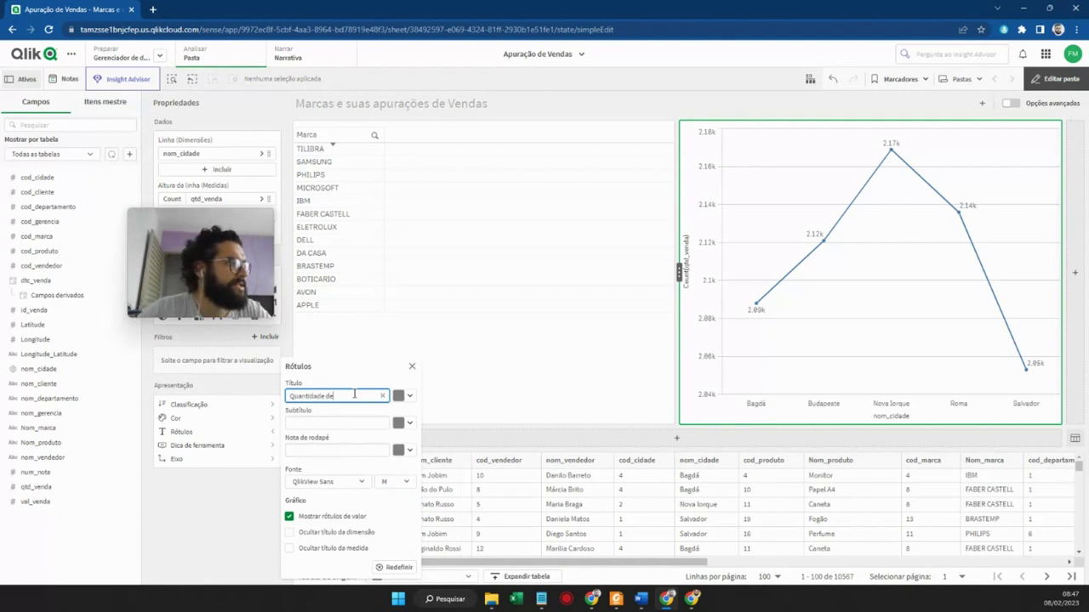
text(Quantidade de Vendas por Cidade)
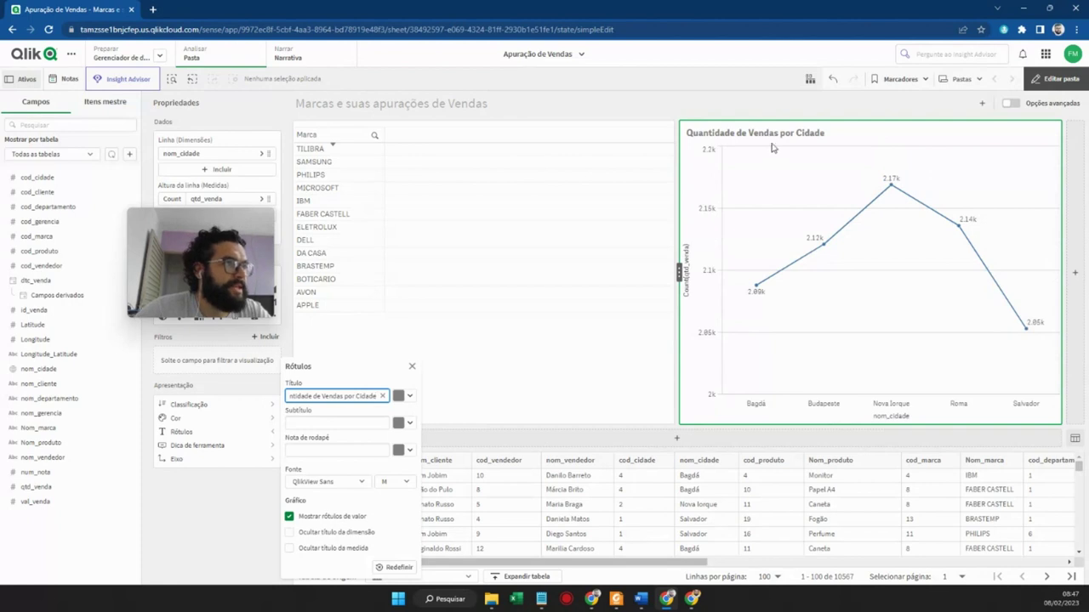
click(410, 397)
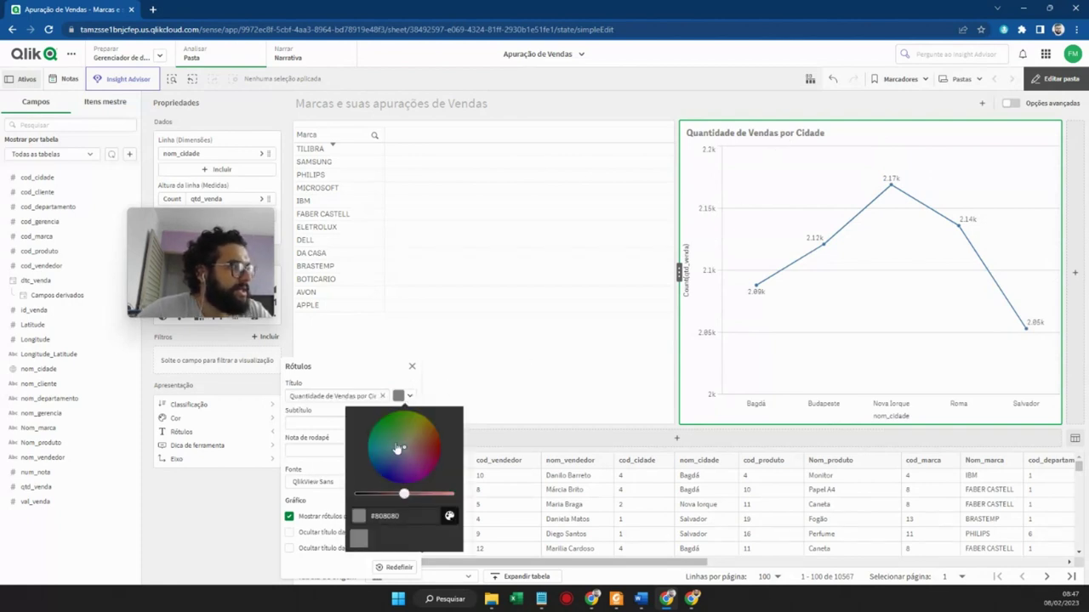
click(304, 469)
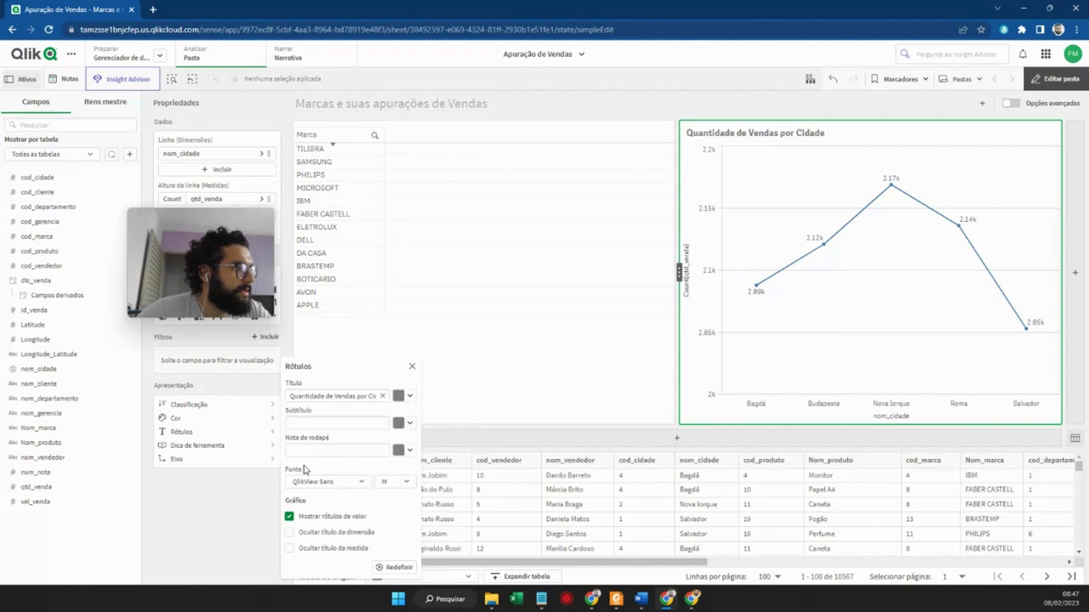
click(217, 404)
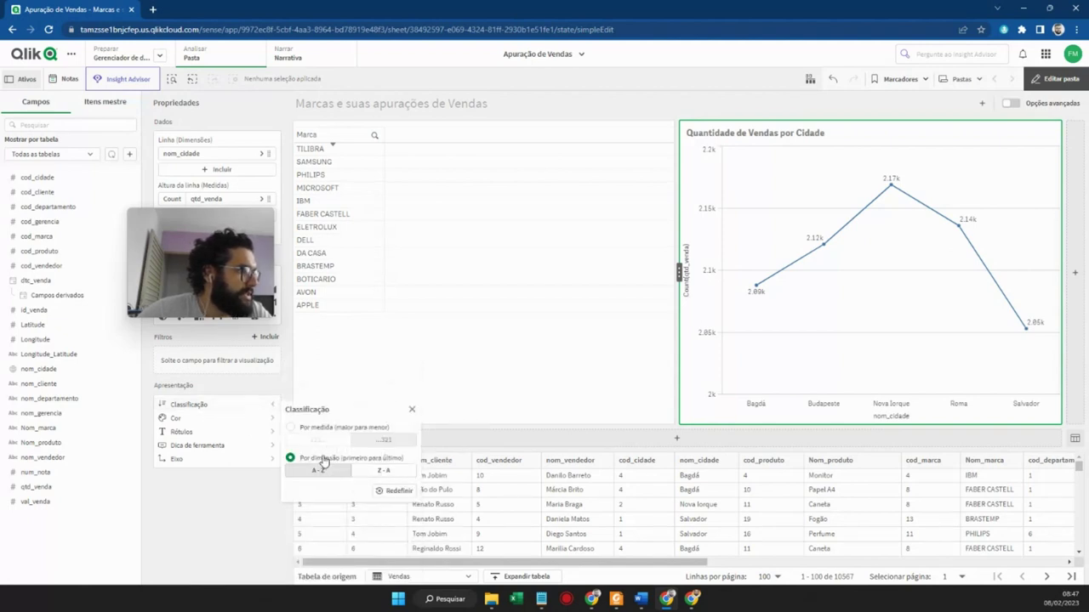
click(199, 572)
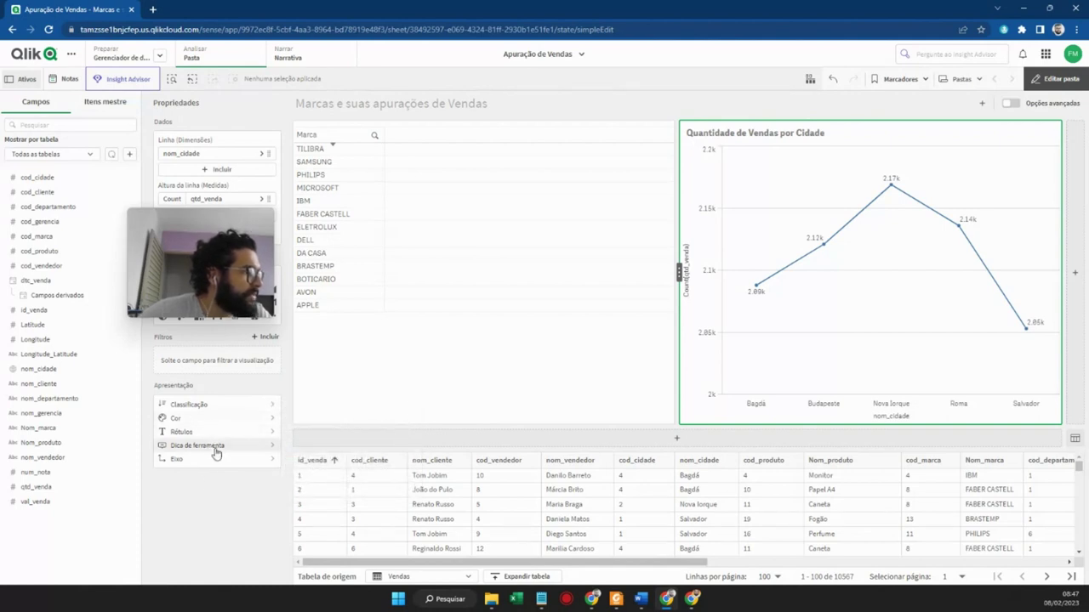
click(215, 446)
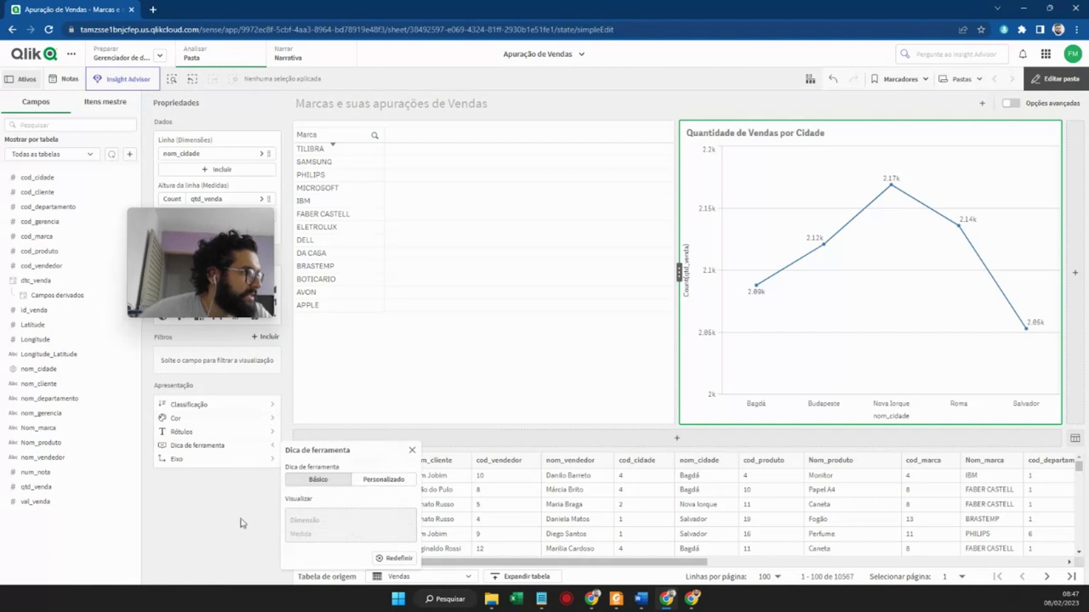
click(225, 460)
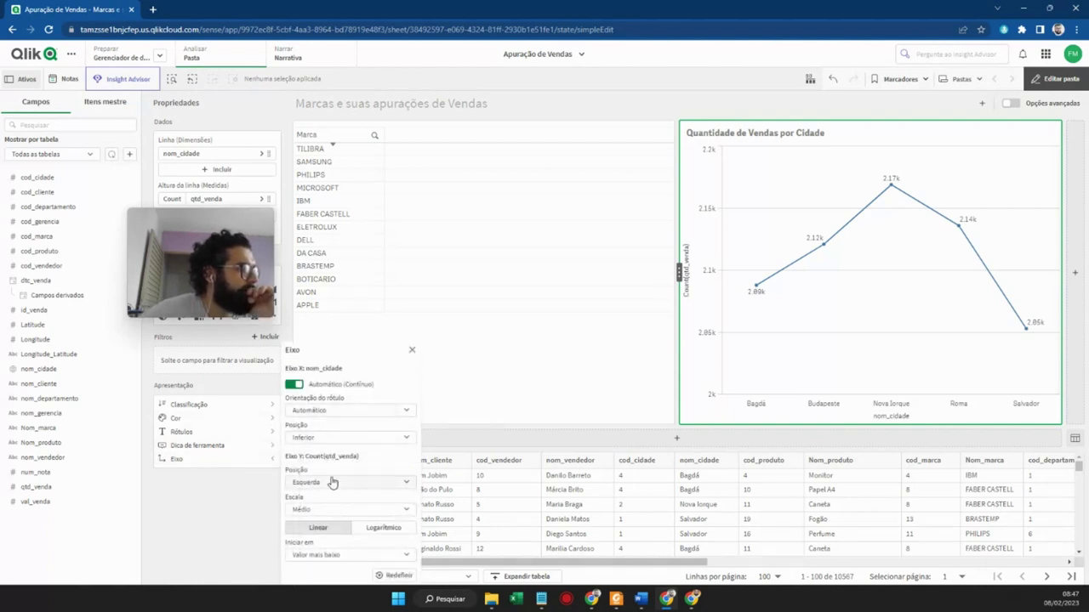
click(203, 237)
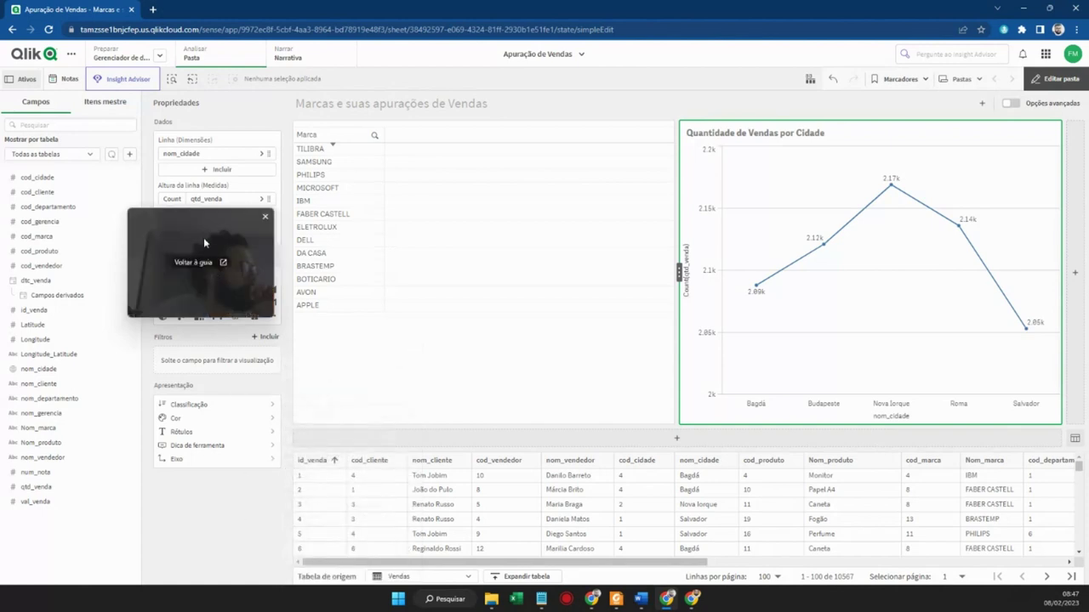
Step: Label the line chart's nom_cidade dimension "Cidade"
drag(207, 213, 223, 472)
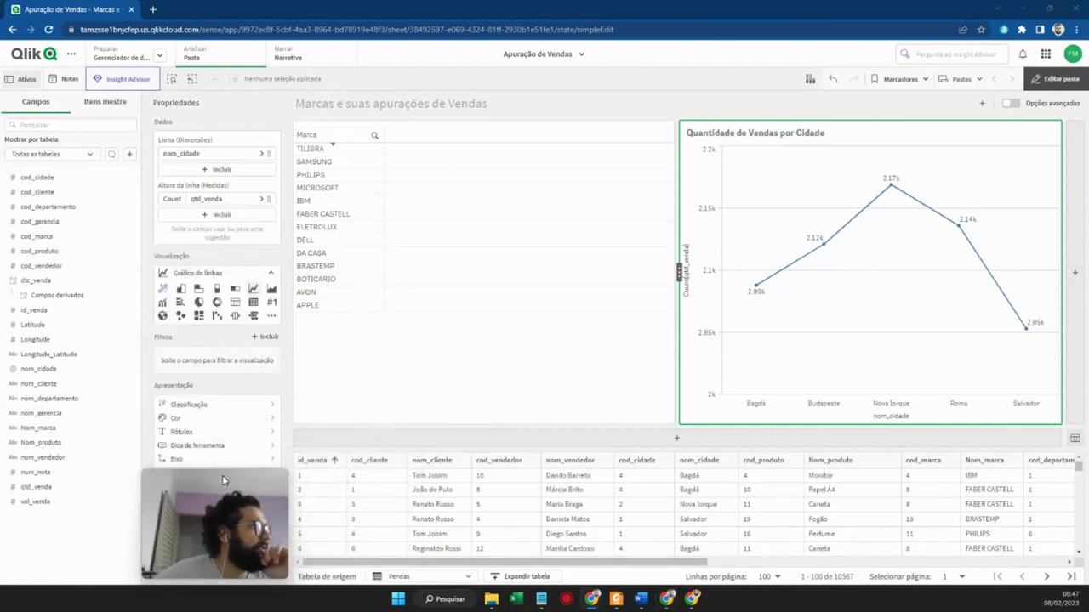
click(204, 156)
click(321, 190)
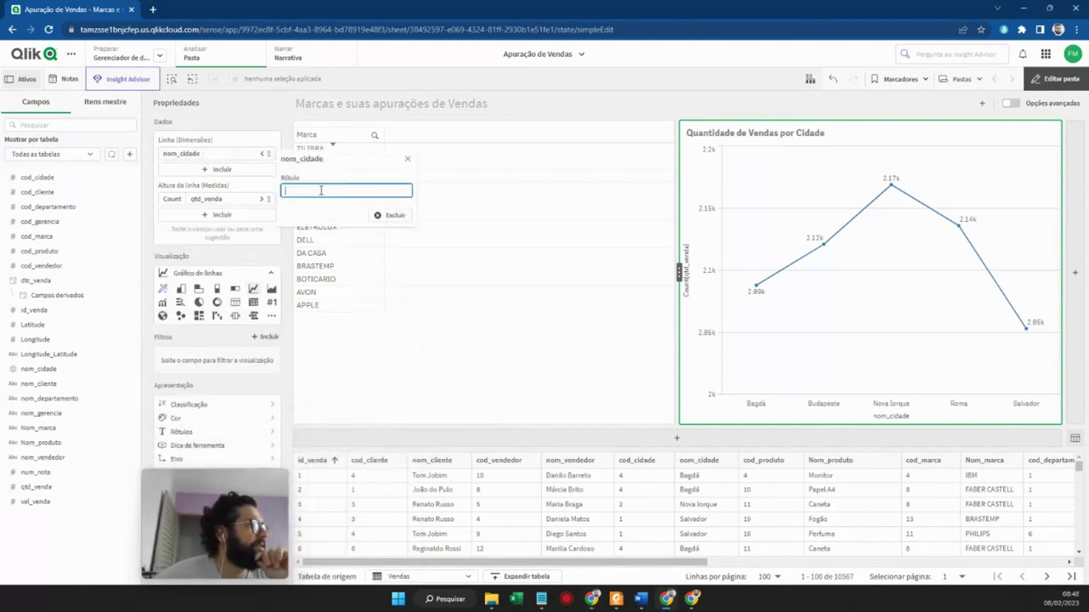
text(Cidade)
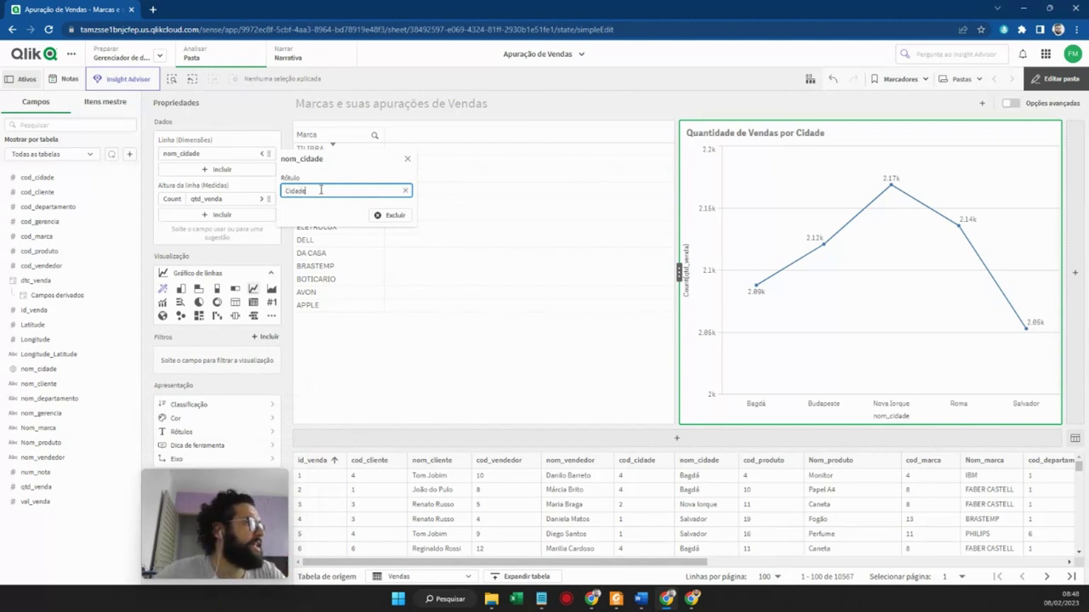
click(221, 201)
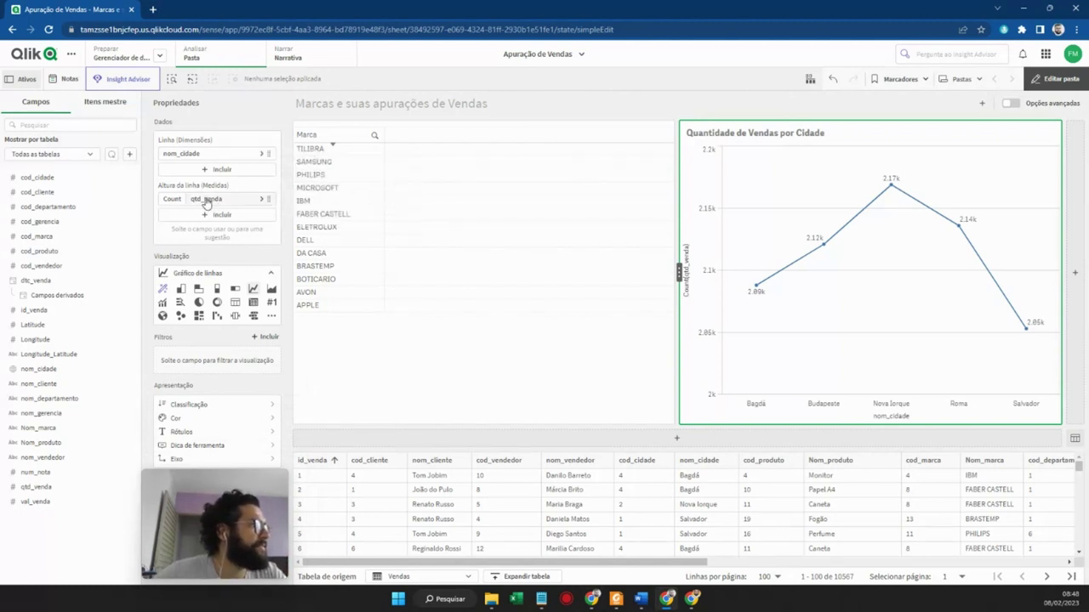
Step: Label the line chart's qtd_venda measure "Quantidade Vendida", keeping the Count aggregation and automatic number format
click(205, 199)
click(321, 262)
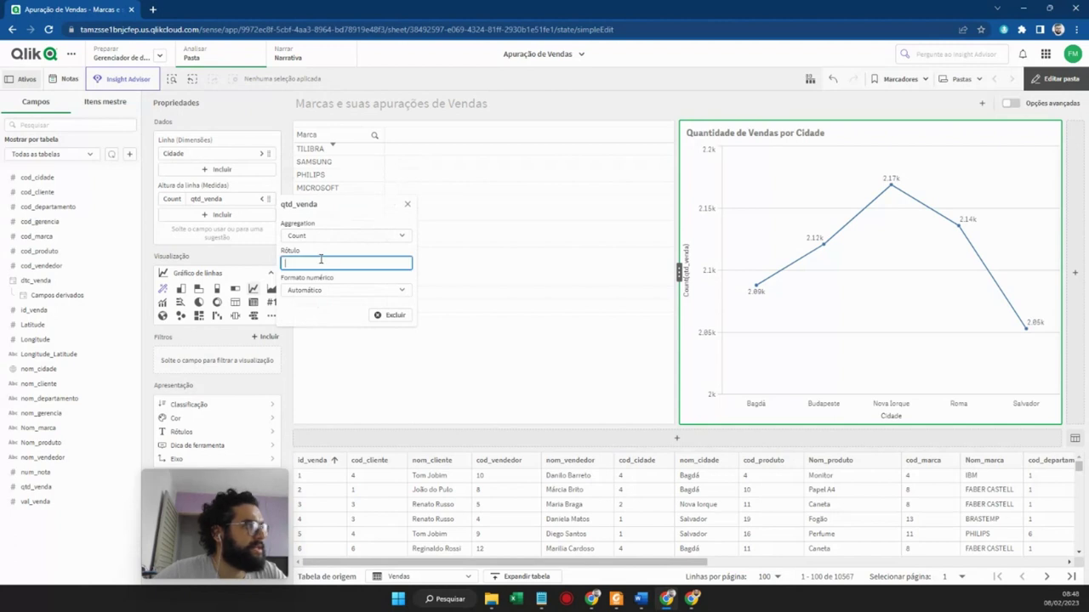
text(Quantidade Vendas)
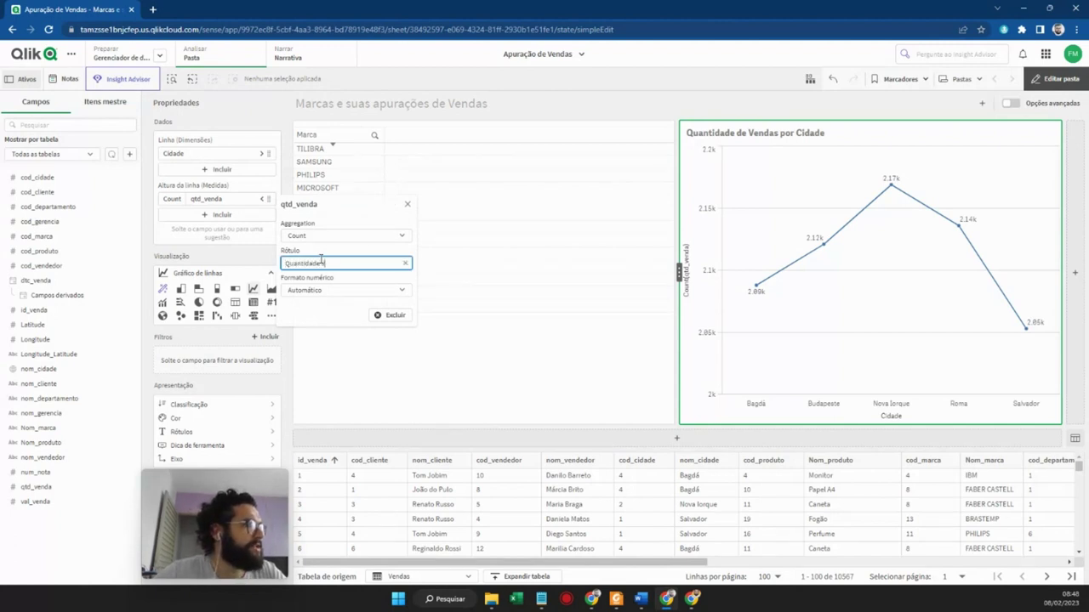
key(BackSpace)
key(BackSpace)
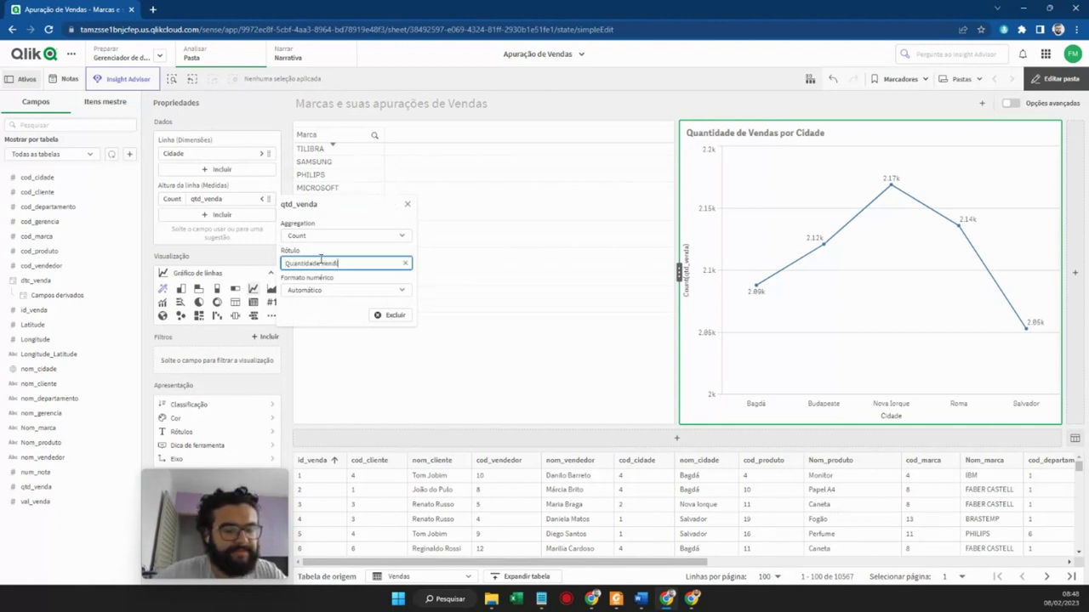
text(ida)
click(330, 326)
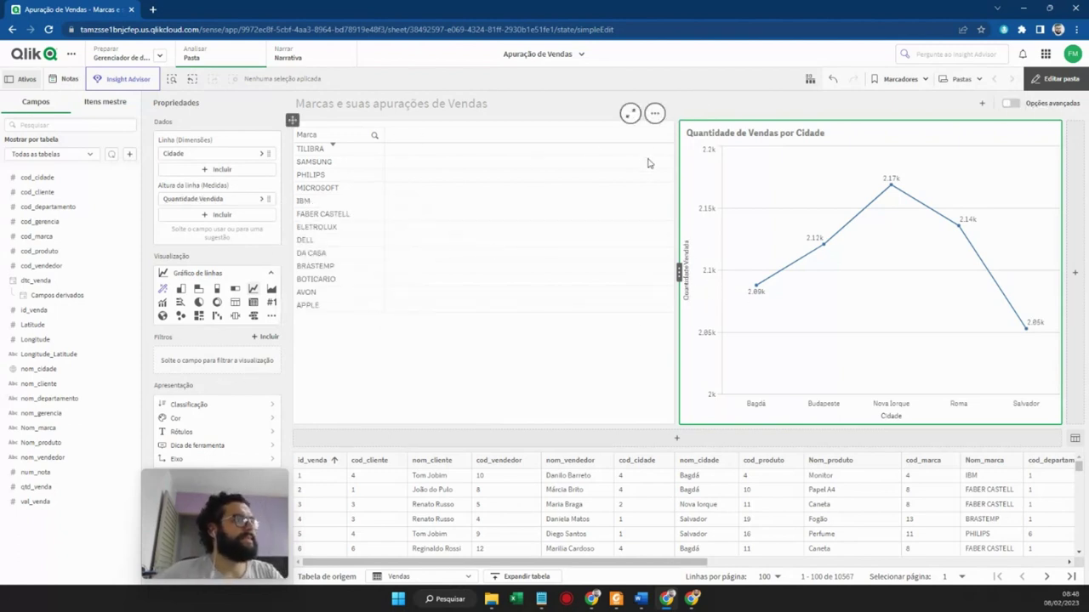
Step: Narrow the Marca table to about its column width so the line chart fills the rest of the row, and select the table
drag(672, 243, 532, 239)
drag(428, 234, 404, 234)
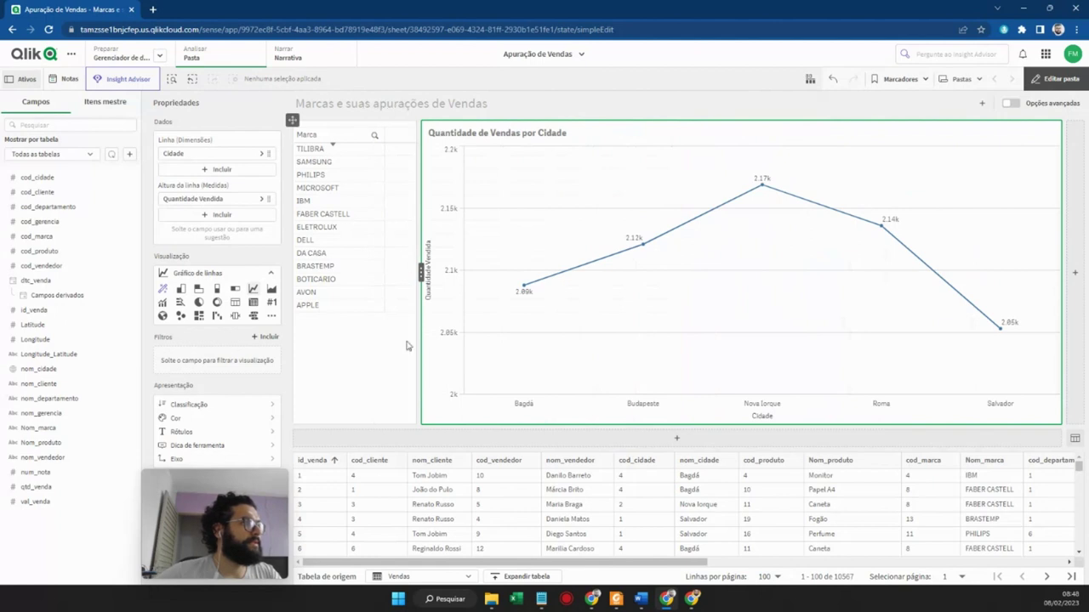
click(385, 408)
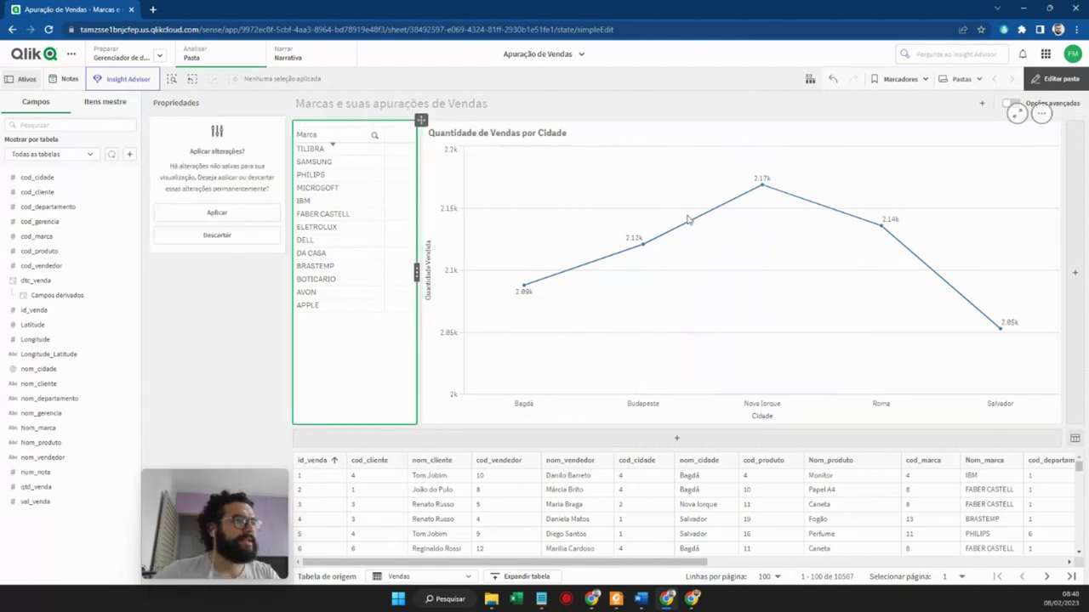